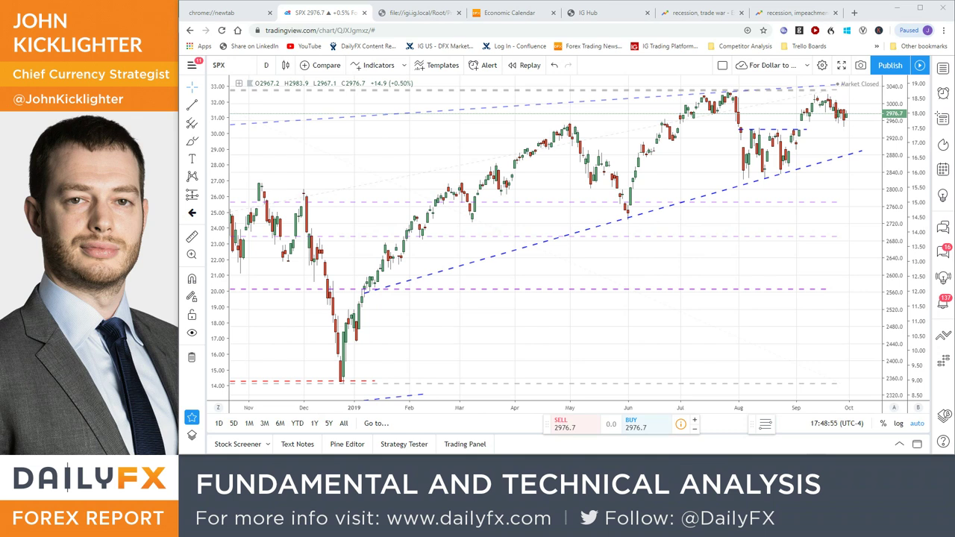
- Switch from the TradingView SPX daily chart to the Excel Manic / Crisis Calendar on the CAL|13 sheet
{"action": "key", "text": "alt+Tab"}
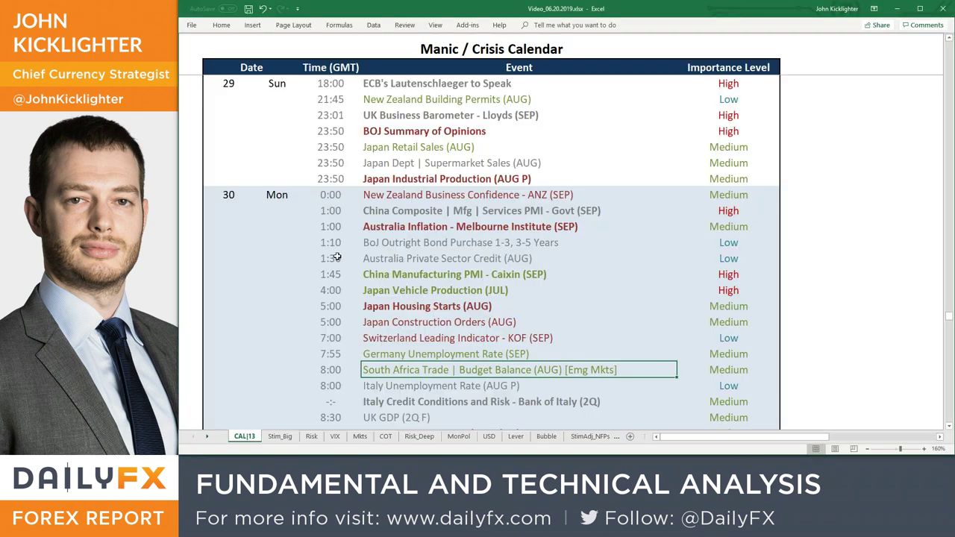
- Review the Mkts sheet's SPX monthly chart and the VIX seasonality chart, then return to TradingView
{"action": "left_click", "coordinate": [360, 437]}
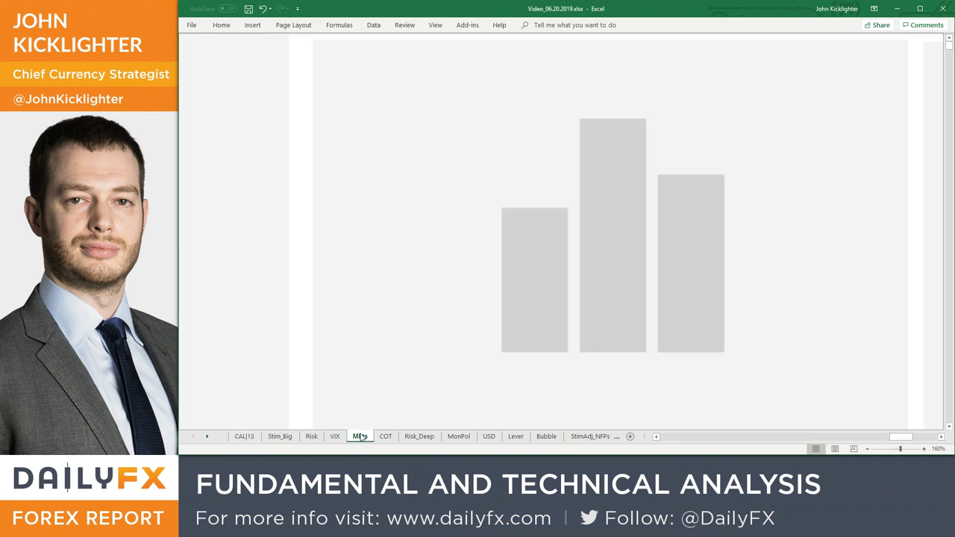
{"action": "scroll", "coordinate": [500, 237], "scroll_direction": "up", "scroll_amount": 2}
{"action": "scroll", "coordinate": [499, 237], "scroll_direction": "up", "scroll_amount": 3}
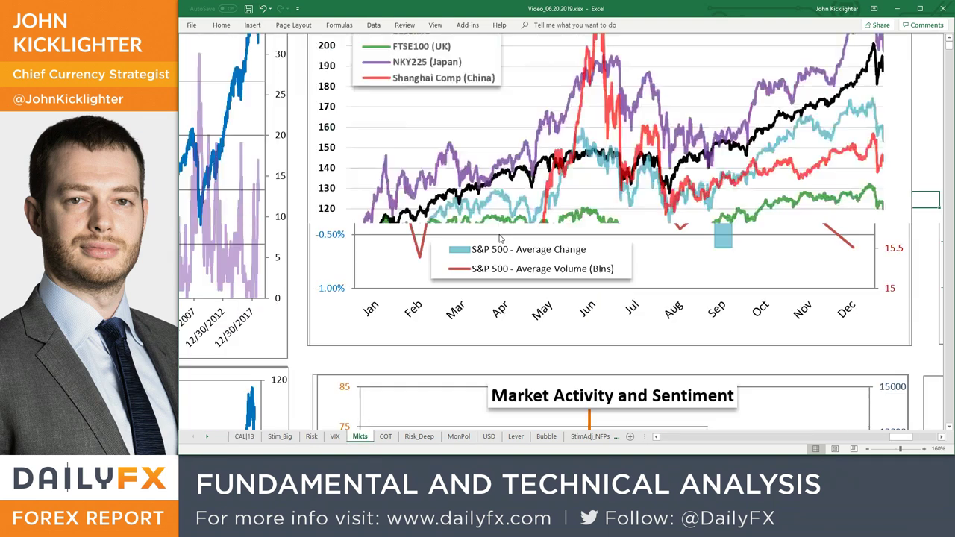
{"action": "scroll", "coordinate": [500, 237], "scroll_direction": "up", "scroll_amount": 2}
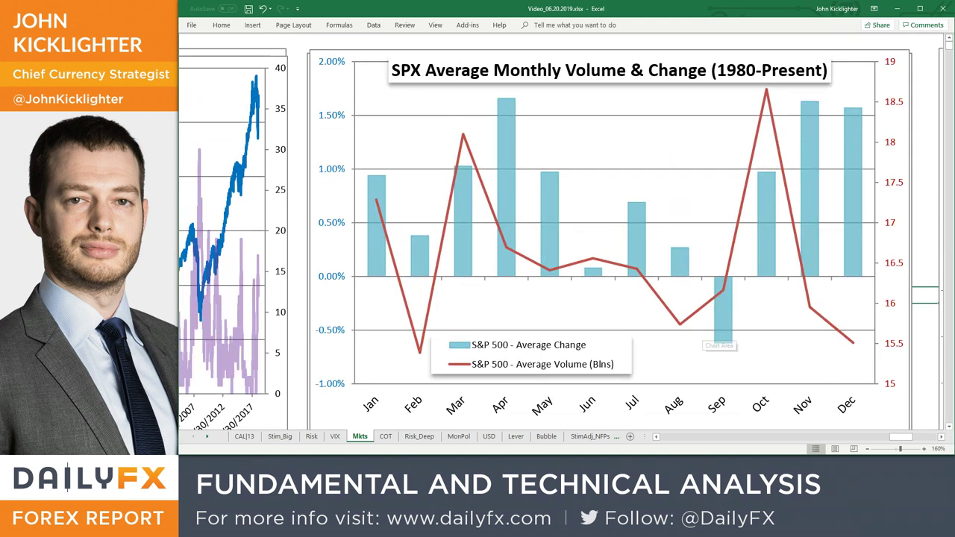
{"action": "left_click", "coordinate": [330, 439]}
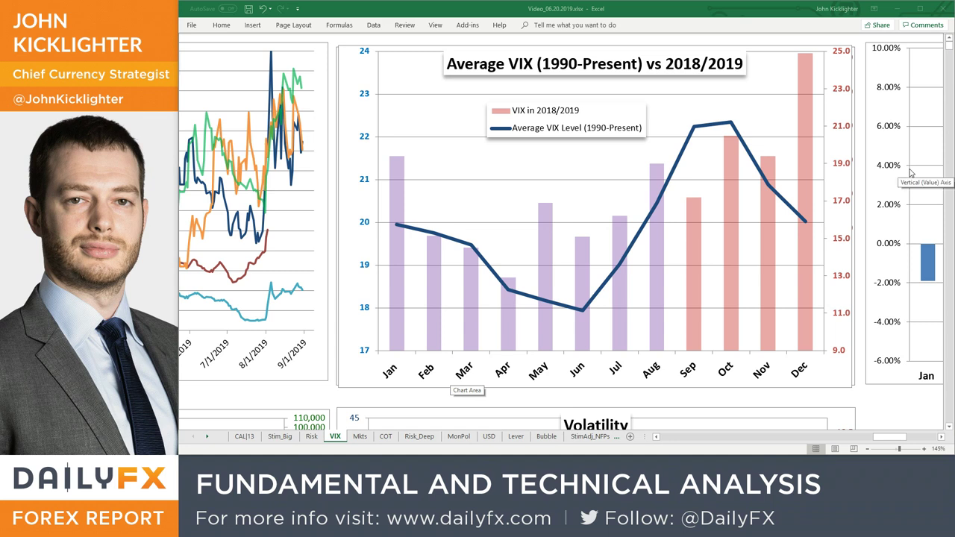
{"action": "key", "text": "alt+Tab"}
- Set SPX to 1M monthly candles zoomed to about 2005–2019, then switch the symbol to VIX
{"action": "type", "text": "1M"}
{"action": "key", "text": "Return"}
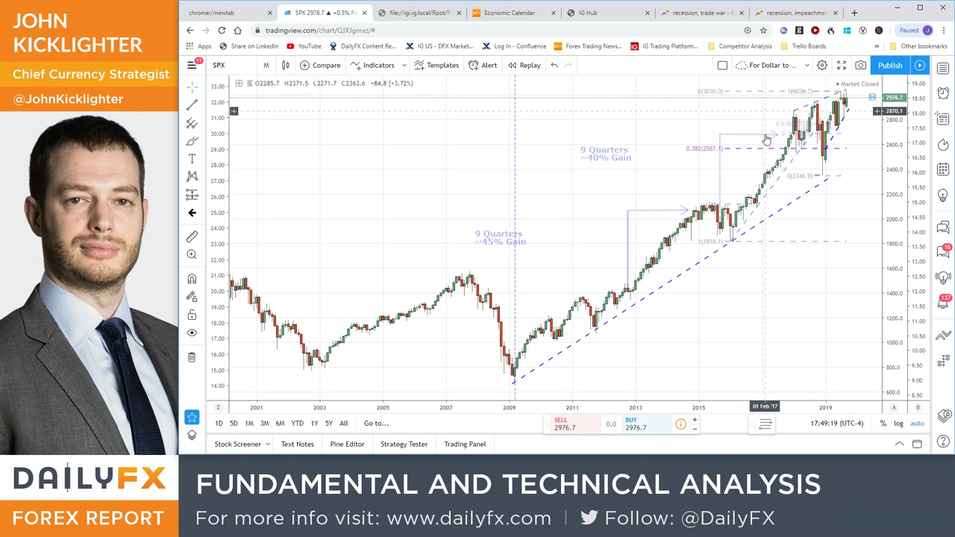
{"action": "scroll", "coordinate": [858, 268], "scroll_direction": "up", "scroll_amount": 2}
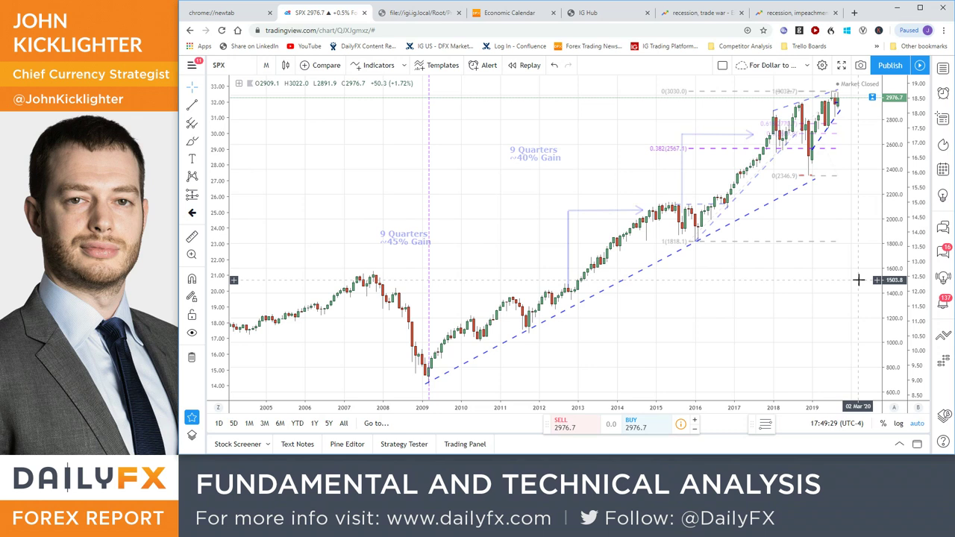
{"action": "type", "text": "VIX"}
{"action": "key", "text": "Return"}
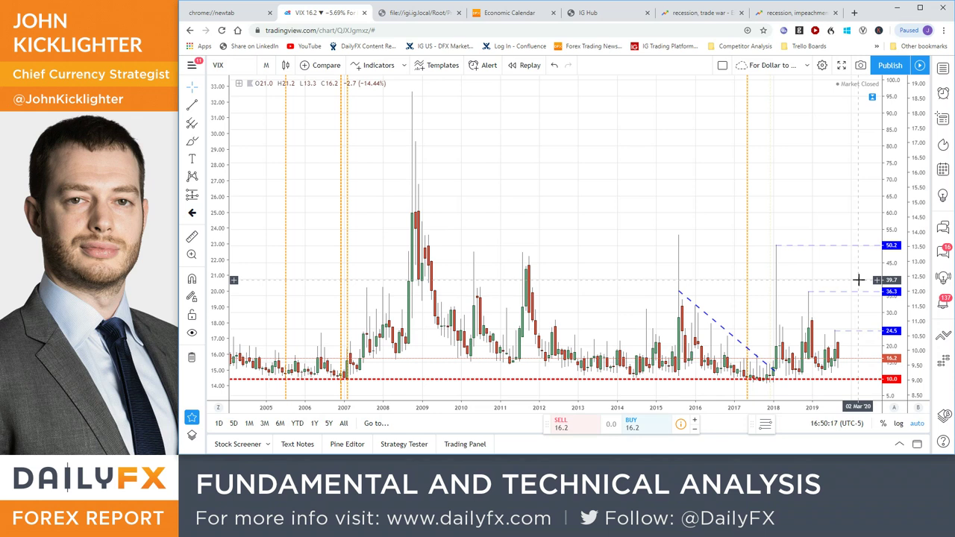
- Chart the AUD symbol, then show the Excel Risk sheet's Market Sentiment chart
{"action": "type", "text": "AUD"}
{"action": "key", "text": "Return"}
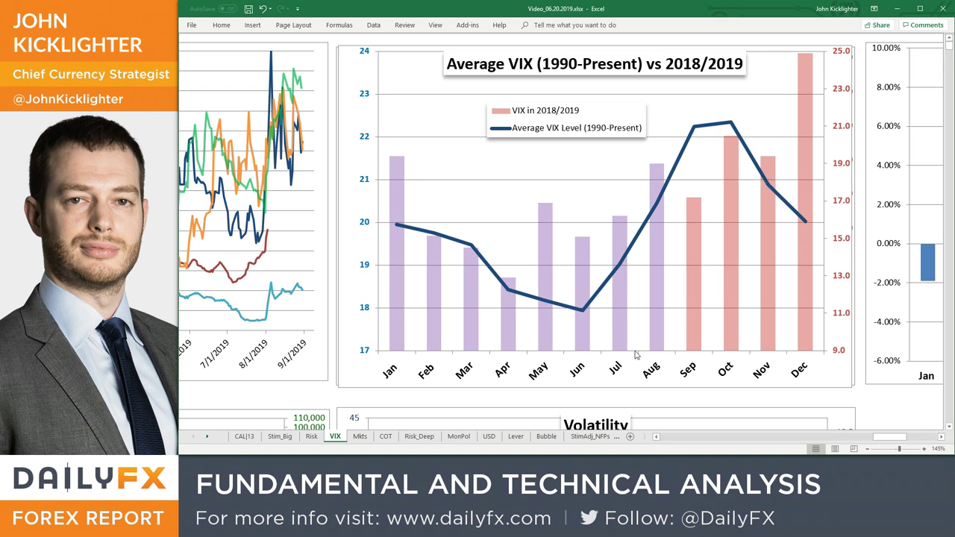
{"action": "left_click", "coordinate": [311, 436]}
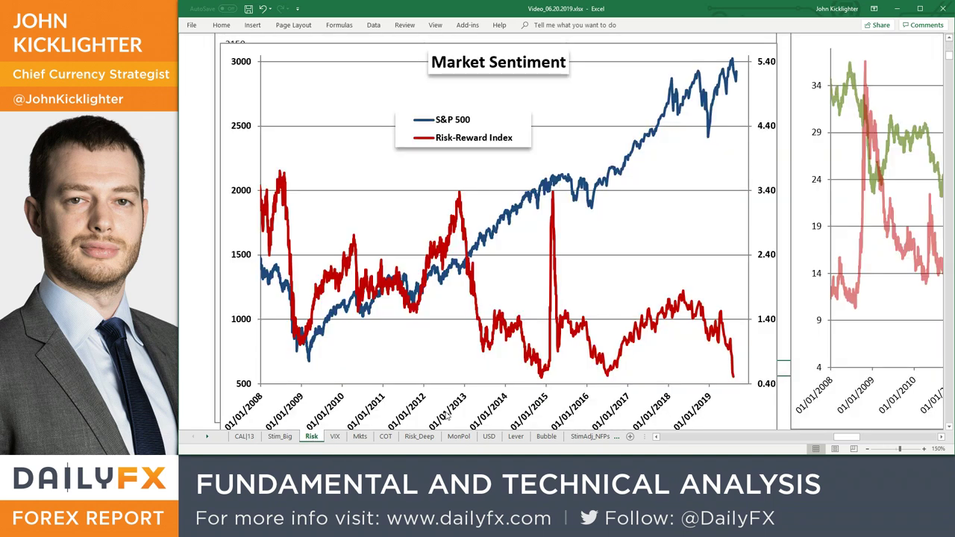
- Scroll the Mkts sheet to the Market Activity and Sentiment chart, then set TradingView to 1D candles
{"action": "left_click", "coordinate": [359, 437]}
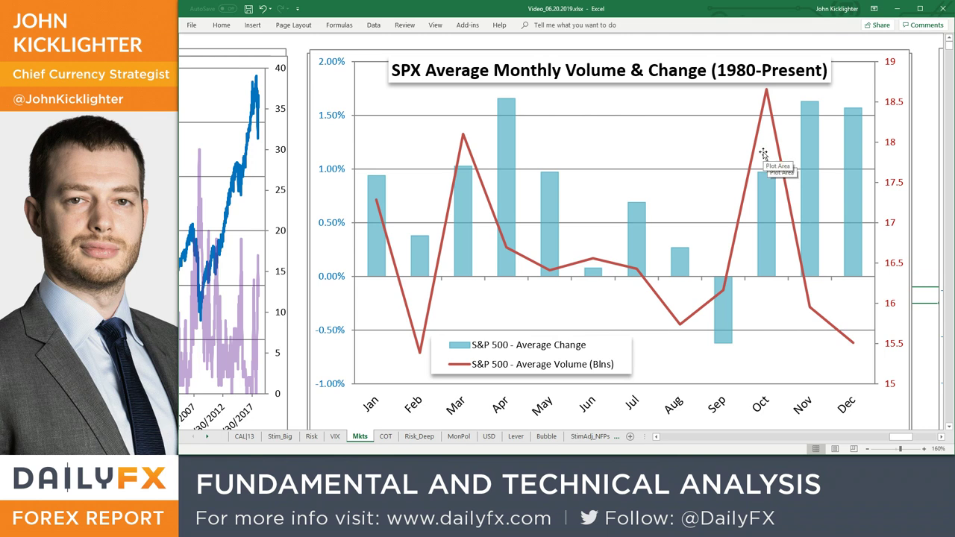
{"action": "scroll", "coordinate": [737, 272], "scroll_direction": "down", "scroll_amount": 3}
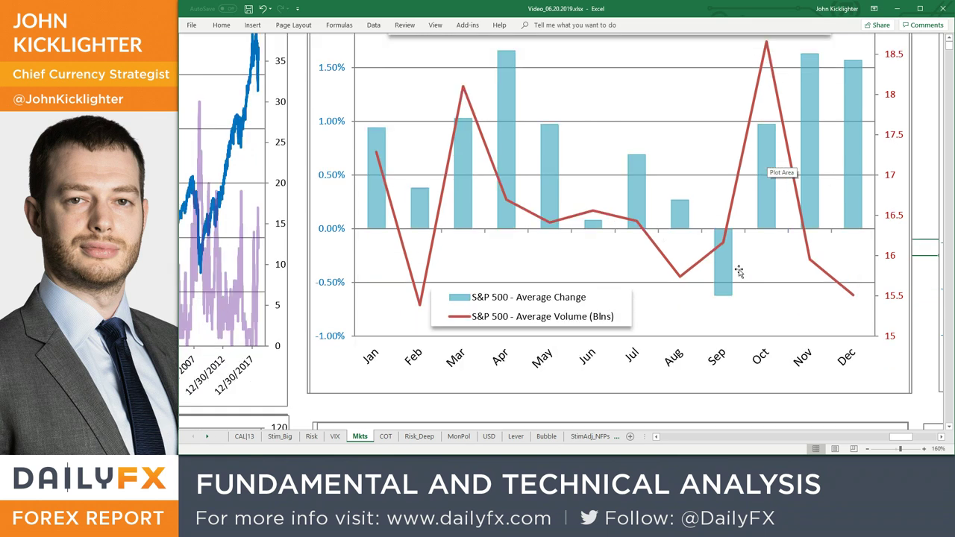
{"action": "scroll", "coordinate": [738, 270], "scroll_direction": "down", "scroll_amount": 3}
{"action": "scroll", "coordinate": [737, 271], "scroll_direction": "down", "scroll_amount": 1}
{"action": "scroll", "coordinate": [737, 270], "scroll_direction": "up", "scroll_amount": 1}
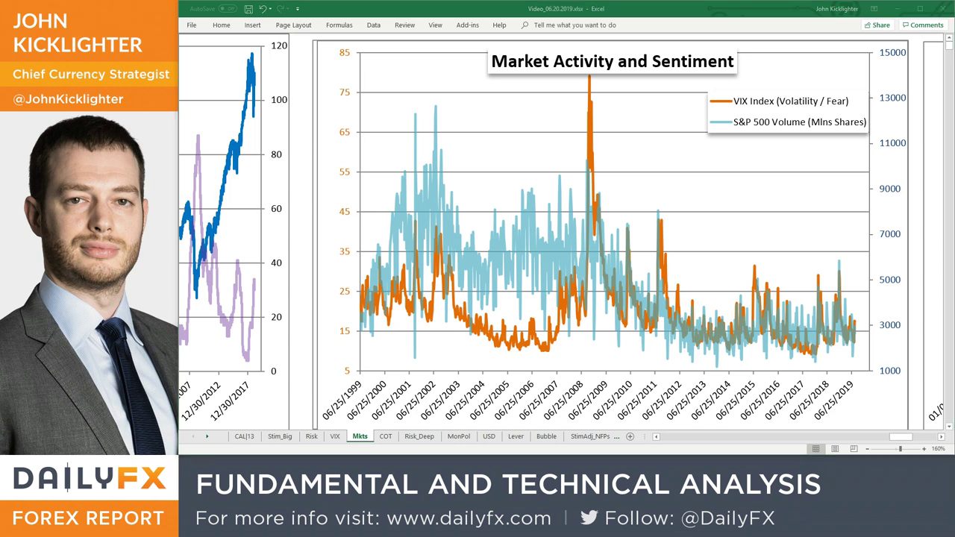
{"action": "type", "text": "1D"}
{"action": "key", "text": "Return"}
- Load SPX on the daily chart and zoom out to show from about November 2018
{"action": "type", "text": "SPX"}
{"action": "key", "text": "Return"}
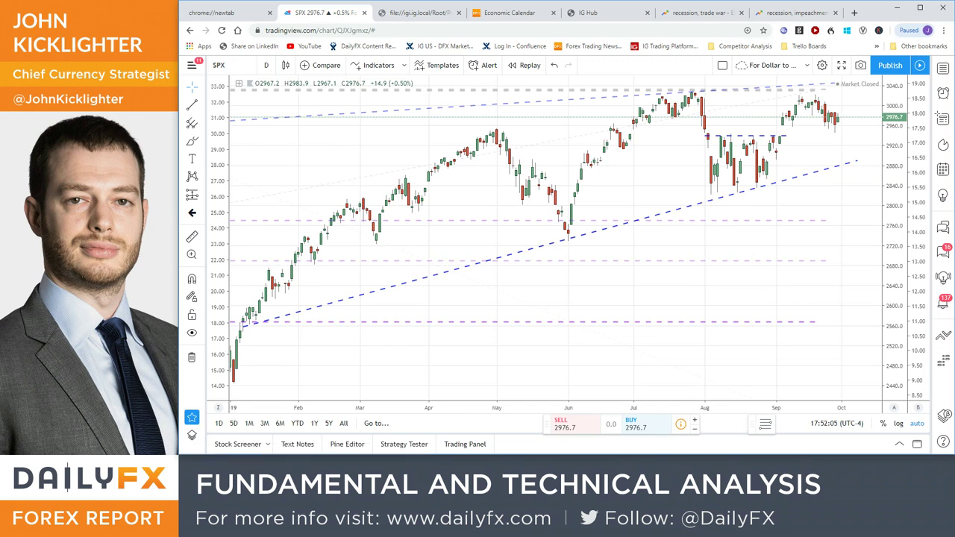
{"action": "scroll", "coordinate": [756, 254], "scroll_direction": "down", "scroll_amount": 2}
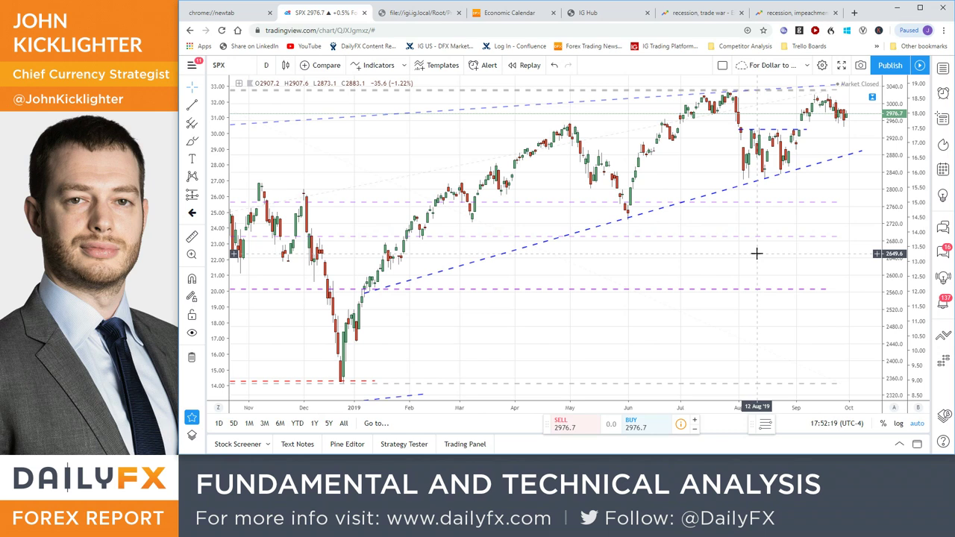
- Change the daily chart's symbol from SPX to NDX
{"action": "type", "text": "NDX"}
{"action": "key", "text": "Return"}
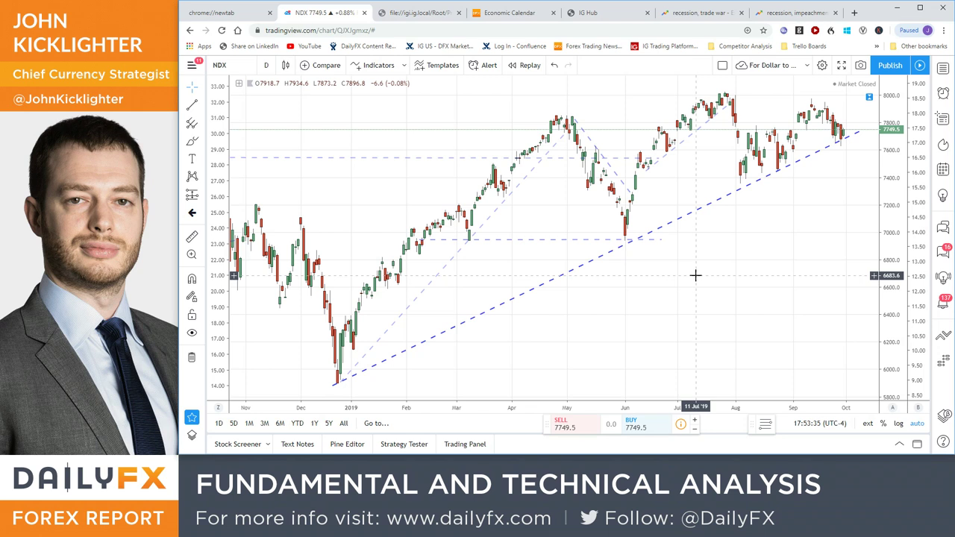
- Show the Google Trends 'recession' versus 'trade war' US search comparison over 5 years
{"action": "left_click", "coordinate": [700, 13]}
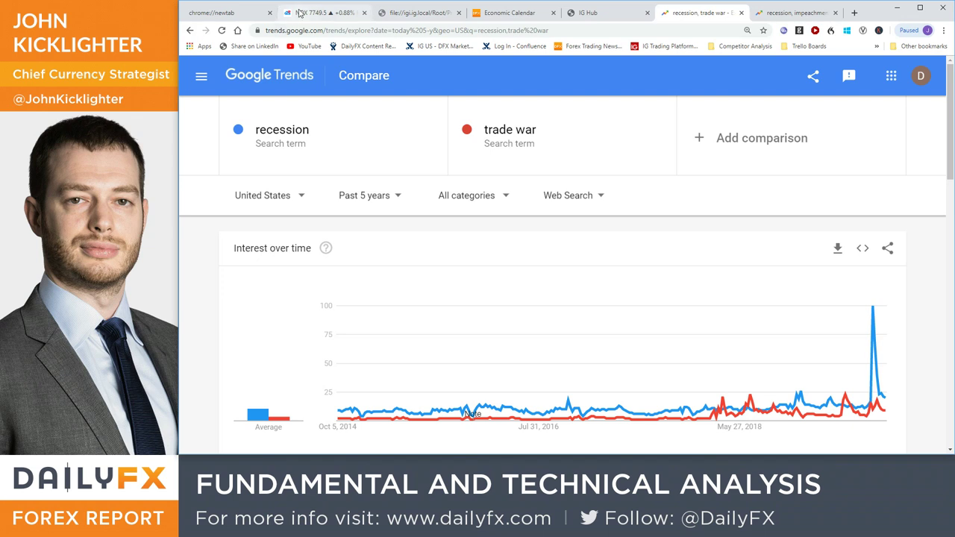
- Chart the US10Y-US02Y yield spread zoomed out, then return to the recession vs trade war Trends
{"action": "left_click", "coordinate": [321, 13]}
{"action": "type", "text": "US10Y-US02Y"}
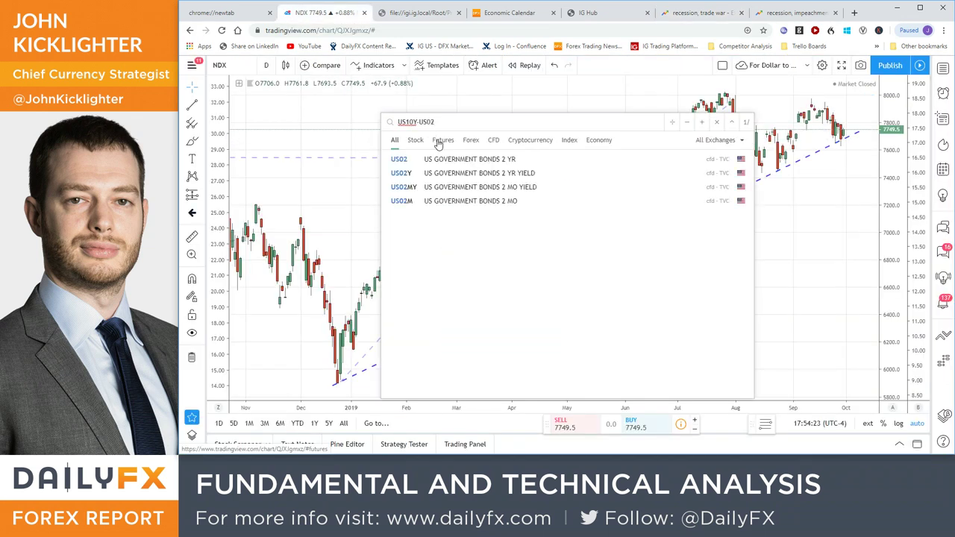
{"action": "key", "text": "Return"}
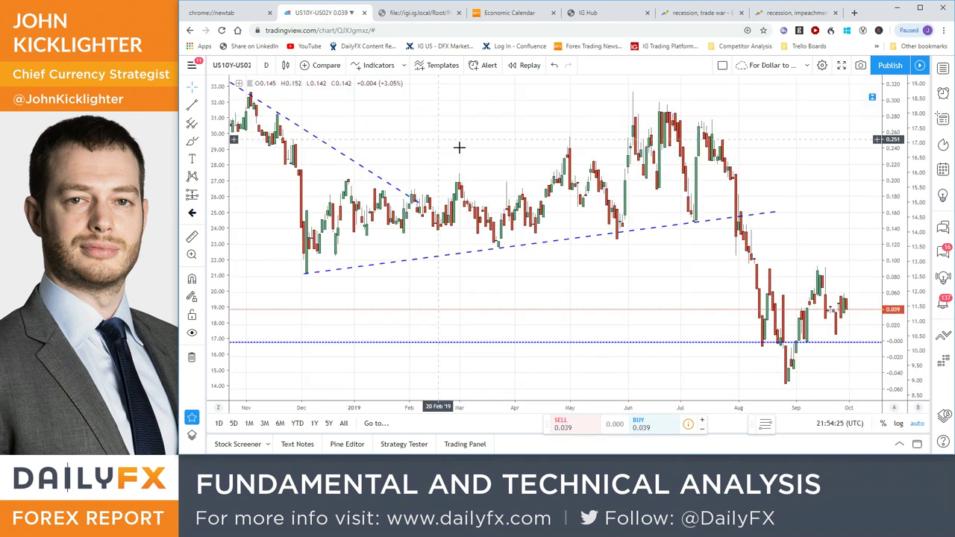
{"action": "scroll", "coordinate": [646, 240], "scroll_direction": "down", "scroll_amount": 1}
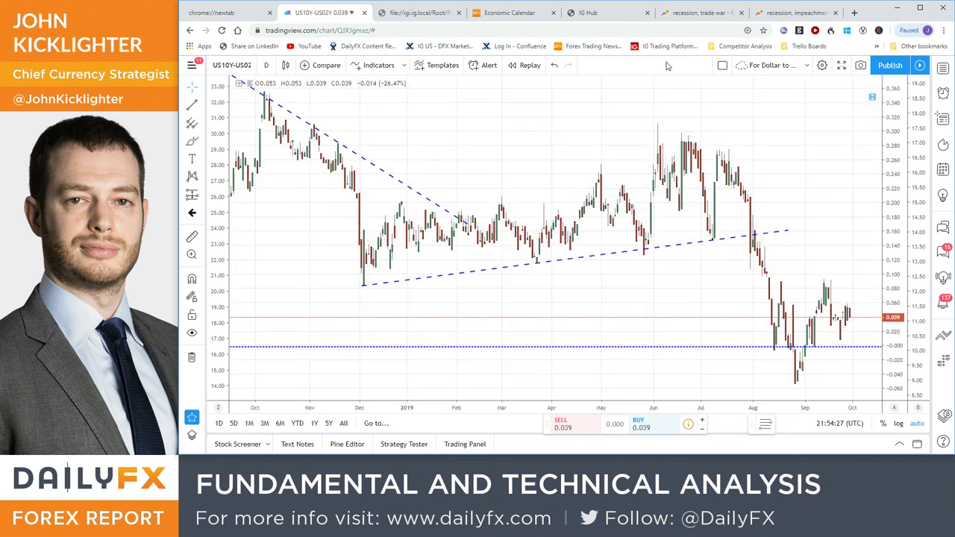
{"action": "left_click", "coordinate": [670, 18]}
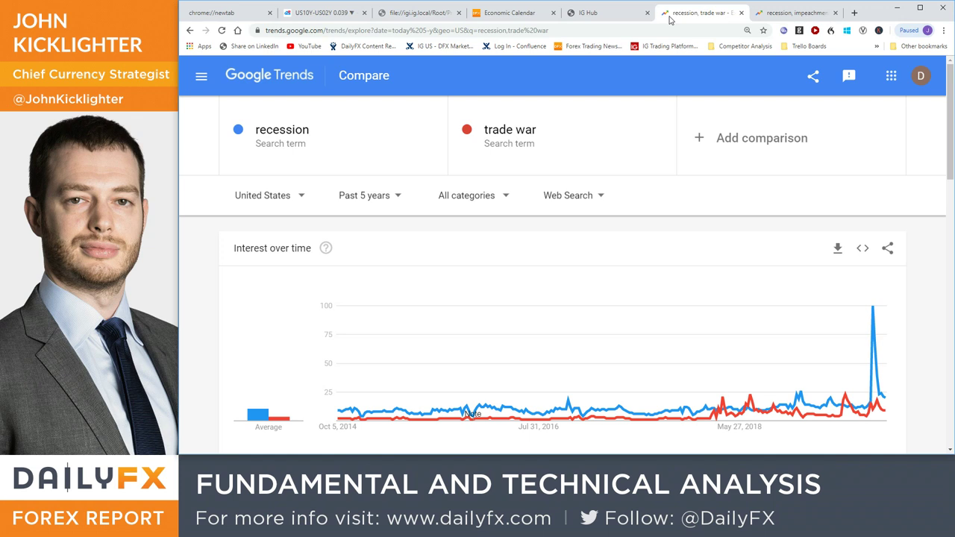
- Bring up the 'recession, impeachment' Google Trends comparison for the past 5 years
{"action": "left_click", "coordinate": [757, 17]}
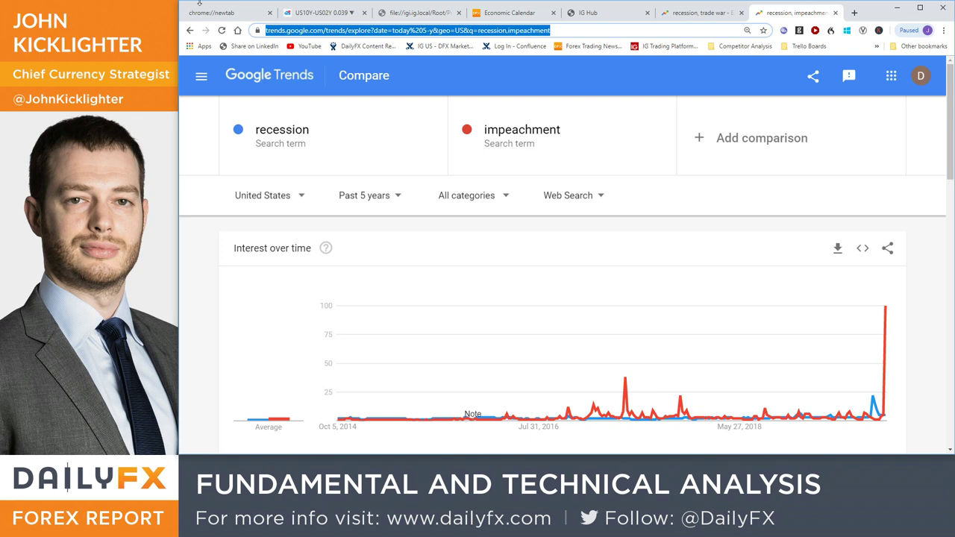
- Load SPX over the US10Y-US02Y spread, zoom out to 2017, then bring up Excel's VIX chart
{"action": "left_click", "coordinate": [320, 13]}
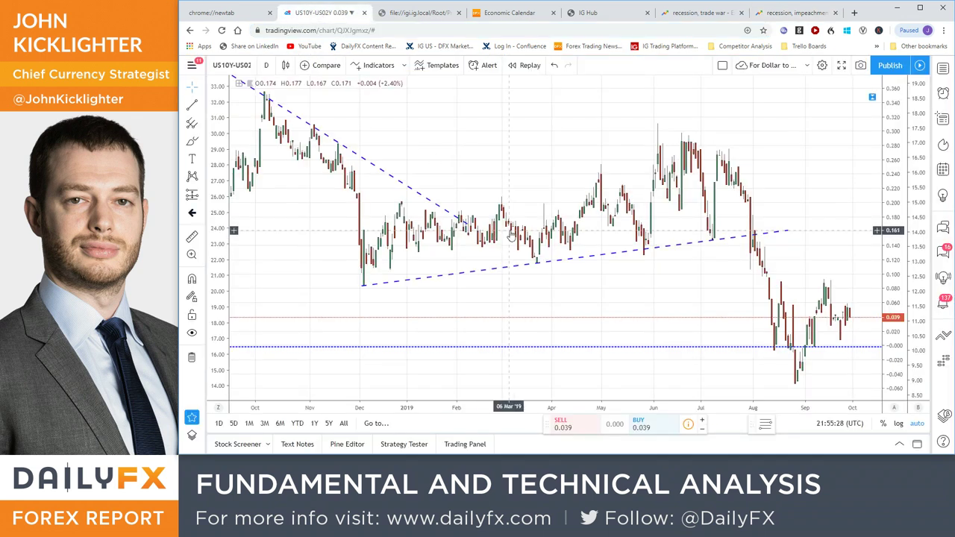
{"action": "type", "text": "spx"}
{"action": "key", "text": "Return"}
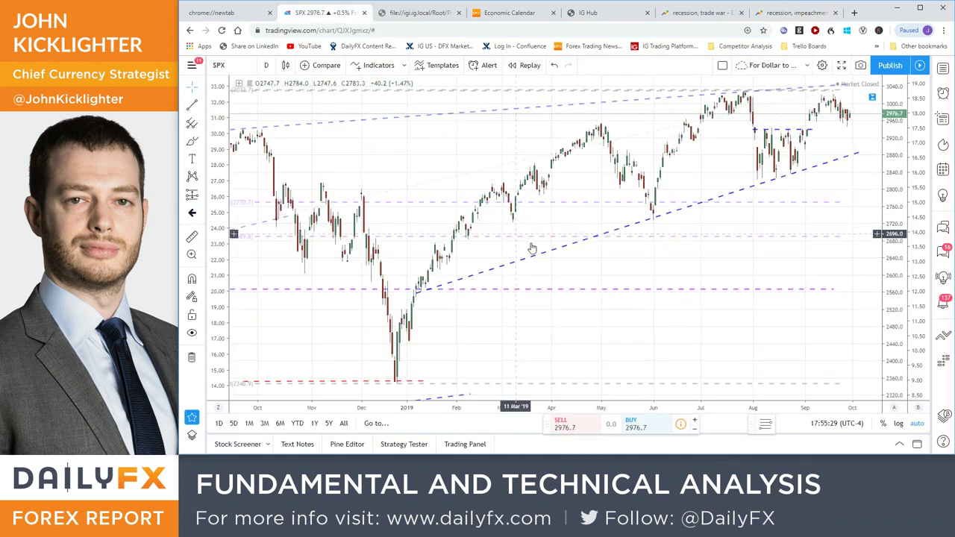
{"action": "scroll", "coordinate": [601, 277], "scroll_direction": "down", "scroll_amount": 2}
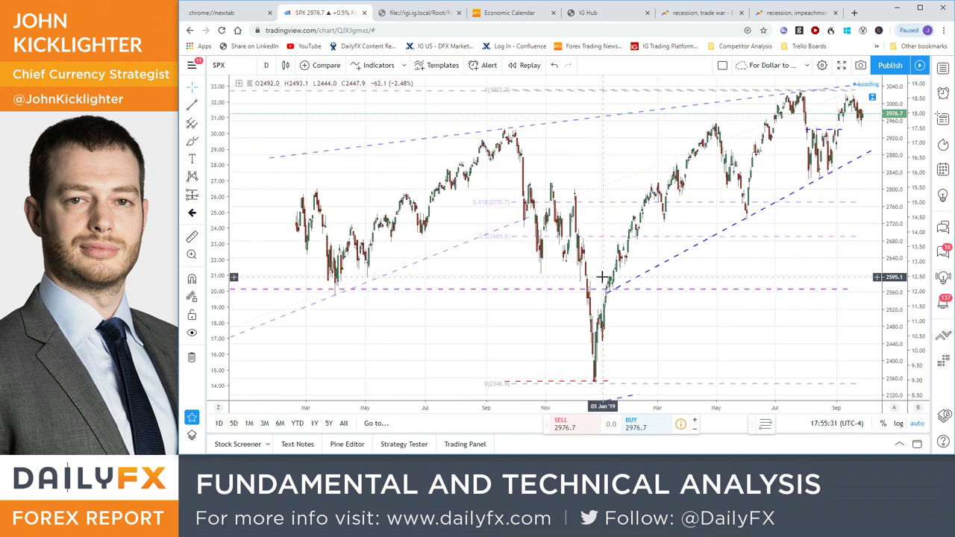
{"action": "scroll", "coordinate": [601, 277], "scroll_direction": "down", "scroll_amount": 2}
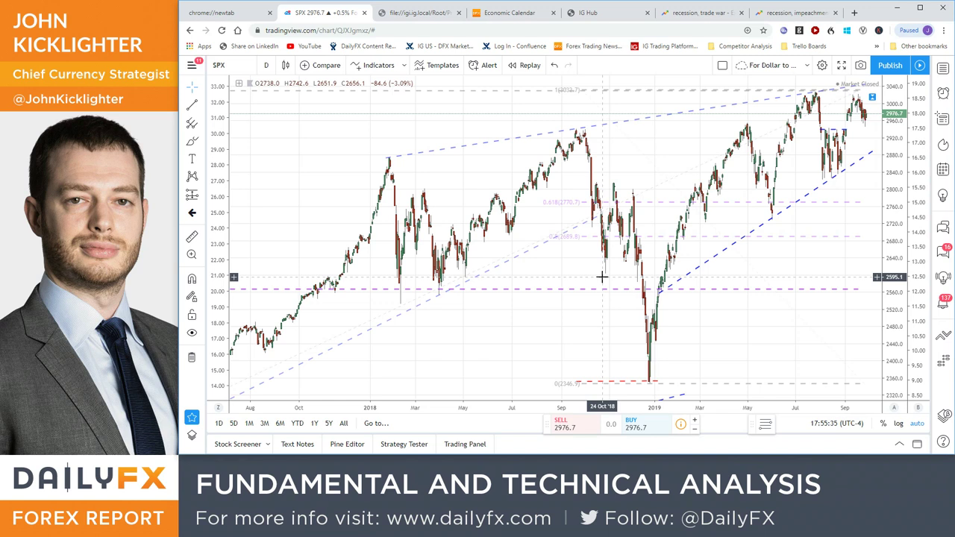
{"action": "key", "text": "alt+Tab"}
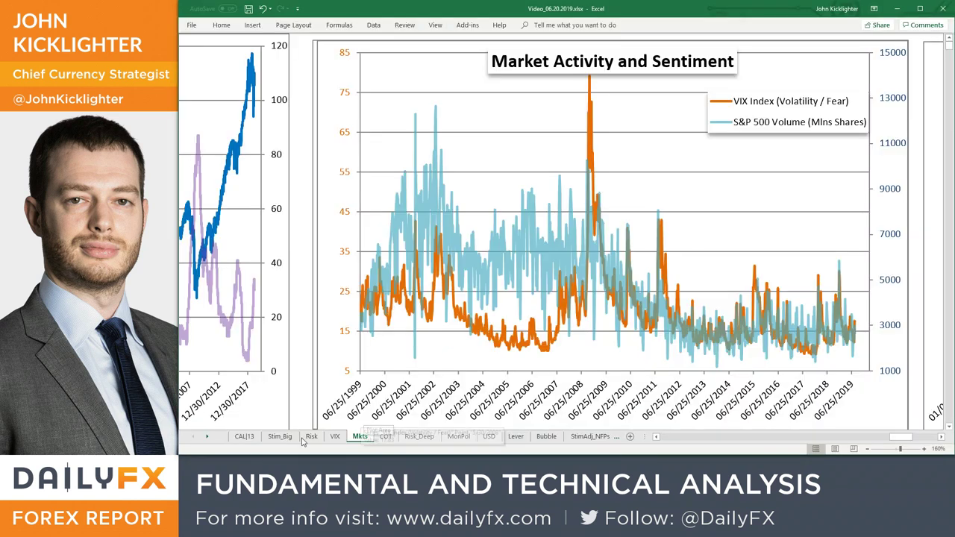
{"action": "left_click", "coordinate": [311, 436]}
{"action": "scroll", "coordinate": [735, 328], "scroll_direction": "up", "scroll_amount": 5}
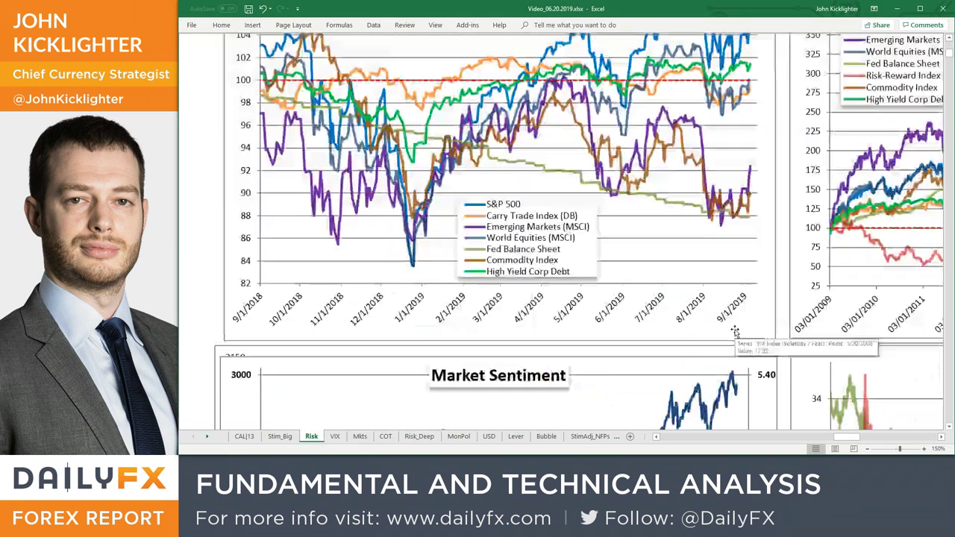
{"action": "left_click_drag", "start_coordinate": [846, 438], "coordinate": [862, 443]}
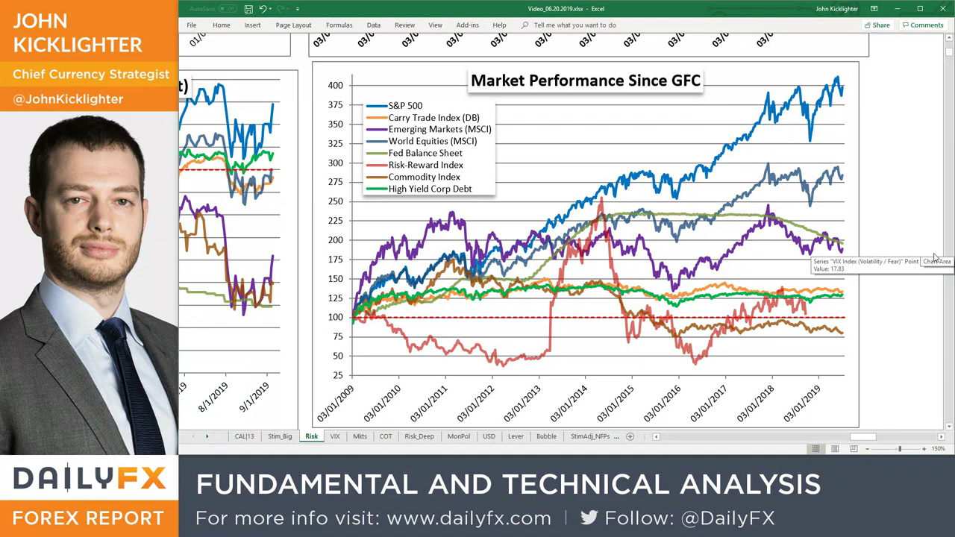
- Compare SPX with the SPX/VEU ratio chart, revert to plain SPX, then open Google Trends
{"action": "key", "text": "alt+Tab"}
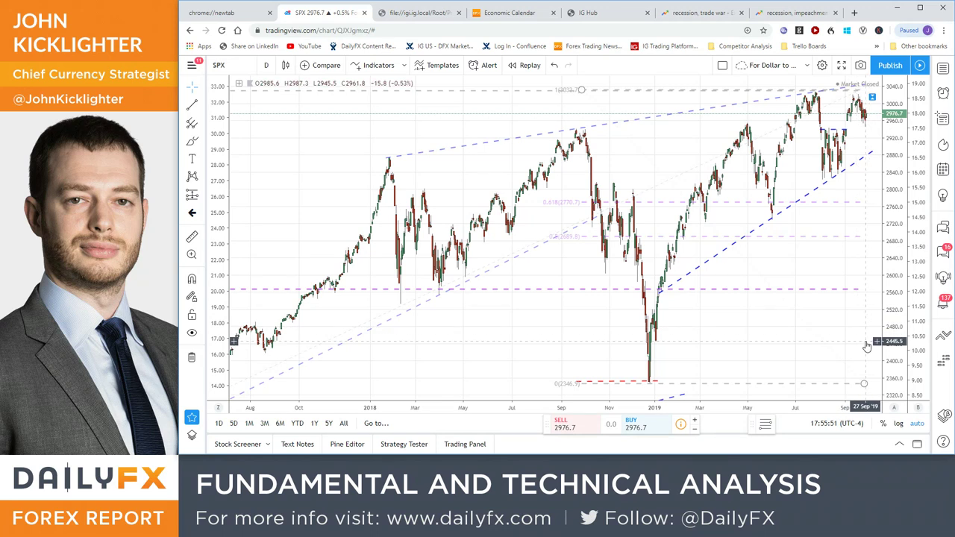
{"action": "type", "text": "SX7E"}
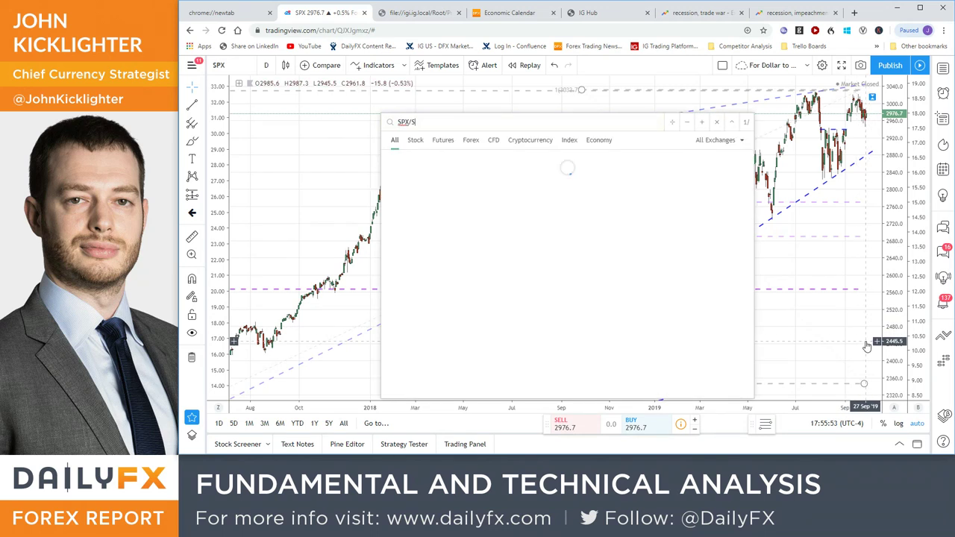
{"action": "key", "text": "Return"}
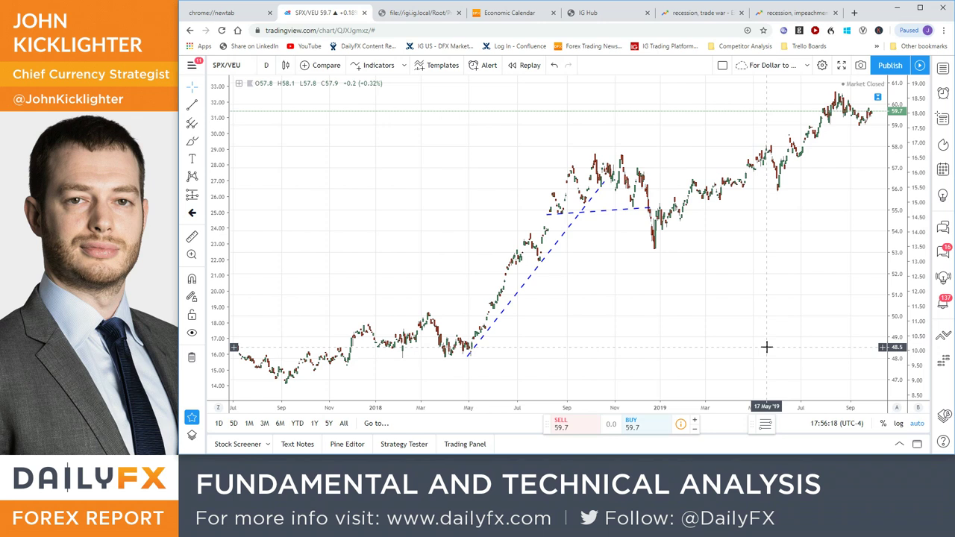
{"action": "type", "text": "SPX"}
{"action": "key", "text": "Return"}
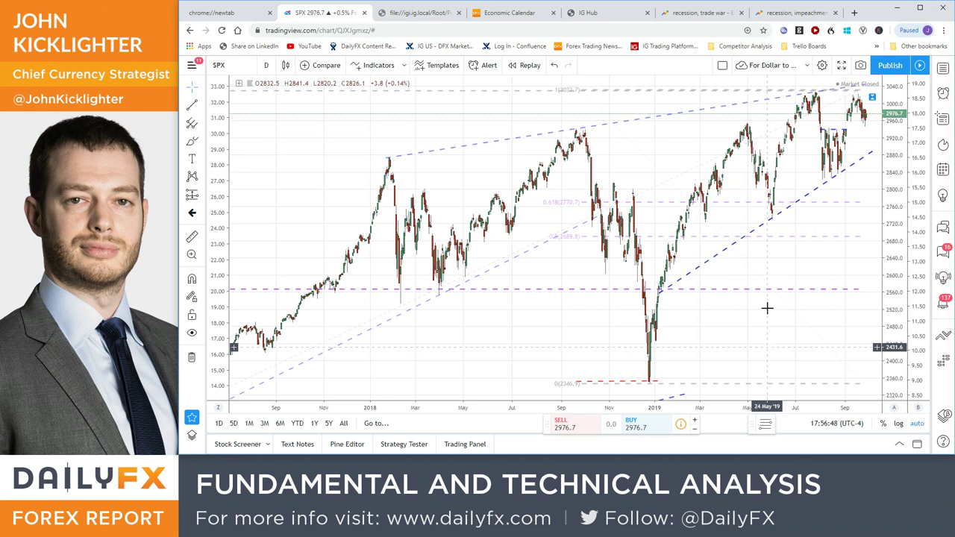
{"action": "left_click", "coordinate": [701, 13]}
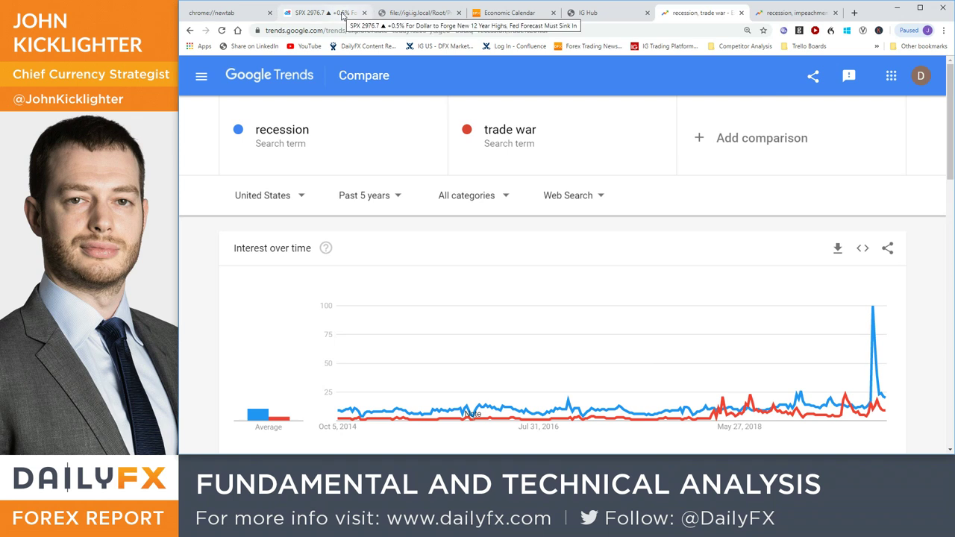
- Zoom the SPX chart to roughly 2018 onward, then switch to Excel's Market Sentiment chart
{"action": "left_click", "coordinate": [321, 12]}
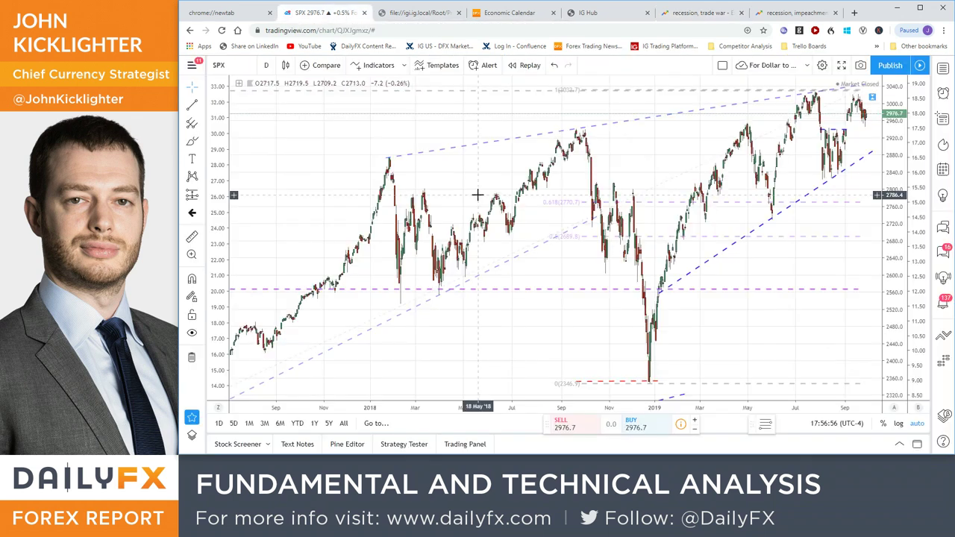
{"action": "scroll", "coordinate": [483, 262], "scroll_direction": "up", "scroll_amount": 1}
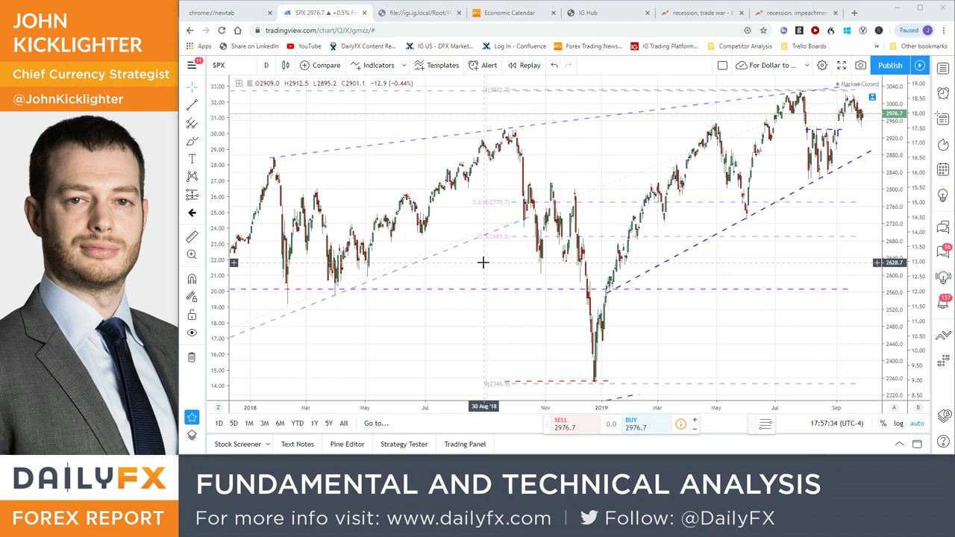
{"action": "key", "text": "alt+Tab"}
{"action": "left_click_drag", "start_coordinate": [860, 440], "coordinate": [842, 441]}
- Scroll to the S&P 500 vs Risk-Reward Index chart, then return to the zoomed SPX chart
{"action": "scroll", "coordinate": [779, 282], "scroll_direction": "down", "scroll_amount": 3}
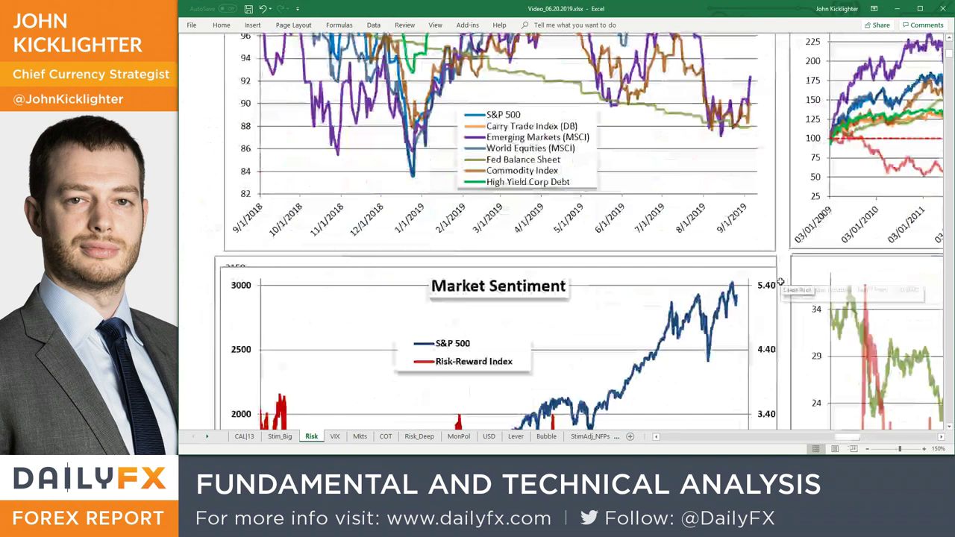
{"action": "scroll", "coordinate": [779, 282], "scroll_direction": "down", "scroll_amount": 3}
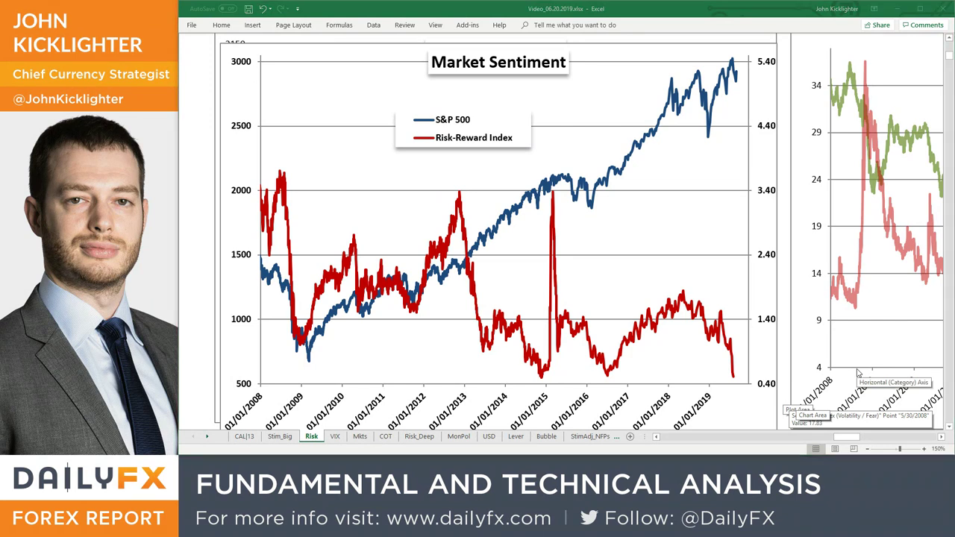
{"action": "key", "text": "alt+Tab"}
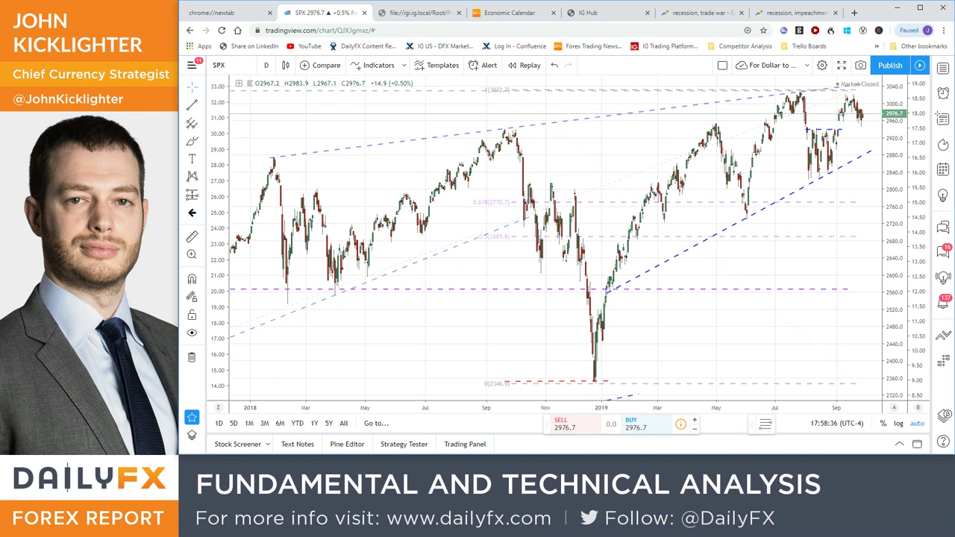
{"action": "scroll", "coordinate": [636, 154], "scroll_direction": "up", "scroll_amount": 2}
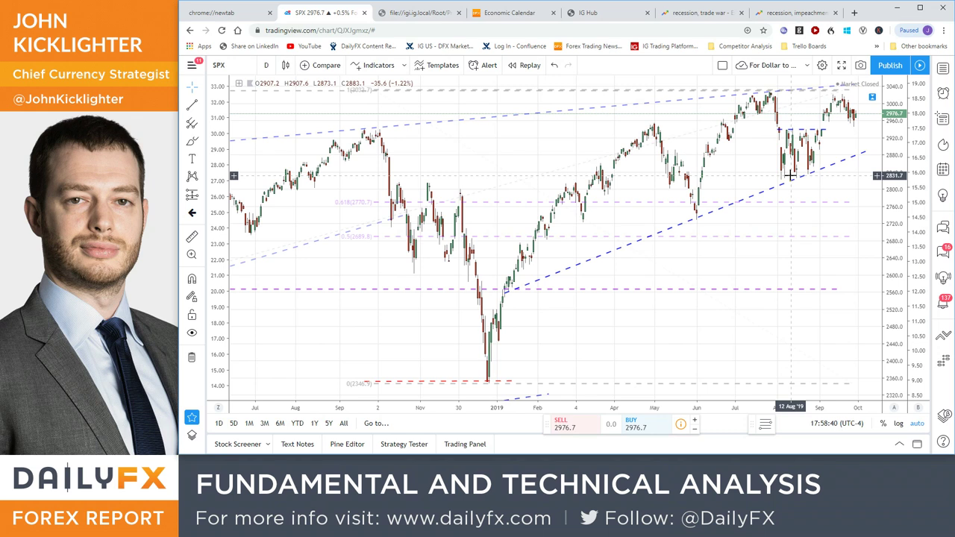
- Recheck SPX/VEU, return to SPX, then open Excel's Lever sheet with the S&P 500 and Leverage chart
{"action": "type", "text": "SPX"}
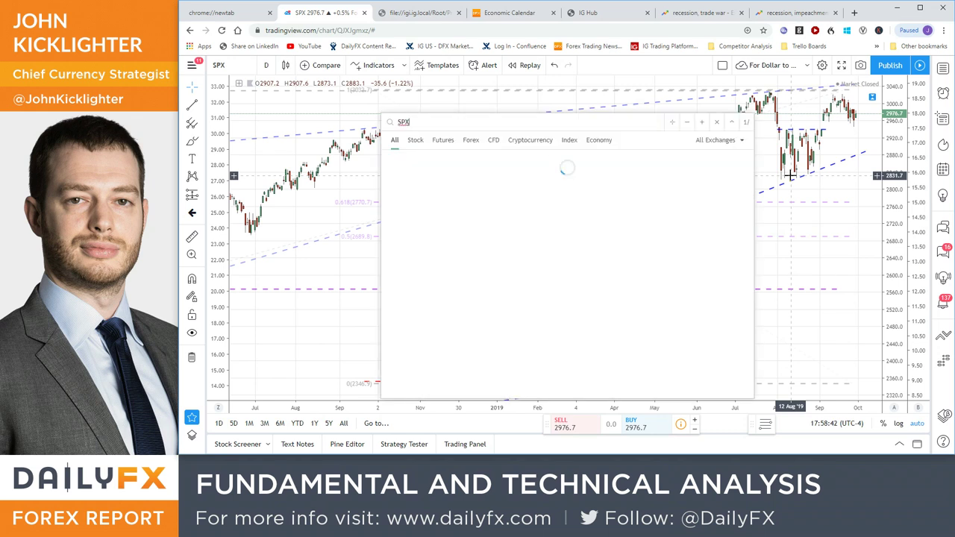
{"action": "type", "text": "/VEU"}
{"action": "key", "text": "Return"}
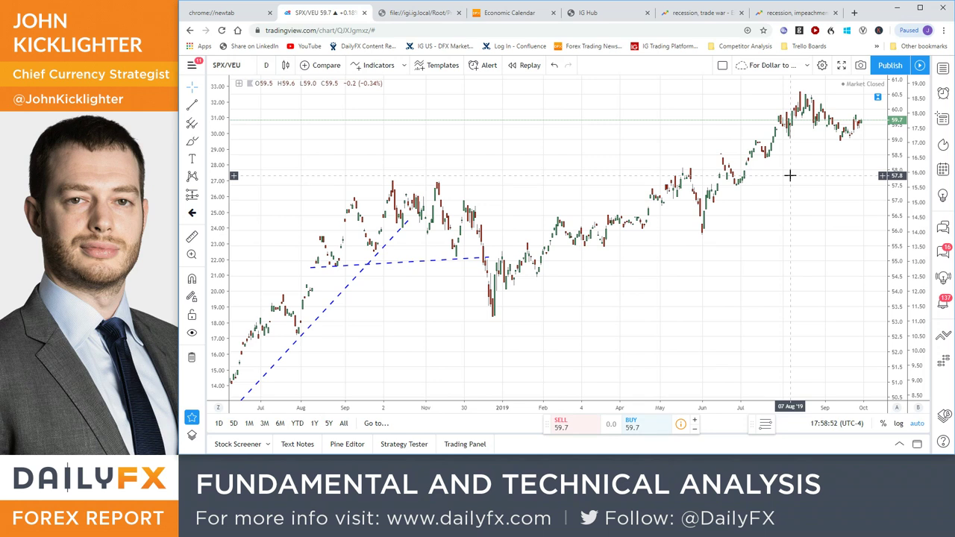
{"action": "type", "text": "SPX"}
{"action": "key", "text": "Return"}
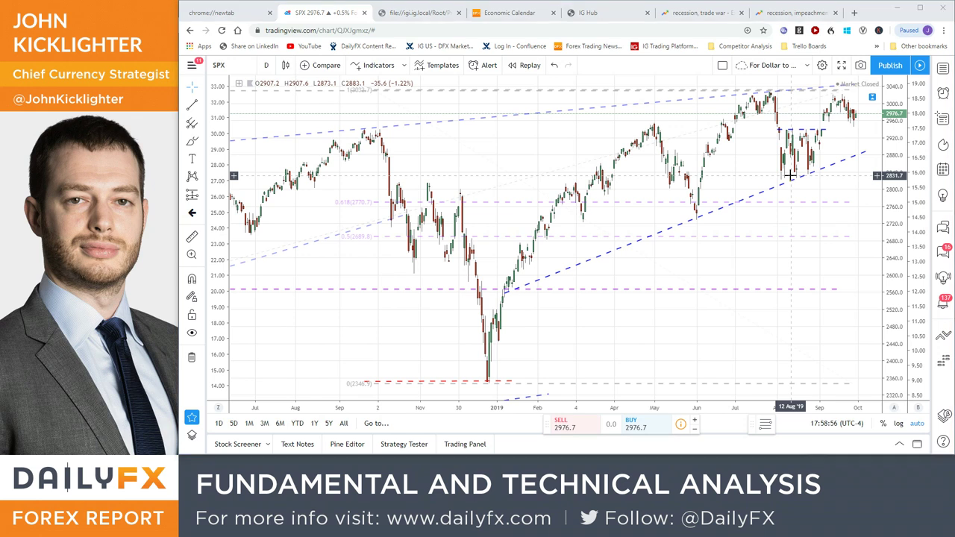
{"action": "key", "text": "alt+Tab"}
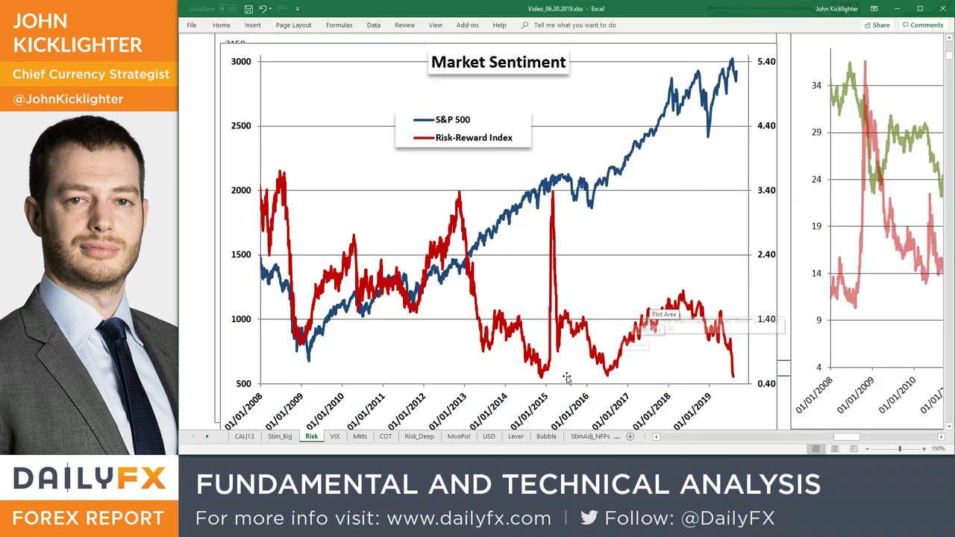
{"action": "left_click", "coordinate": [516, 436]}
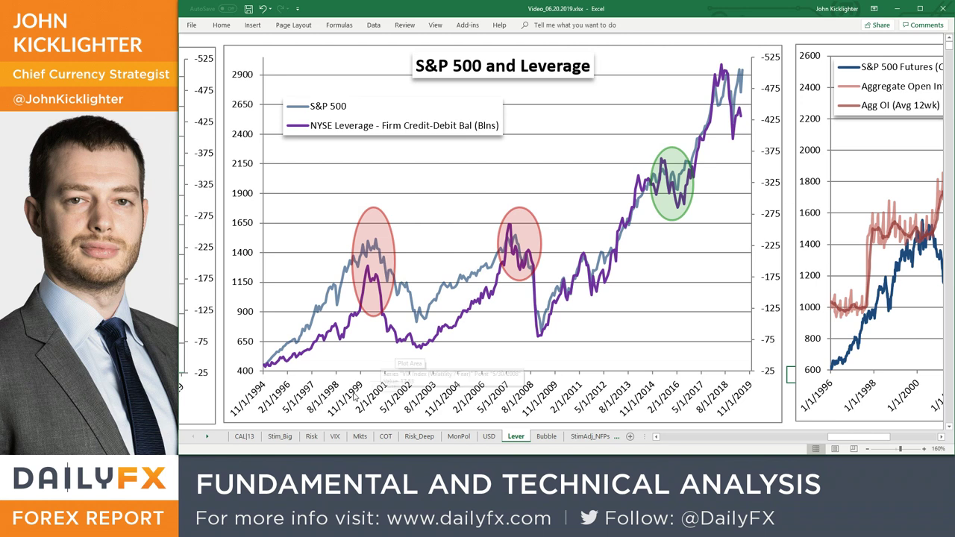
- Open the CAL|13 Manic / Crisis Calendar sheet, glance at SPX, and return to the calendar
{"action": "left_click", "coordinate": [244, 436]}
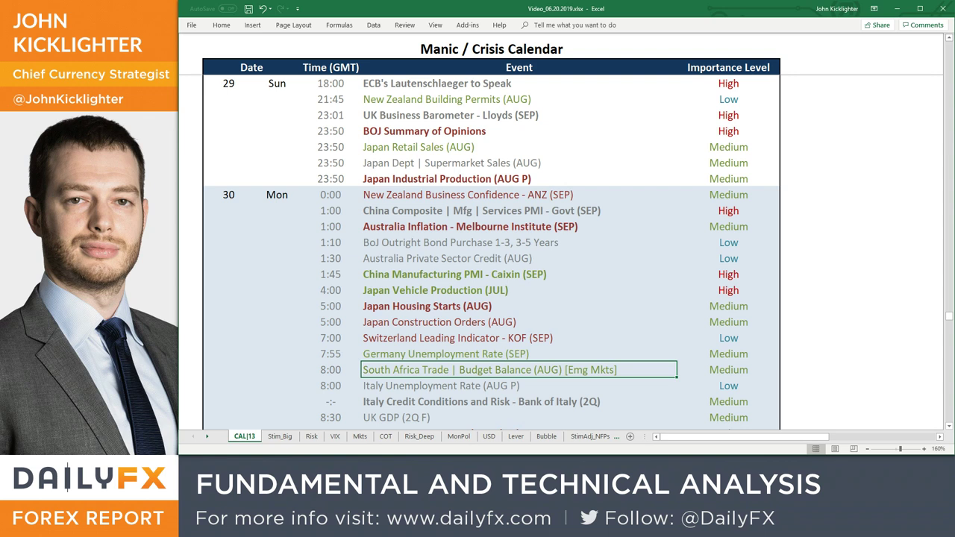
{"action": "key", "text": "alt+Tab"}
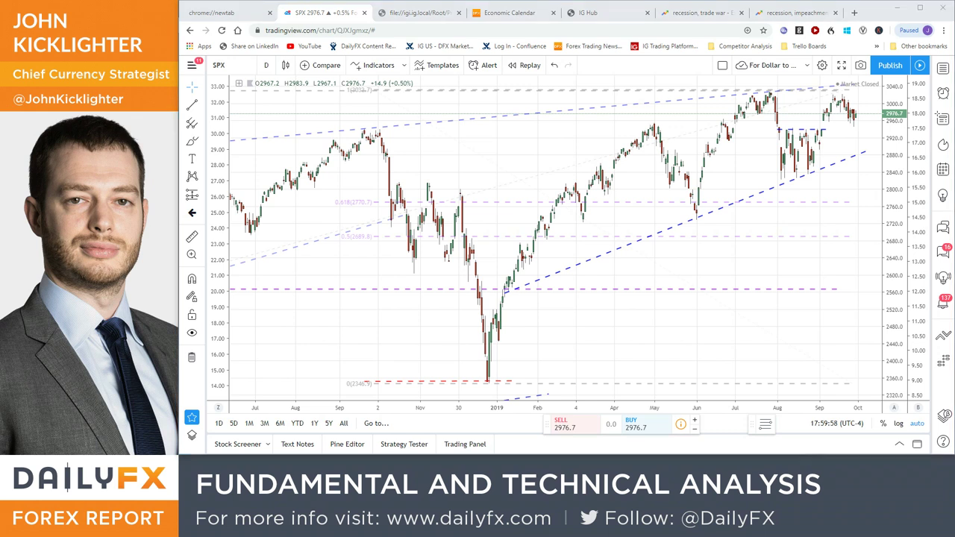
{"action": "key", "text": "alt+Tab"}
- Select the BOJ Summary of Opinions row, then scroll Stim_Big to the Perception of Monetary Policy Standing chart
{"action": "mouse_move", "coordinate": [331, 131]}
{"action": "left_mouse_down"}
{"action": "mouse_move", "coordinate": [695, 120]}
{"action": "mouse_move", "coordinate": [790, 131]}
{"action": "left_mouse_up"}
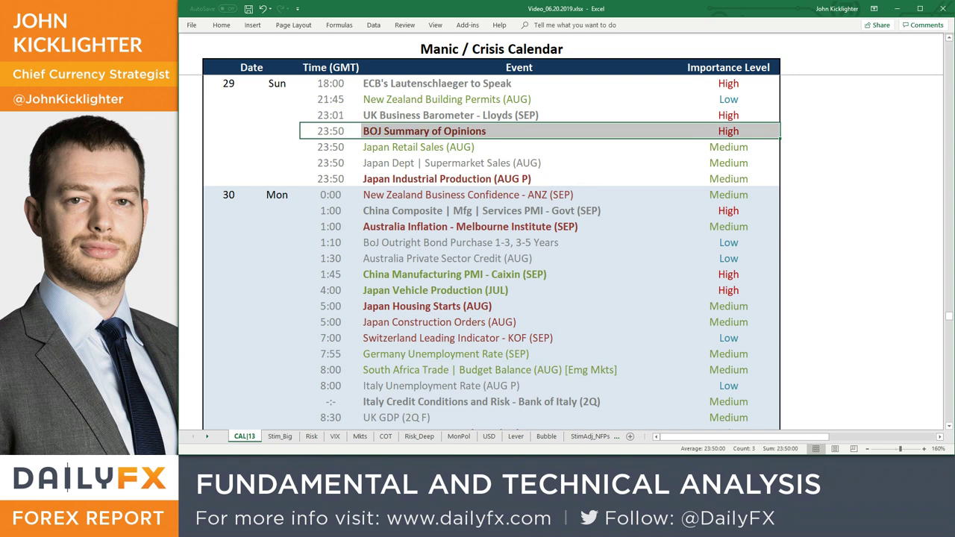
{"action": "left_click", "coordinate": [287, 438]}
{"action": "scroll", "coordinate": [400, 316], "scroll_direction": "up", "scroll_amount": 3}
{"action": "scroll", "coordinate": [400, 316], "scroll_direction": "up", "scroll_amount": 3}
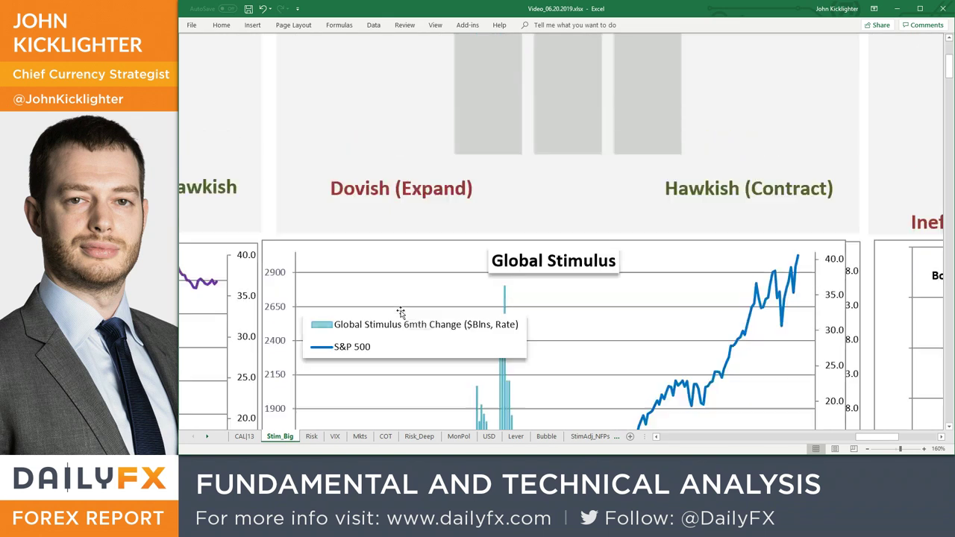
{"action": "scroll", "coordinate": [415, 316], "scroll_direction": "up", "scroll_amount": 3}
{"action": "left_click_drag", "start_coordinate": [889, 438], "coordinate": [858, 445]}
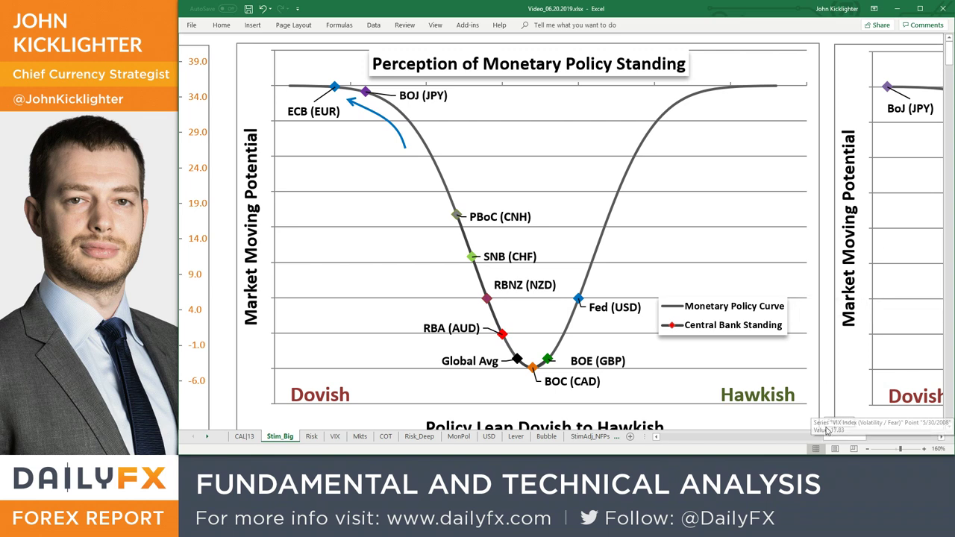
{"action": "left_click_drag", "start_coordinate": [827, 438], "coordinate": [903, 441]}
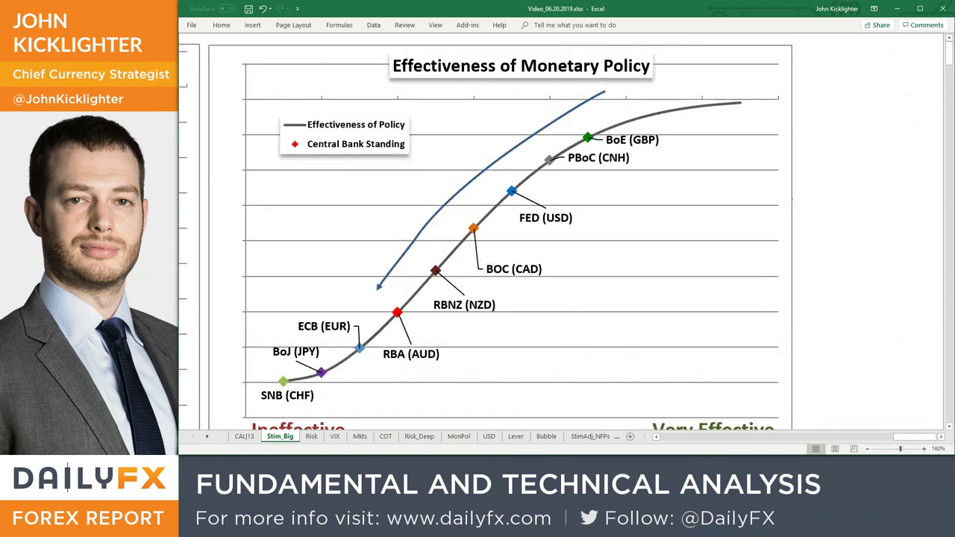
{"action": "left_click", "coordinate": [948, 428]}
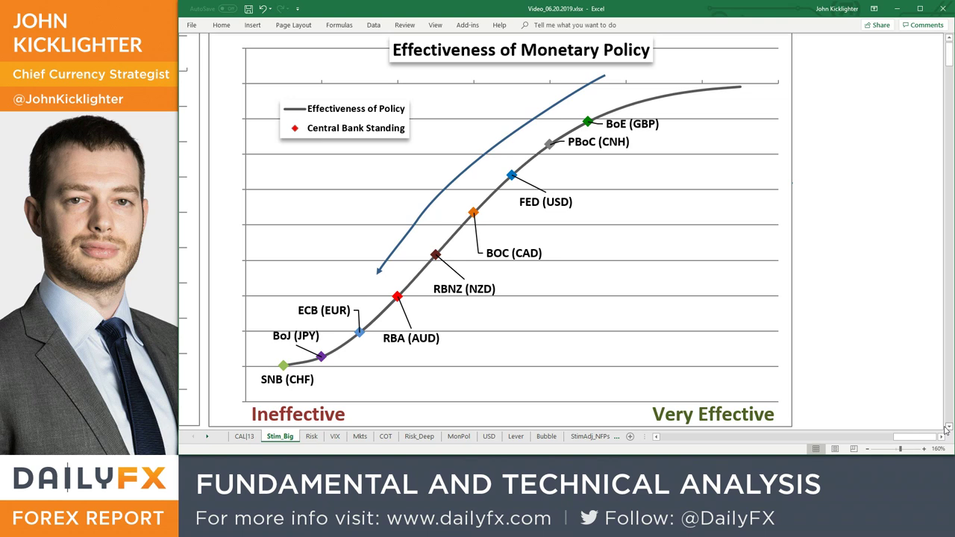
{"action": "left_click_drag", "start_coordinate": [932, 439], "coordinate": [869, 446]}
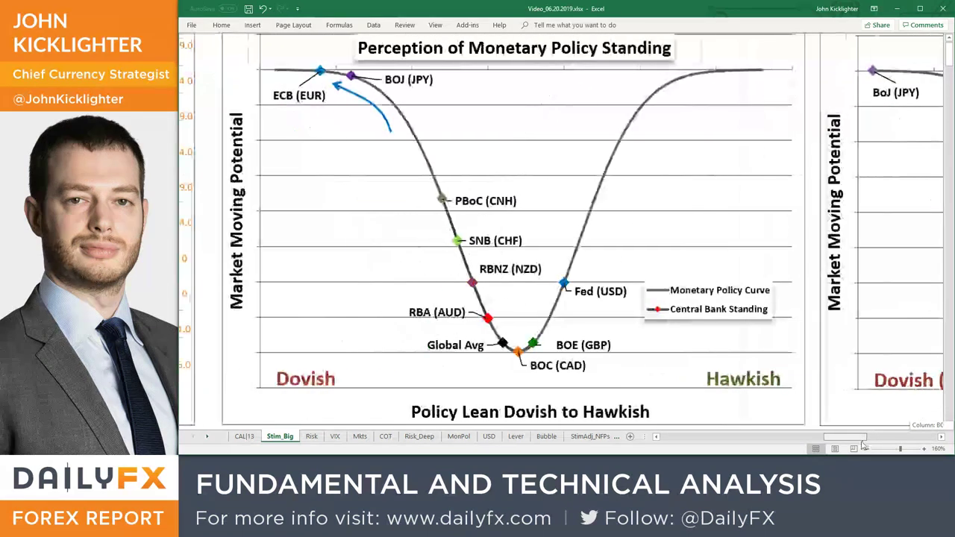
{"action": "scroll", "coordinate": [865, 292], "scroll_direction": "down", "scroll_amount": 5}
- Scroll down to the Global Stimulus charts plotted against VIX and the S&P 500
{"action": "scroll", "coordinate": [866, 293], "scroll_direction": "down", "scroll_amount": 5}
{"action": "scroll", "coordinate": [865, 292], "scroll_direction": "down", "scroll_amount": 5}
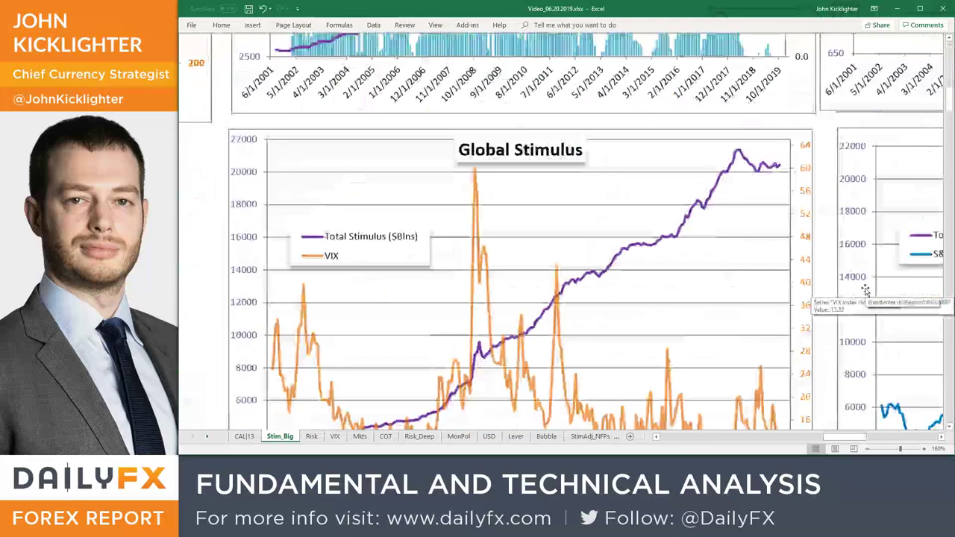
{"action": "scroll", "coordinate": [866, 308], "scroll_direction": "down", "scroll_amount": 1}
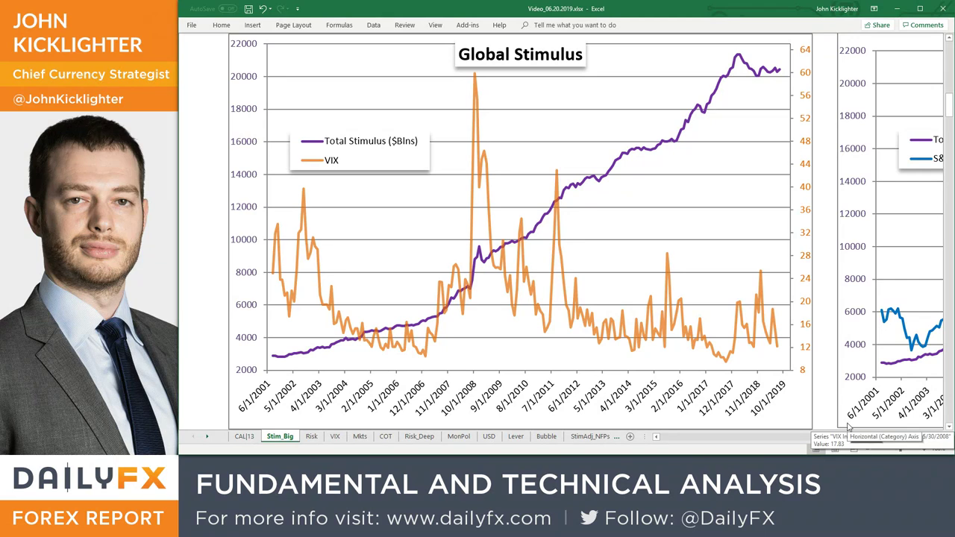
{"action": "left_click_drag", "start_coordinate": [850, 439], "coordinate": [876, 440]}
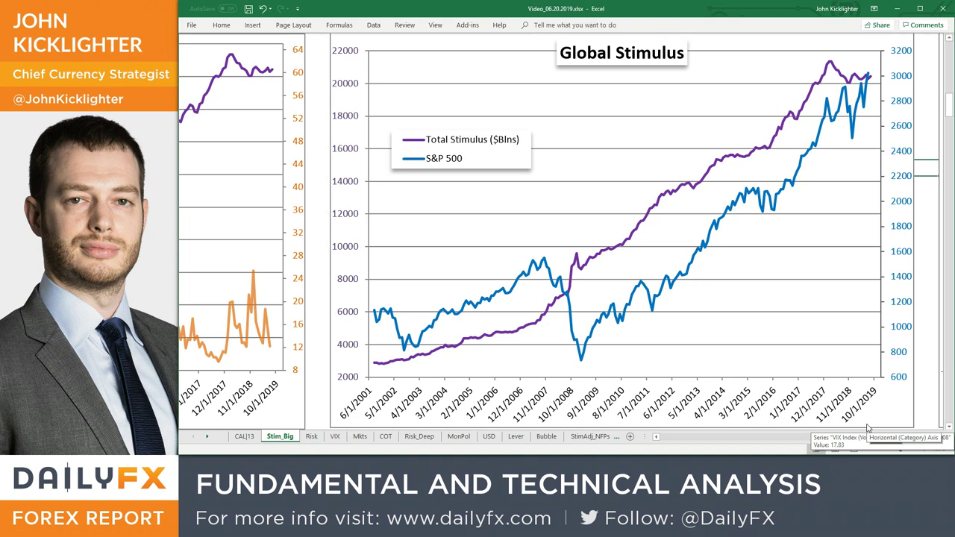
- Switch TradingView's SPX chart to EURUSD
{"action": "key", "text": "alt+Tab"}
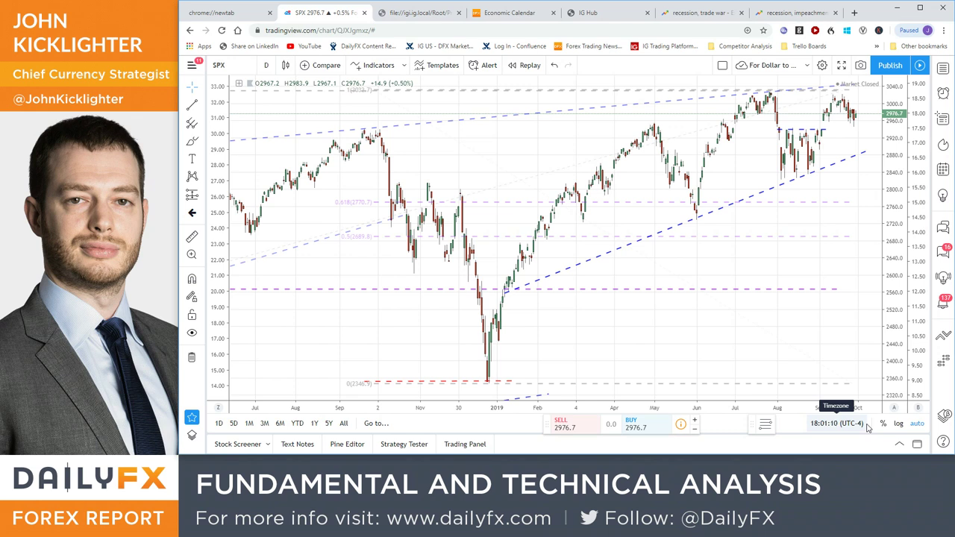
{"action": "type", "text": "EURUSD"}
{"action": "key", "text": "Return"}
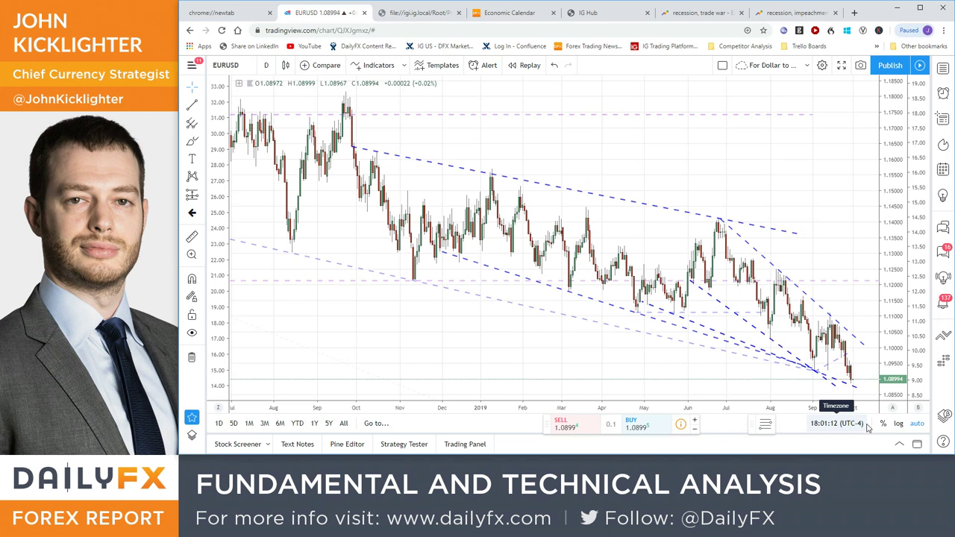
{"action": "scroll", "coordinate": [631, 315], "scroll_direction": "up", "scroll_amount": 1}
{"action": "scroll", "coordinate": [631, 315], "scroll_direction": "up", "scroll_amount": 1}
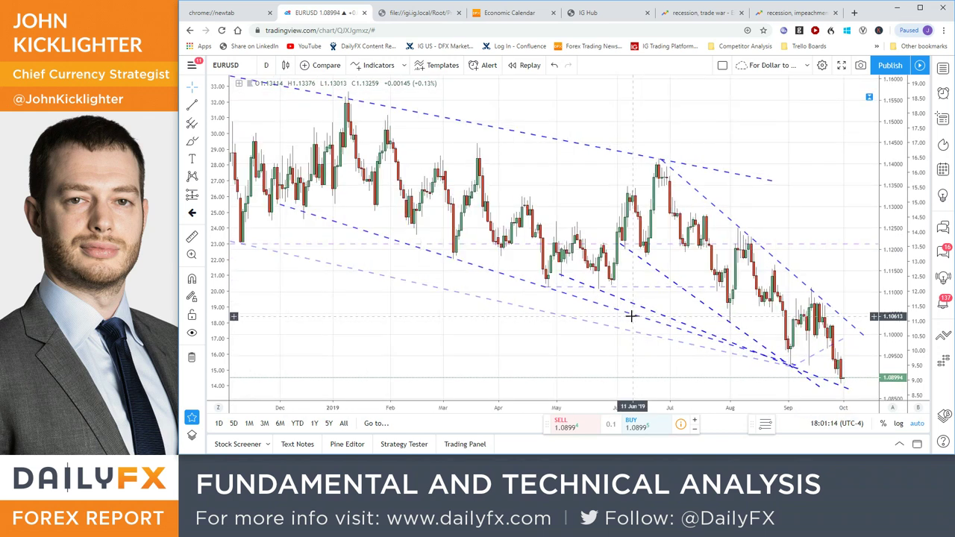
{"action": "scroll", "coordinate": [631, 315], "scroll_direction": "down", "scroll_amount": 1}
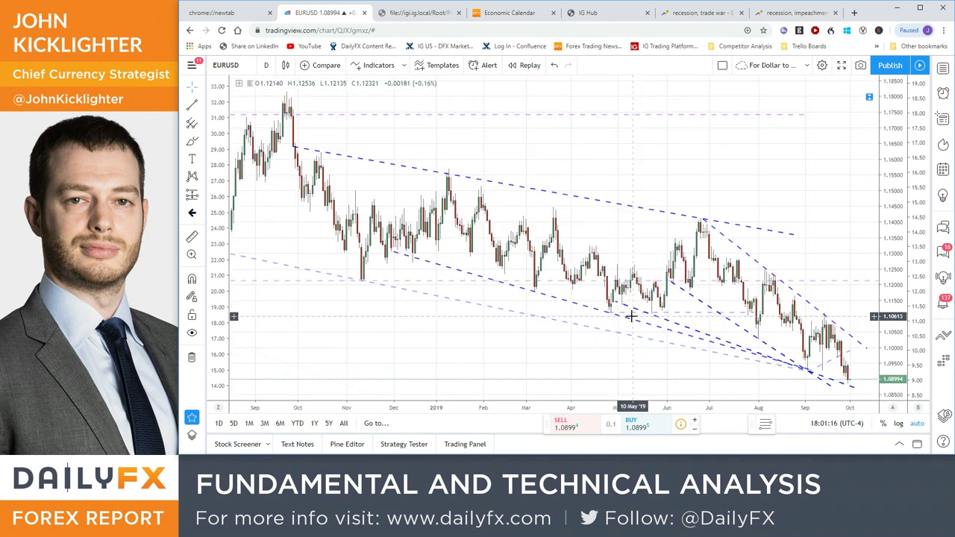
{"action": "scroll", "coordinate": [631, 315], "scroll_direction": "up", "scroll_amount": 1}
{"action": "scroll", "coordinate": [631, 315], "scroll_direction": "down", "scroll_amount": 2}
{"action": "scroll", "coordinate": [631, 314], "scroll_direction": "down", "scroll_amount": 2}
{"action": "scroll", "coordinate": [631, 315], "scroll_direction": "down", "scroll_amount": 2}
{"action": "scroll", "coordinate": [544, 299], "scroll_direction": "down", "scroll_amount": 2}
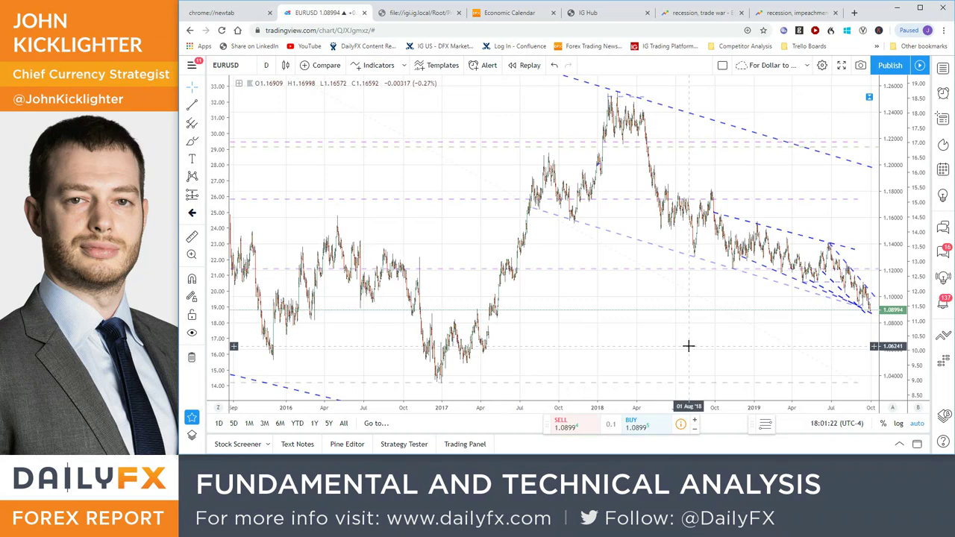
{"action": "scroll", "coordinate": [687, 345], "scroll_direction": "up", "scroll_amount": 2}
{"action": "scroll", "coordinate": [687, 346], "scroll_direction": "up", "scroll_amount": 2}
{"action": "scroll", "coordinate": [688, 345], "scroll_direction": "up", "scroll_amount": 2}
{"action": "scroll", "coordinate": [688, 345], "scroll_direction": "up", "scroll_amount": 1}
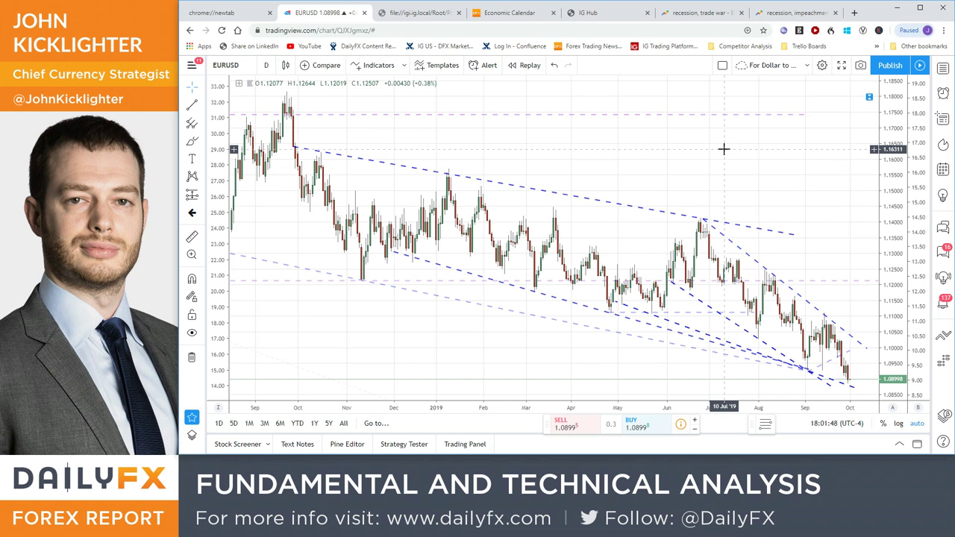
{"action": "type", "text": "USDCNH"}
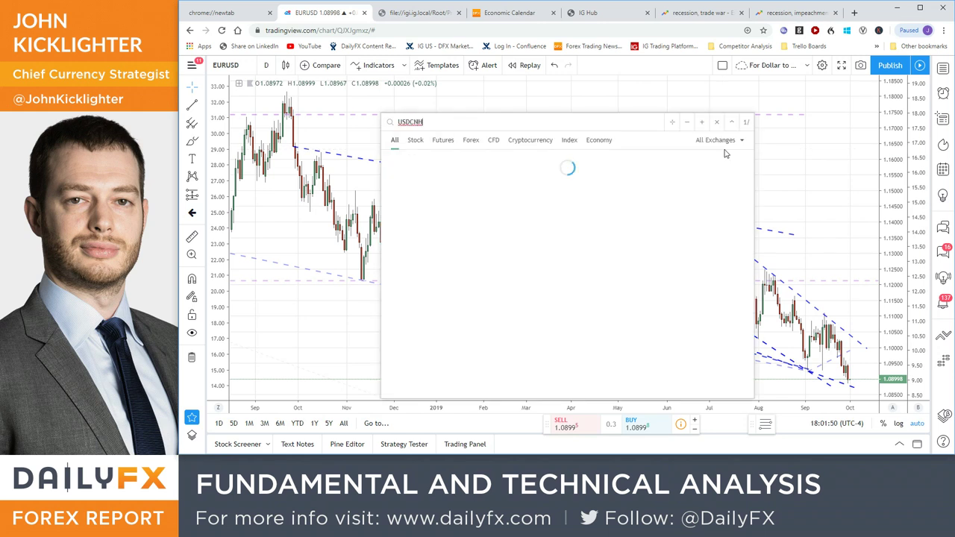
{"action": "key", "text": "Return"}
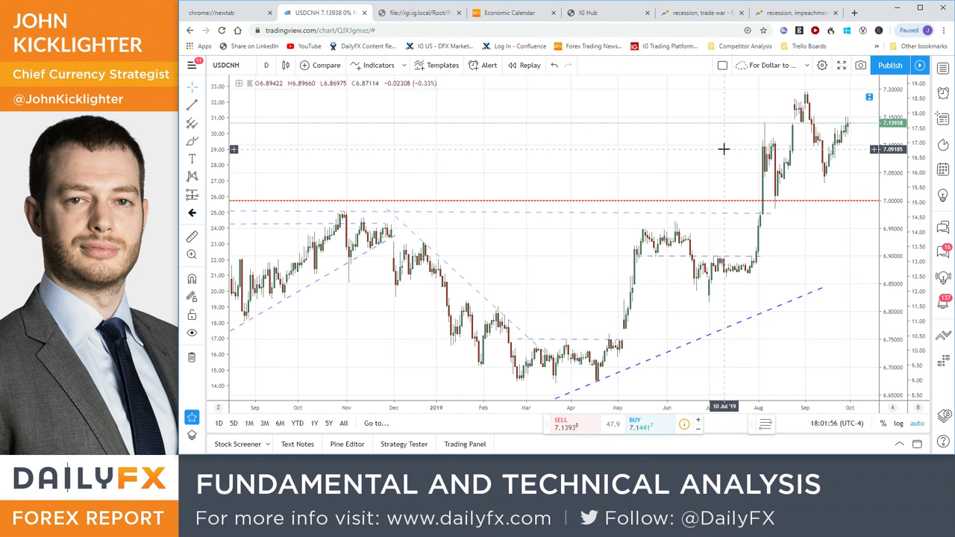
{"action": "type", "text": "EURUSD"}
{"action": "key", "text": "Return"}
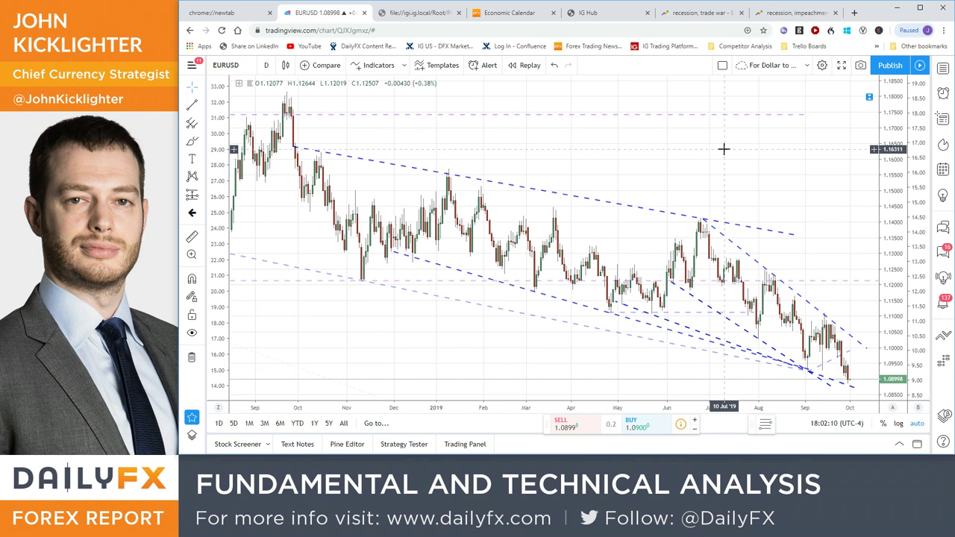
- View EURUSD on 1W candles, revert to 1D, then load the AUDUSD daily chart
{"action": "type", "text": "1W"}
{"action": "key", "text": "Return"}
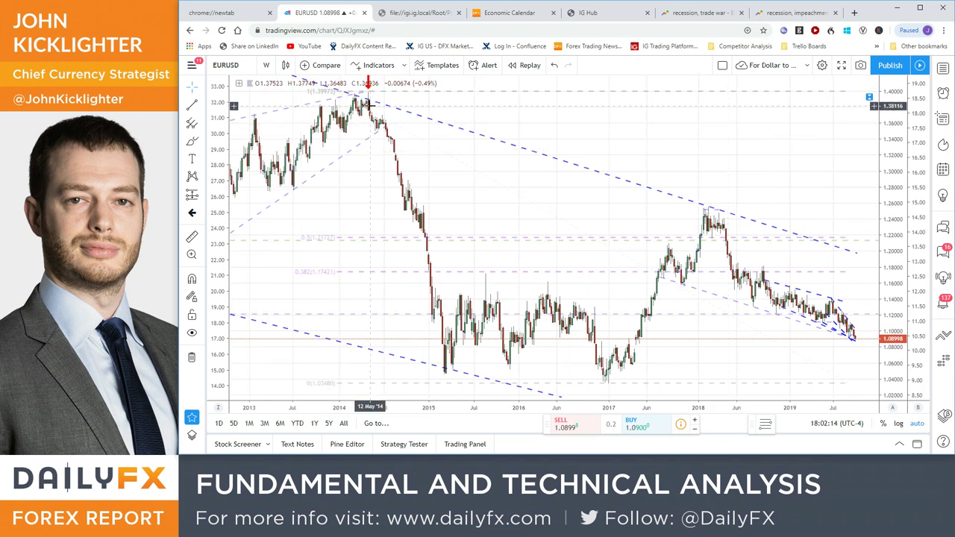
{"action": "scroll", "coordinate": [517, 151], "scroll_direction": "up", "scroll_amount": 2}
{"action": "type", "text": "1D"}
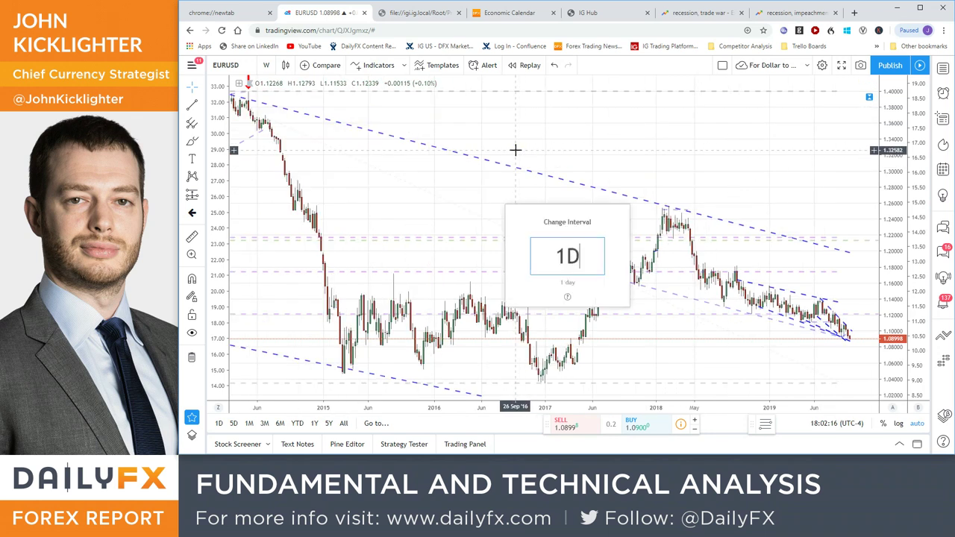
{"action": "key", "text": "Return"}
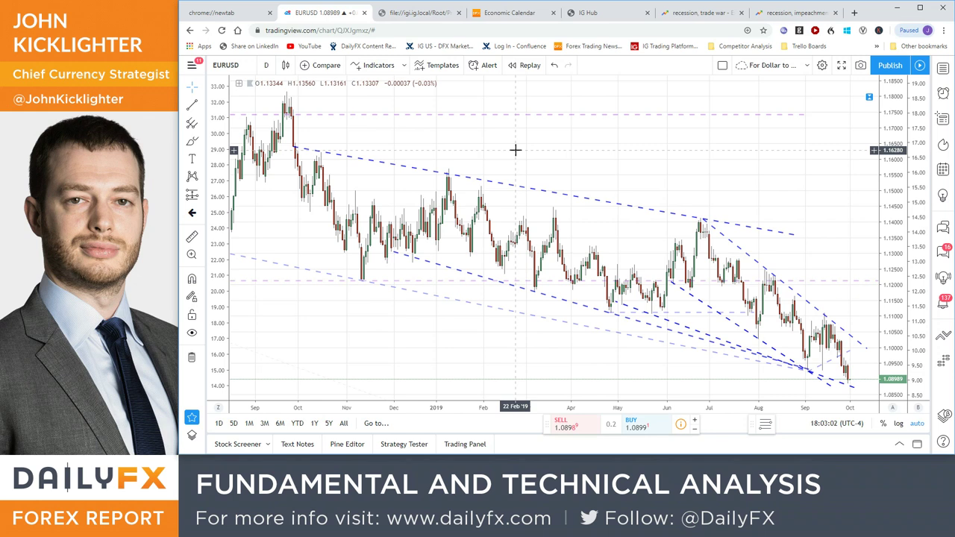
{"action": "type", "text": "audusd"}
{"action": "key", "text": "Return"}
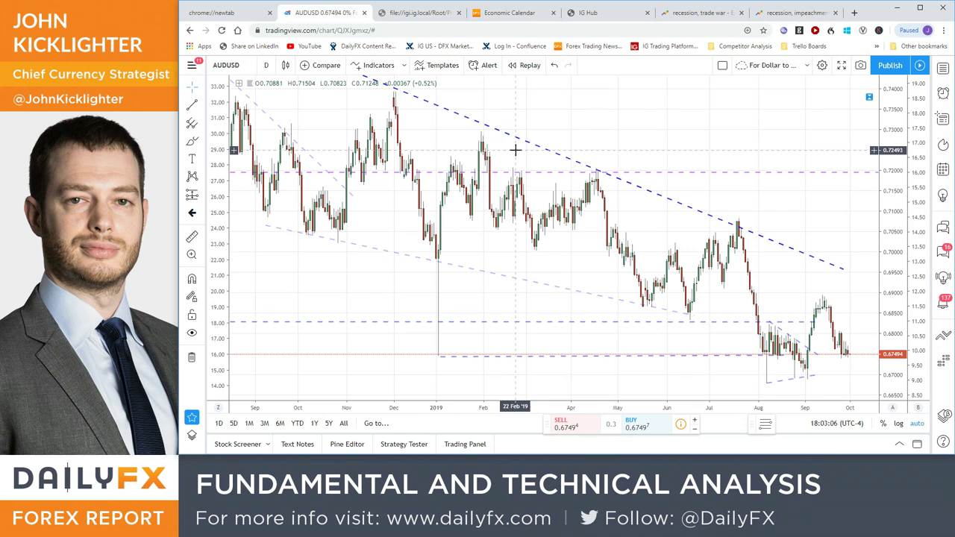
{"action": "key", "text": "alt+Tab"}
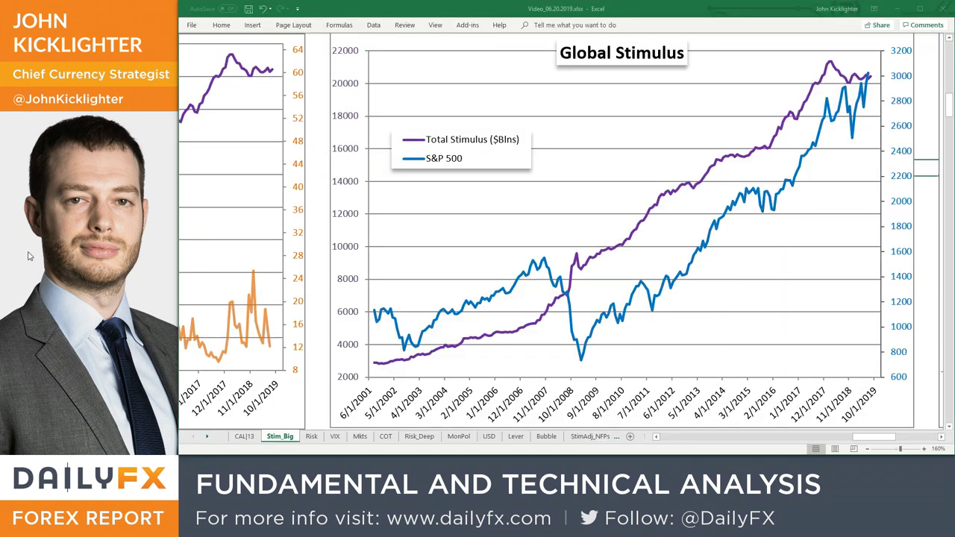
{"action": "left_click", "coordinate": [243, 435]}
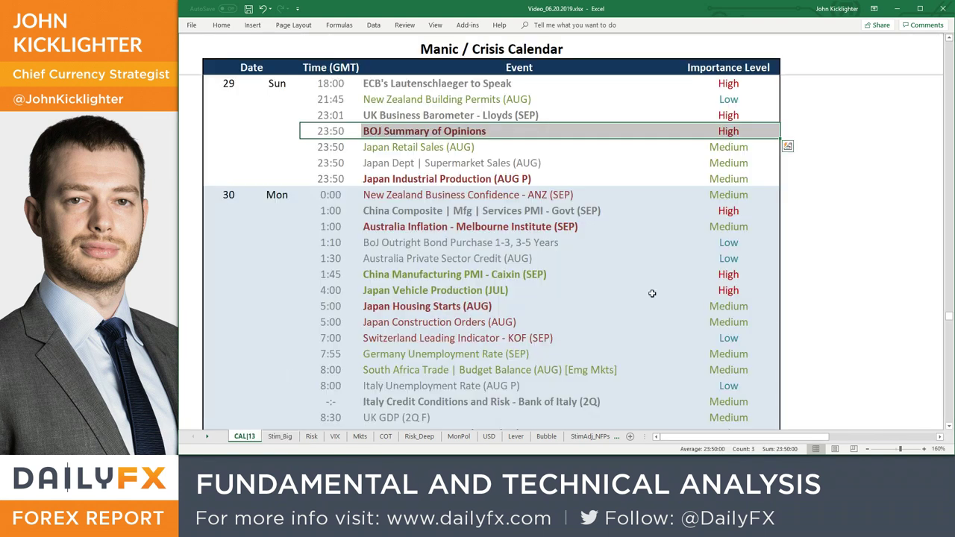
{"action": "scroll", "coordinate": [731, 295], "scroll_direction": "down", "scroll_amount": 1}
{"action": "scroll", "coordinate": [732, 295], "scroll_direction": "down", "scroll_amount": 6}
{"action": "scroll", "coordinate": [731, 295], "scroll_direction": "down", "scroll_amount": 2}
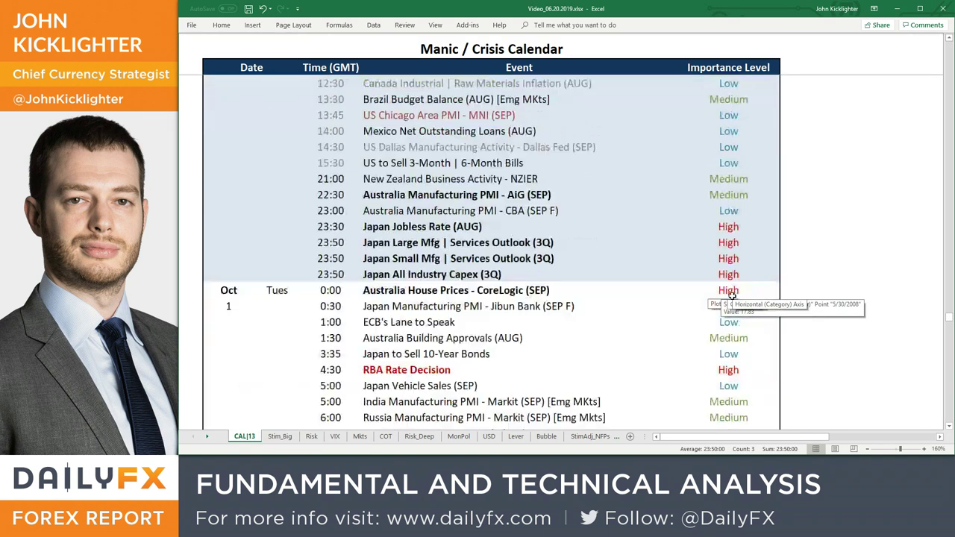
{"action": "left_click_drag", "start_coordinate": [329, 370], "coordinate": [739, 370]}
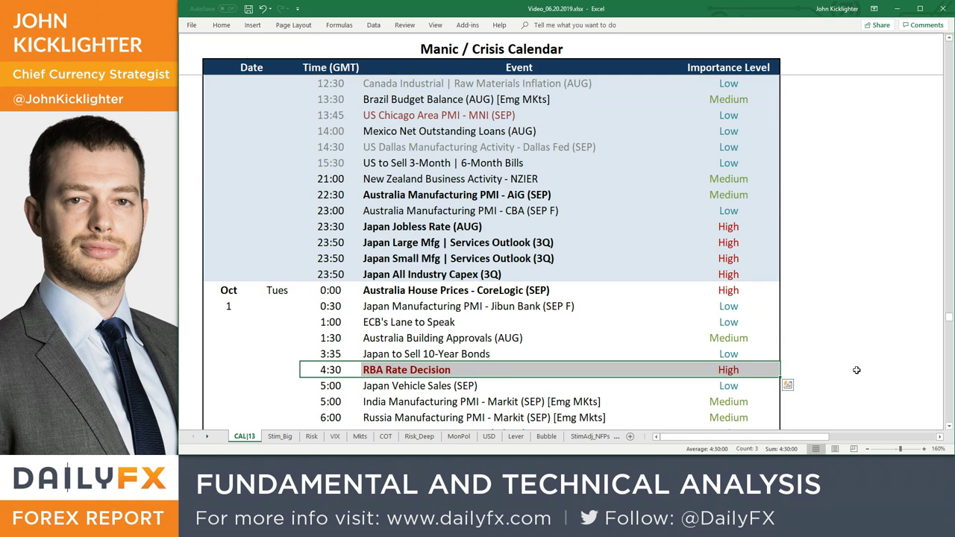
{"action": "key", "text": "alt+Tab"}
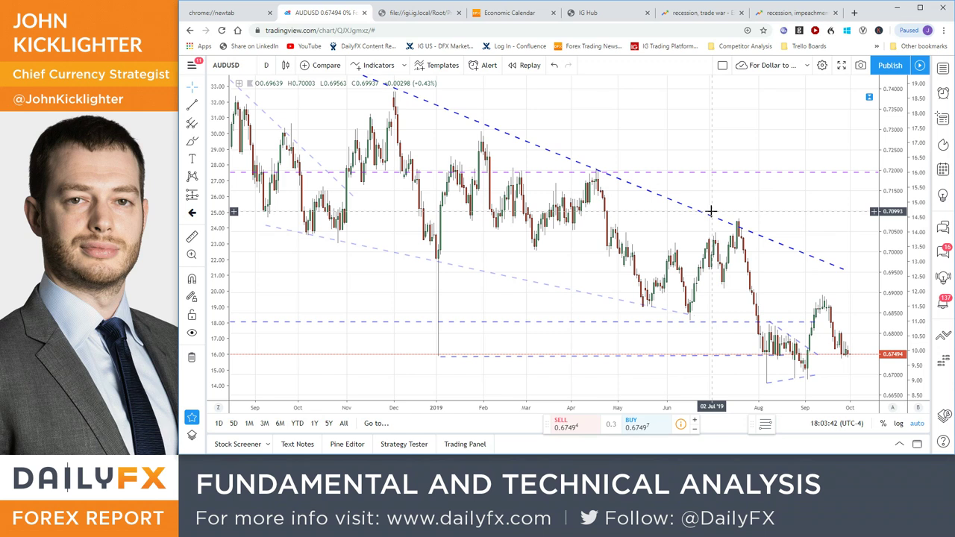
{"action": "type", "text": "AUDCAD"}
- Load the AUDCAD chart and zoom it out, then back in
{"action": "key", "text": "Return"}
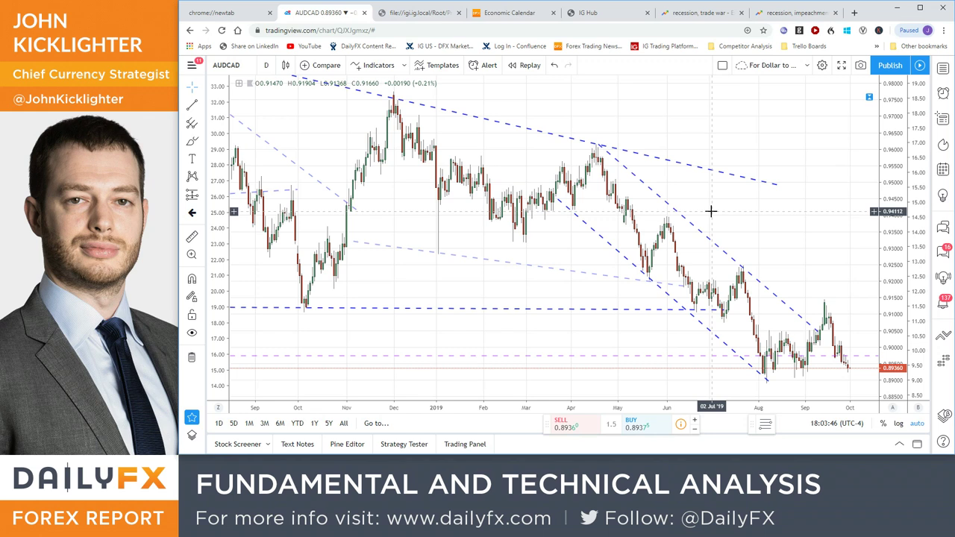
{"action": "scroll", "coordinate": [533, 305], "scroll_direction": "down", "scroll_amount": 2}
{"action": "scroll", "coordinate": [532, 305], "scroll_direction": "down", "scroll_amount": 2}
{"action": "scroll", "coordinate": [534, 304], "scroll_direction": "down", "scroll_amount": 2}
{"action": "scroll", "coordinate": [534, 303], "scroll_direction": "down", "scroll_amount": 2}
{"action": "scroll", "coordinate": [534, 304], "scroll_direction": "down", "scroll_amount": 2}
{"action": "scroll", "coordinate": [534, 304], "scroll_direction": "down", "scroll_amount": 2}
{"action": "scroll", "coordinate": [534, 303], "scroll_direction": "down", "scroll_amount": 2}
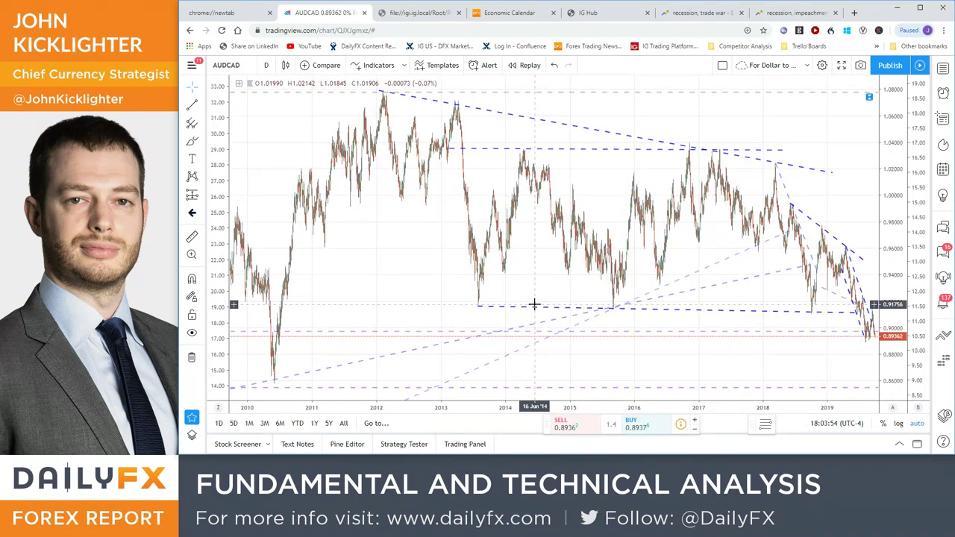
{"action": "scroll", "coordinate": [534, 303], "scroll_direction": "up", "scroll_amount": 2}
{"action": "scroll", "coordinate": [534, 304], "scroll_direction": "up", "scroll_amount": 2}
{"action": "scroll", "coordinate": [535, 303], "scroll_direction": "up", "scroll_amount": 2}
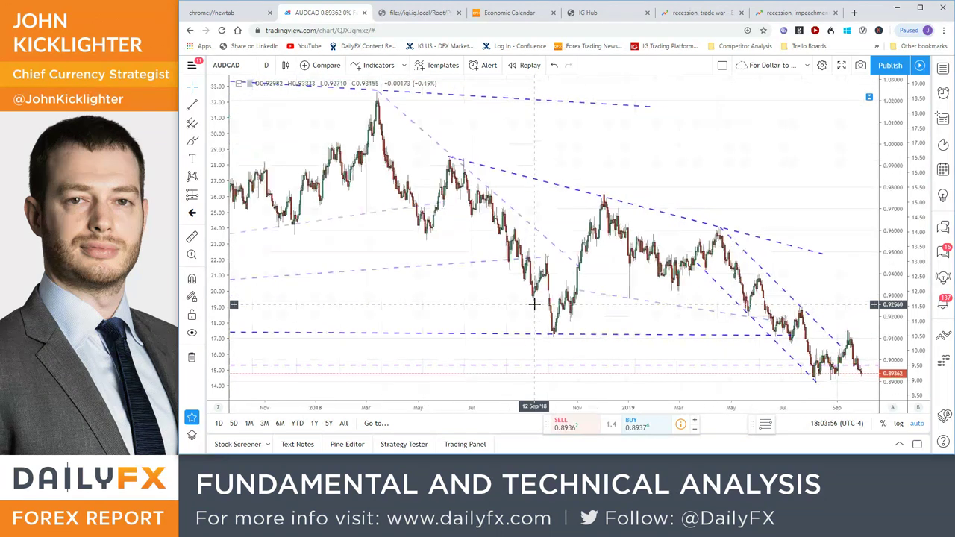
{"action": "scroll", "coordinate": [534, 303], "scroll_direction": "up", "scroll_amount": 2}
- Check the AUDNZD chart, then load the EURAUD daily chart
{"action": "type", "text": "audnzd"}
{"action": "key", "text": "Return"}
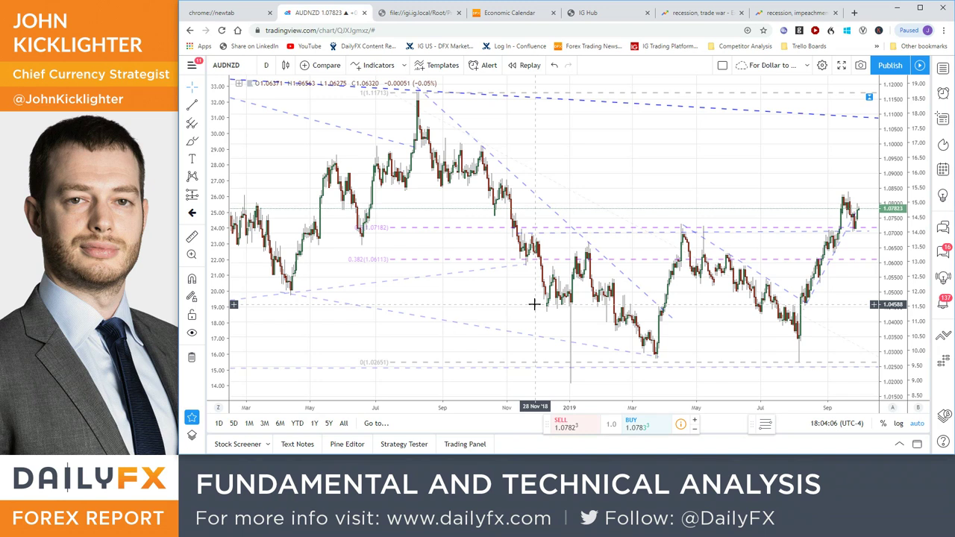
{"action": "scroll", "coordinate": [534, 303], "scroll_direction": "up", "scroll_amount": 2}
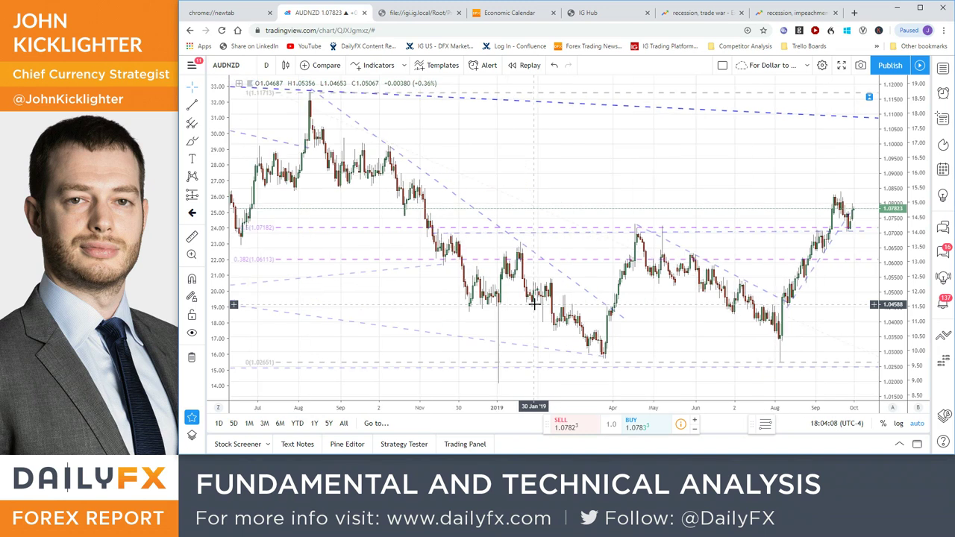
{"action": "type", "text": "EURAU"}
{"action": "key", "text": "Return"}
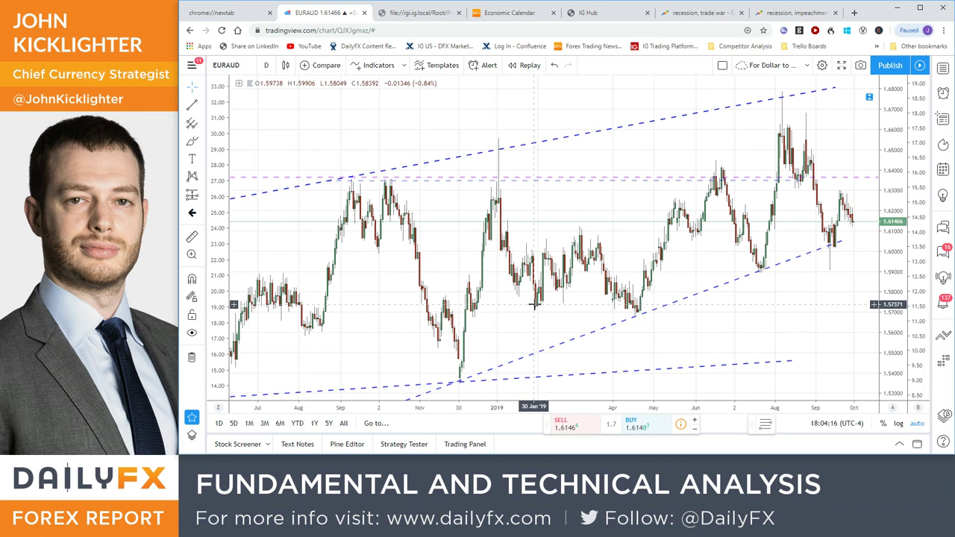
- Chart GBPAUD, then switch the symbol to the AUDJPY daily chart
{"action": "type", "text": "EURUSD"}
{"action": "key", "text": "Return"}
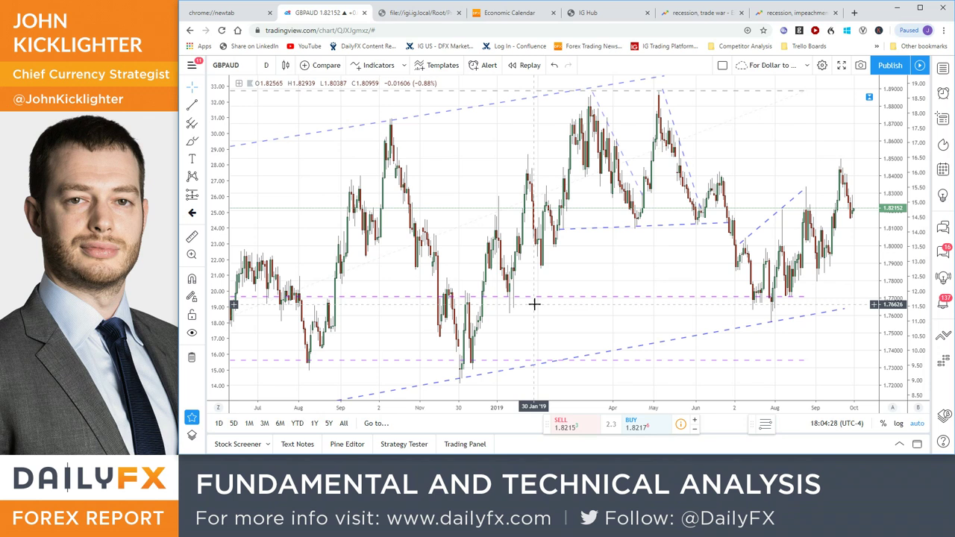
{"action": "type", "text": "audjpy"}
{"action": "key", "text": "Return"}
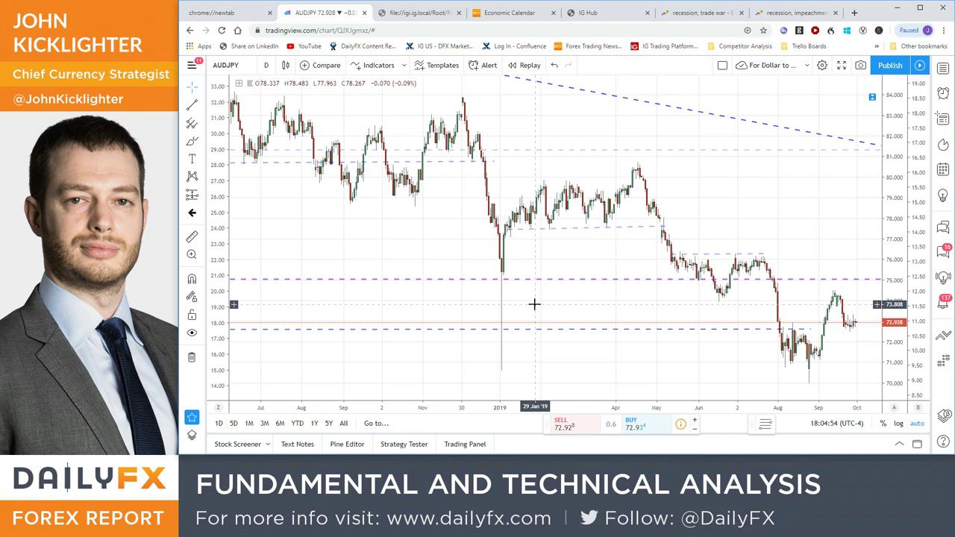
- Switch the chart to USDCNH on 15-minute candles
{"action": "type", "text": "USDCNH"}
{"action": "key", "text": "Return"}
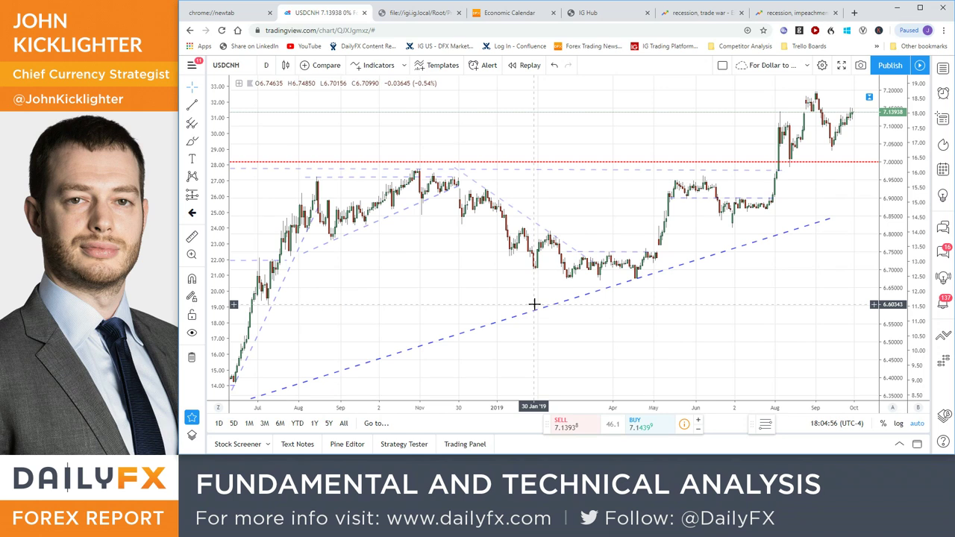
{"action": "type", "text": "15"}
{"action": "key", "text": "Return"}
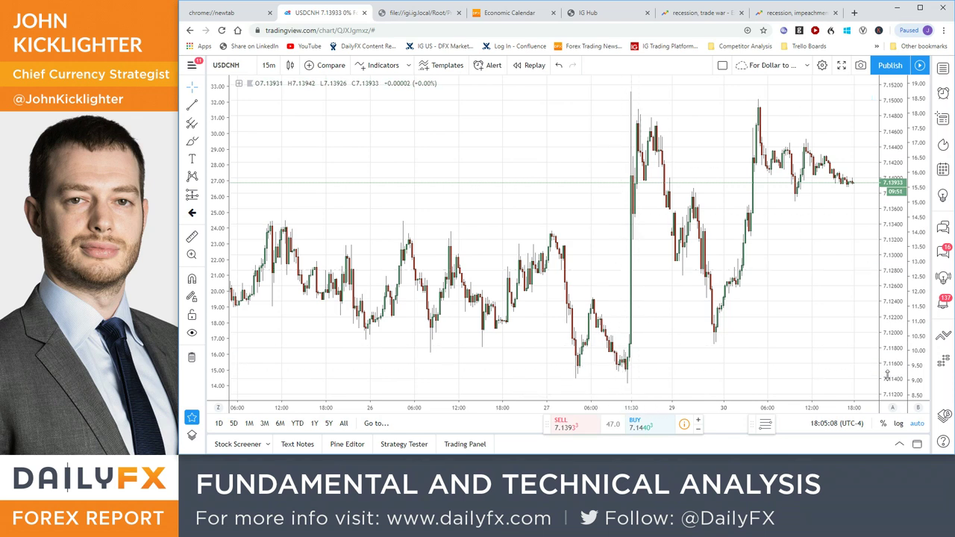
- Load the ES1! E-mini futures chart on daily candles to review its trendlines
{"action": "type", "text": "ES"}
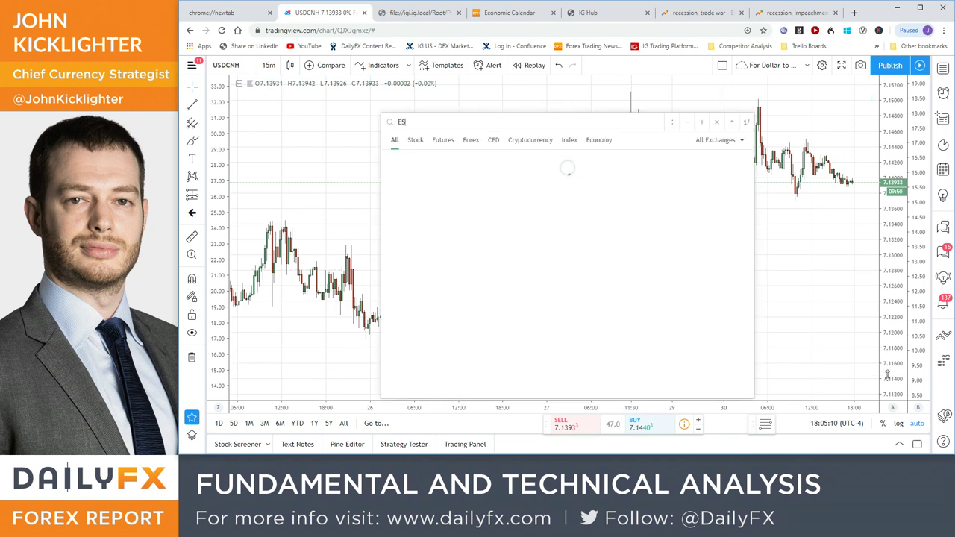
{"action": "type", "text": "1!"}
{"action": "key", "text": "Return"}
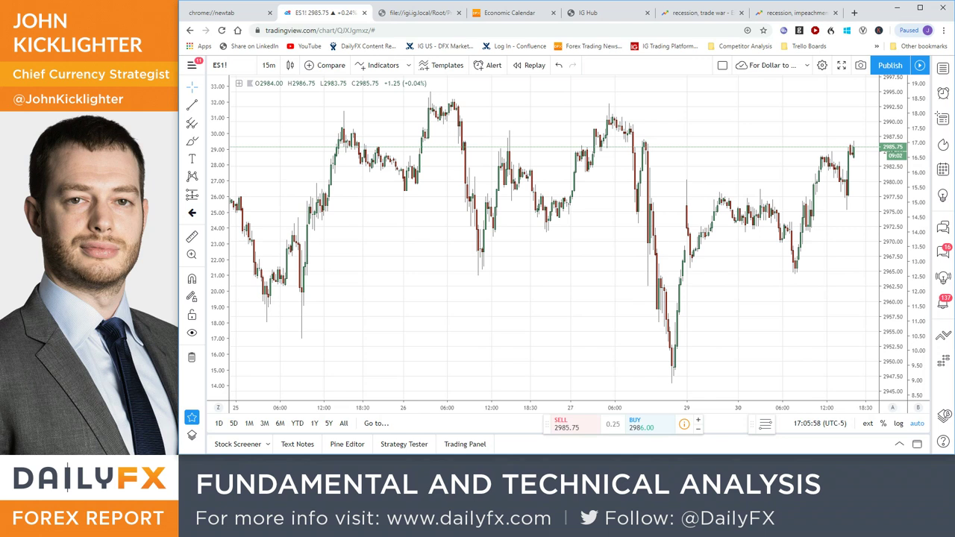
{"action": "type", "text": "1D"}
{"action": "key", "text": "Return"}
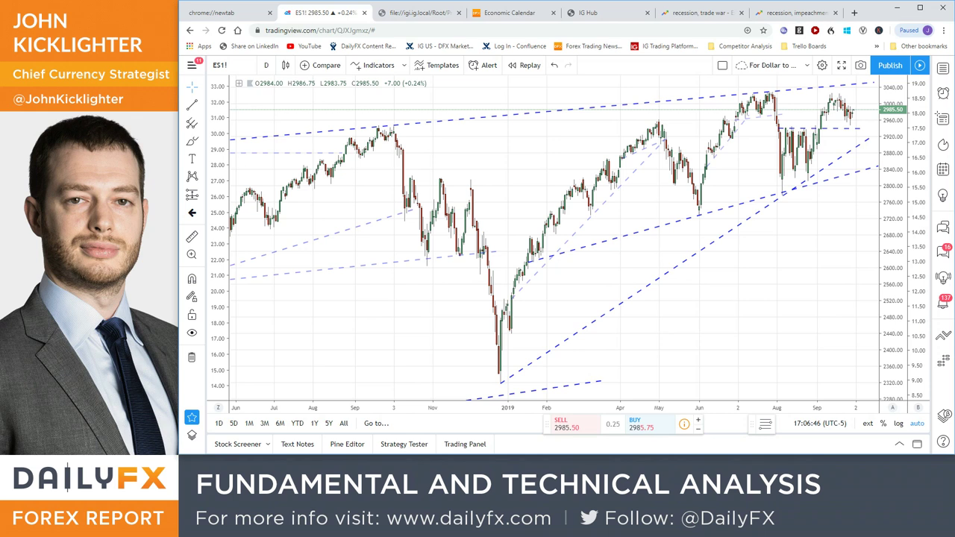
- Change the symbol to EURUSD, then bring up the Excel Manic / Crisis Calendar
{"action": "type", "text": "EURUSD"}
{"action": "key", "text": "Return"}
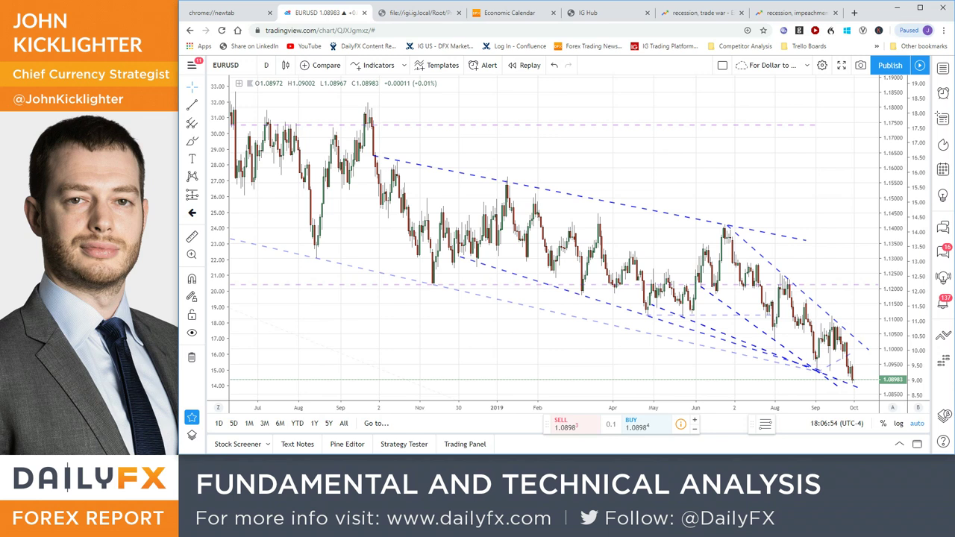
{"action": "key", "text": "alt+Tab"}
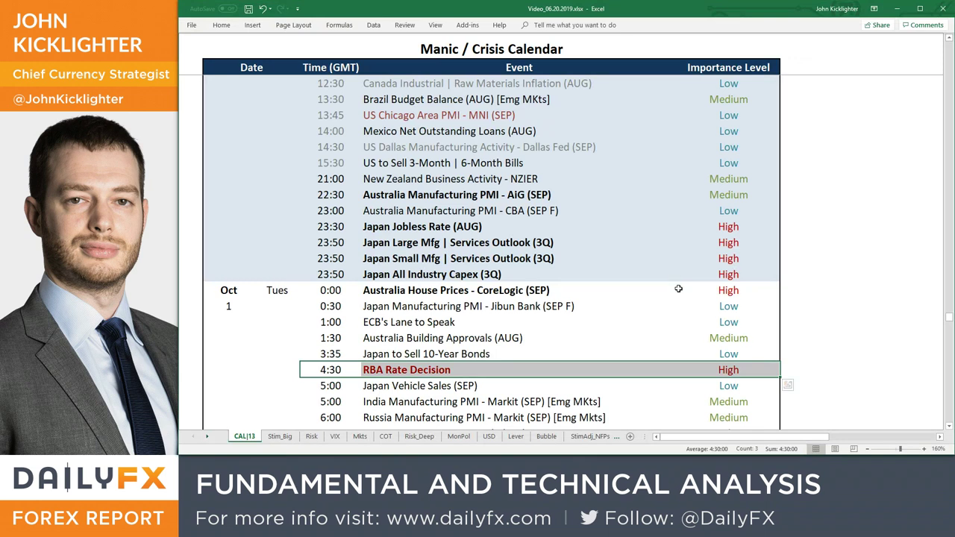
- Select the WTO ruling on EU / Airbus row in the calendar, then return to EURUSD
{"action": "scroll", "coordinate": [672, 255], "scroll_direction": "up", "scroll_amount": 3}
{"action": "scroll", "coordinate": [665, 258], "scroll_direction": "up", "scroll_amount": 2}
{"action": "scroll", "coordinate": [665, 259], "scroll_direction": "up", "scroll_amount": 1}
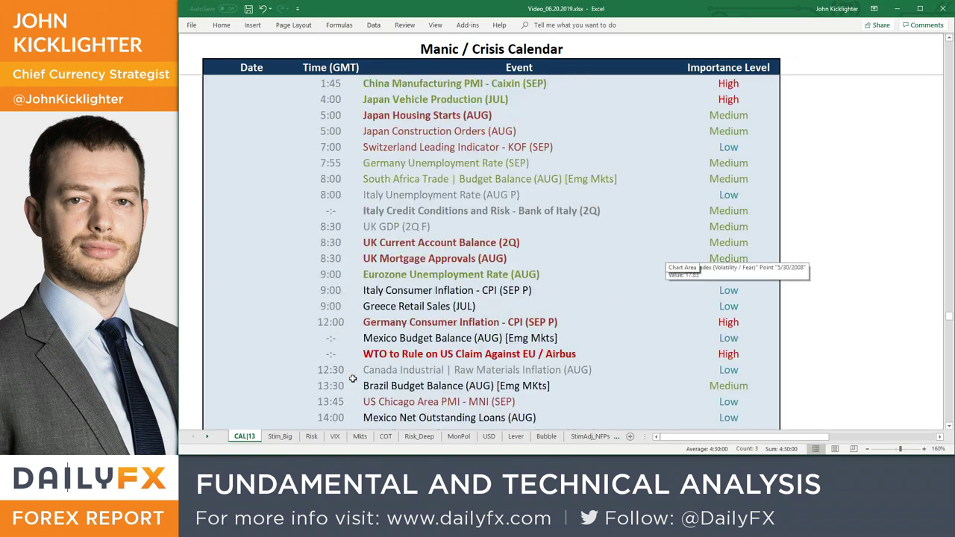
{"action": "left_click_drag", "start_coordinate": [336, 355], "coordinate": [739, 355]}
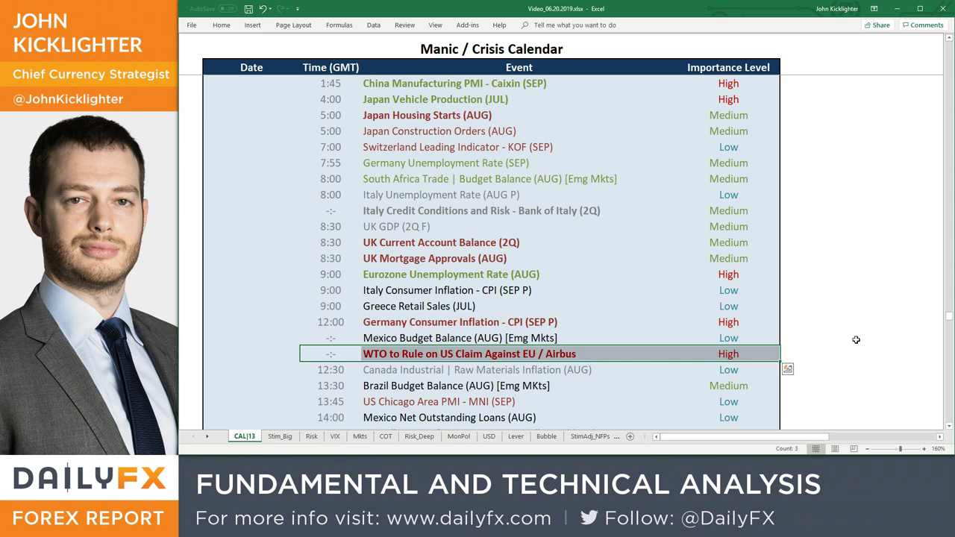
{"action": "key", "text": "alt+Tab"}
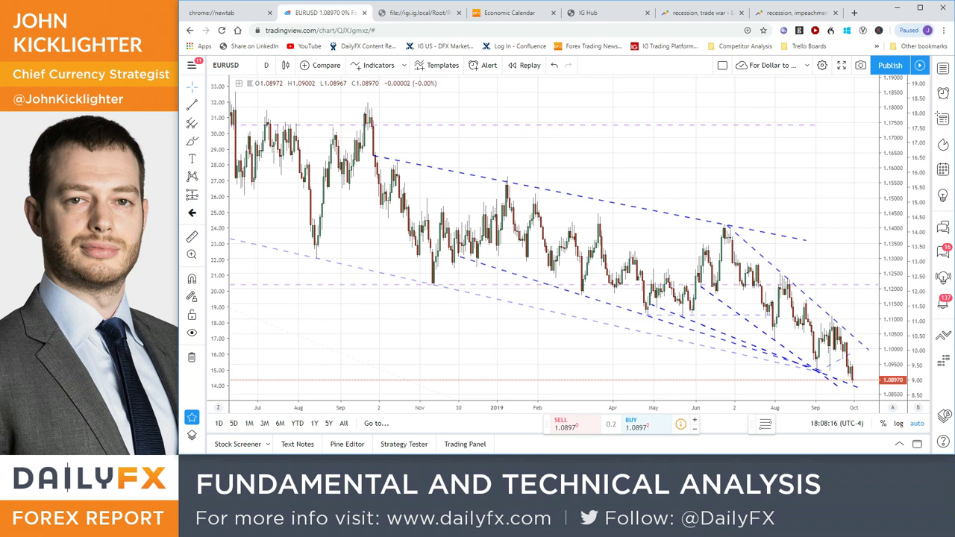
- Expand the EURUSD legend to reveal the VIX, Vol and US10Y-DE10Y spread studies
{"action": "left_click", "coordinate": [239, 84]}
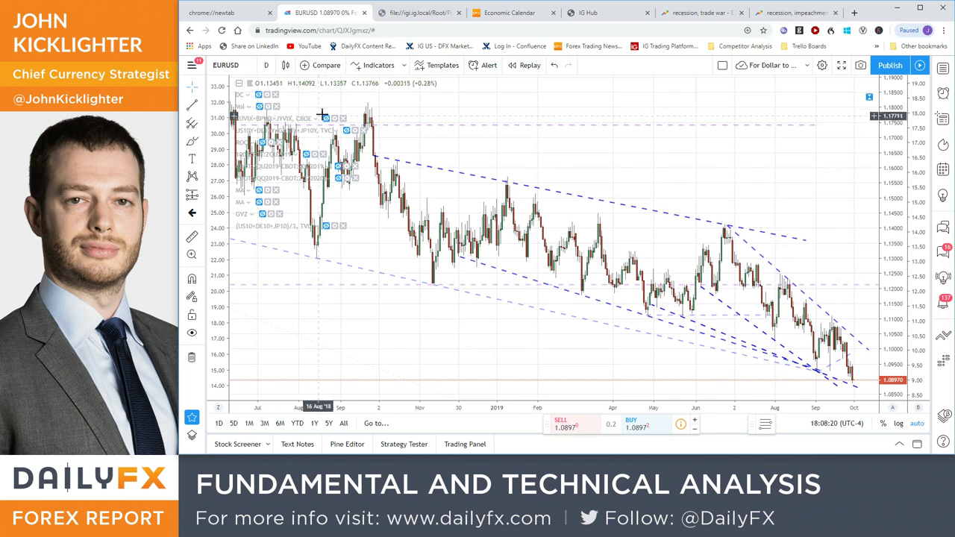
{"action": "mouse_move", "coordinate": [272, 226]}
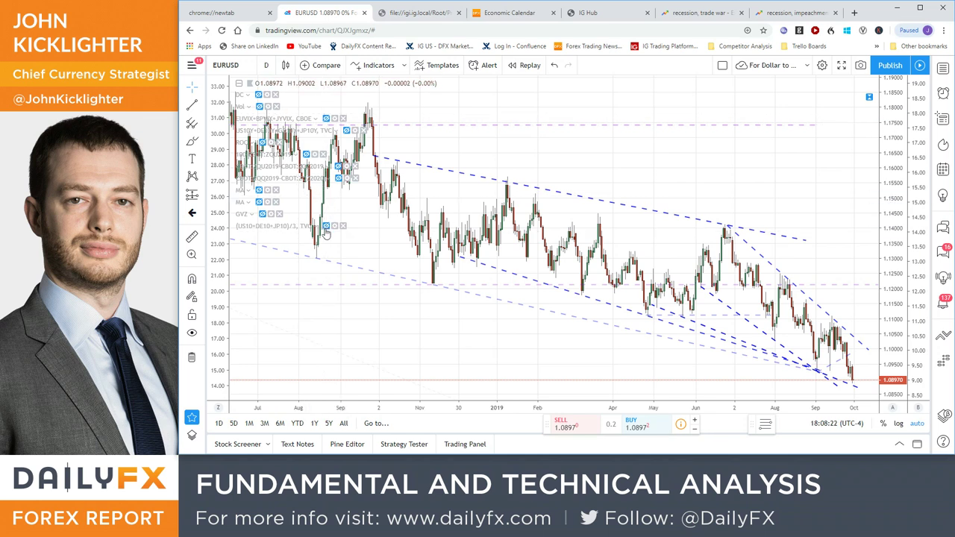
- Show the (US10+DE10+JP10)/3 overlay and change its input symbol to EUVIX
{"action": "left_click", "coordinate": [356, 225]}
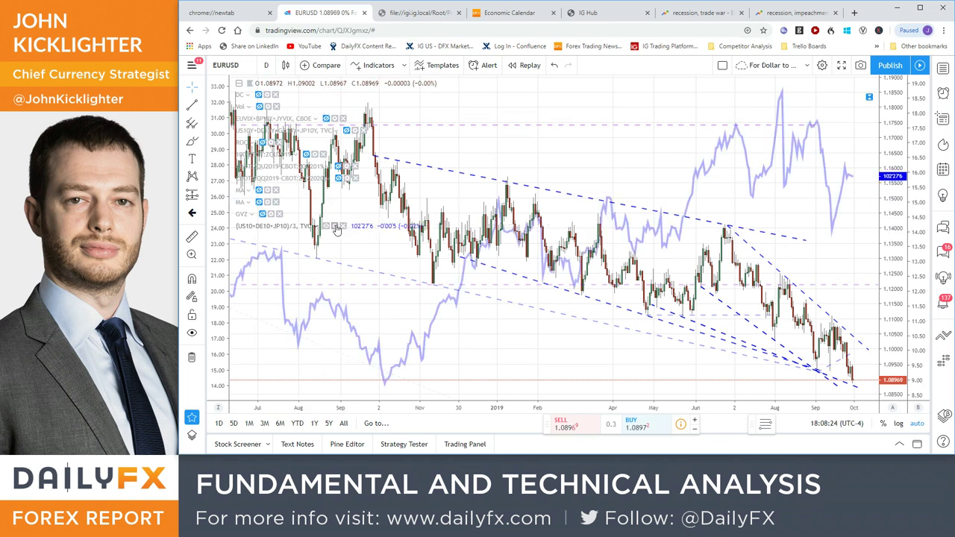
{"action": "double_click", "coordinate": [337, 226]}
{"action": "left_click", "coordinate": [486, 177]}
{"action": "left_click", "coordinate": [551, 212]}
{"action": "type", "text": "EUVIX"}
{"action": "key", "text": "Return"}
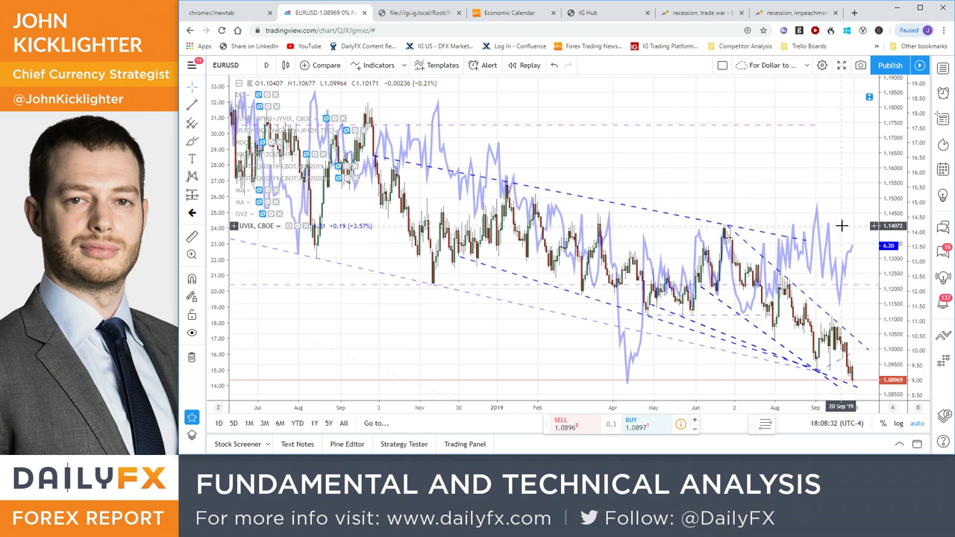
- Hide the EUVIX overlay, collapse the legend, and go to the Excel workbook
{"action": "left_click", "coordinate": [289, 225]}
{"action": "left_click", "coordinate": [241, 85]}
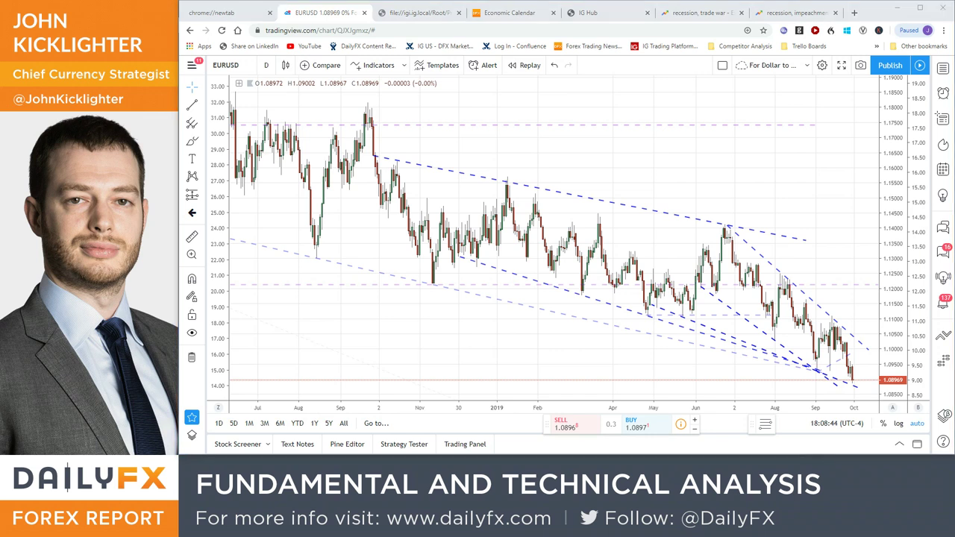
{"action": "key", "text": "alt+Tab"}
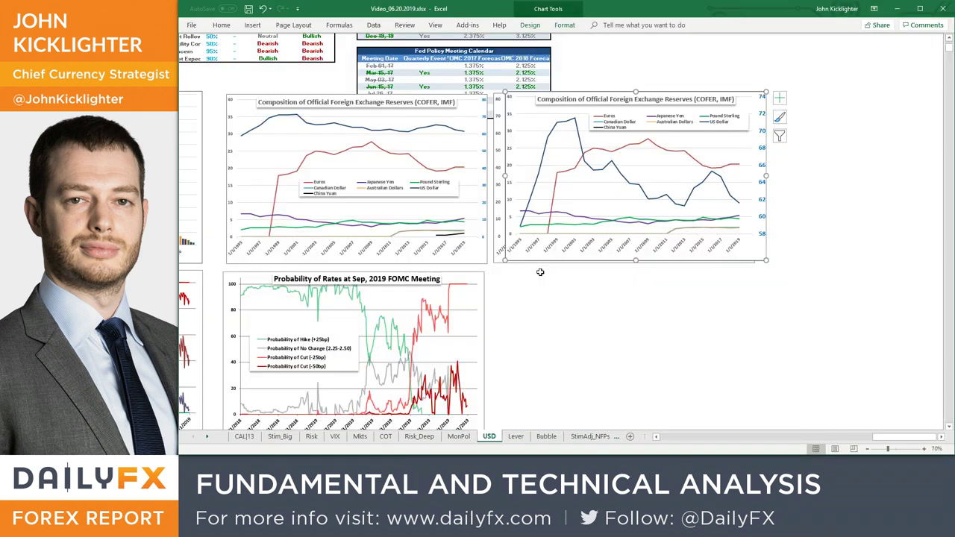
- Scroll the USD sheet up to the COFER reserve-composition charts
{"action": "scroll", "coordinate": [222, 94], "scroll_direction": "up", "scroll_amount": 1}
{"action": "scroll", "coordinate": [222, 95], "scroll_direction": "up", "scroll_amount": 1}
{"action": "scroll", "coordinate": [221, 93], "scroll_direction": "up", "scroll_amount": 1}
{"action": "scroll", "coordinate": [220, 91], "scroll_direction": "up", "scroll_amount": 1}
{"action": "scroll", "coordinate": [220, 91], "scroll_direction": "up", "scroll_amount": 1}
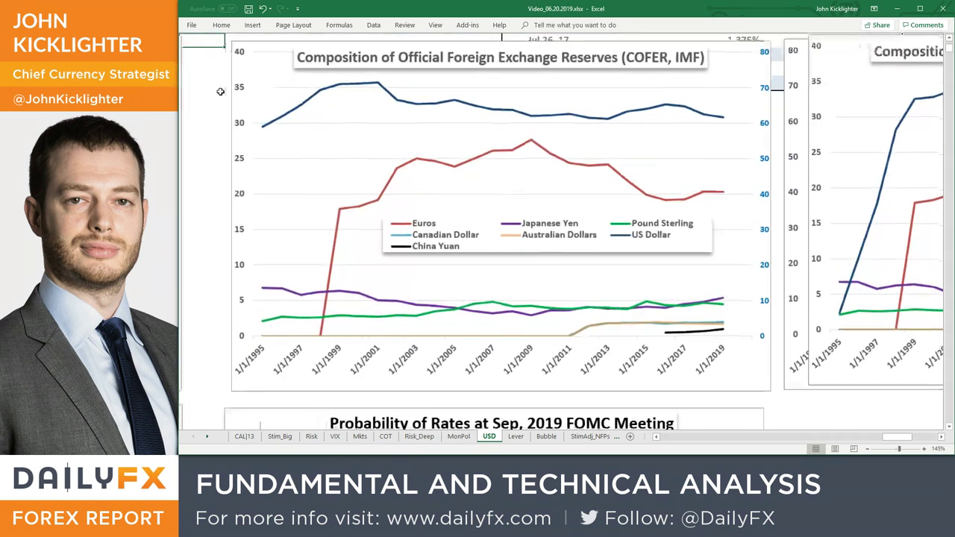
{"action": "scroll", "coordinate": [220, 91], "scroll_direction": "up", "scroll_amount": 1}
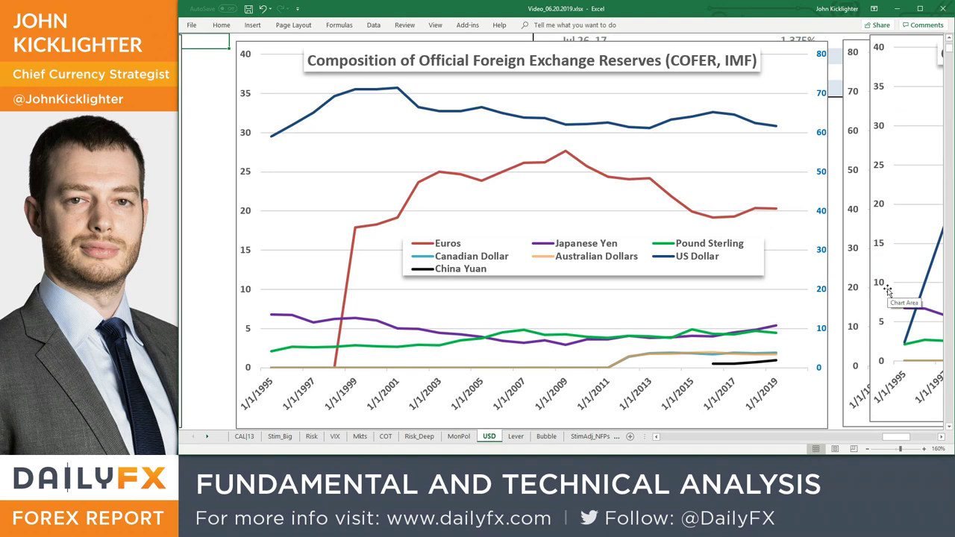
{"action": "left_click_drag", "start_coordinate": [895, 438], "coordinate": [919, 440]}
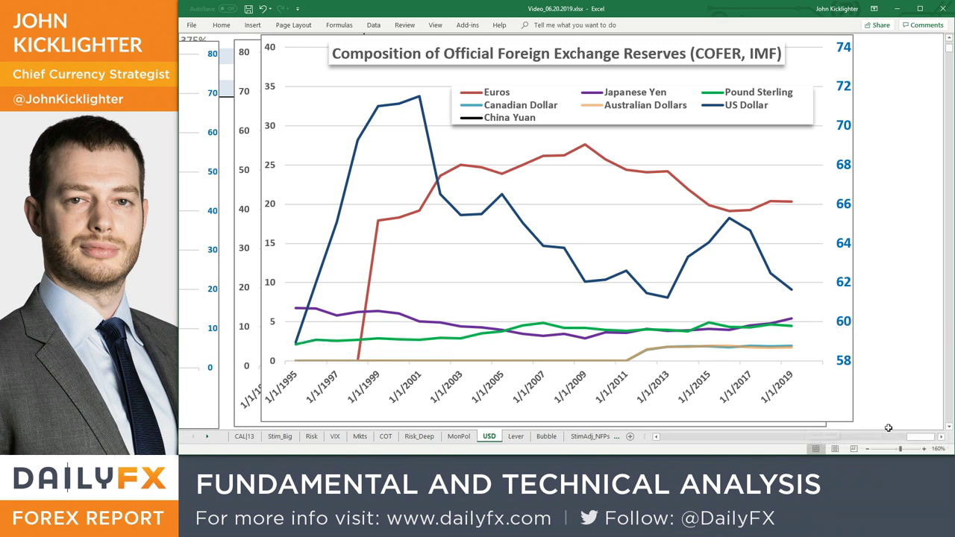
{"action": "left_click_drag", "start_coordinate": [911, 438], "coordinate": [888, 444]}
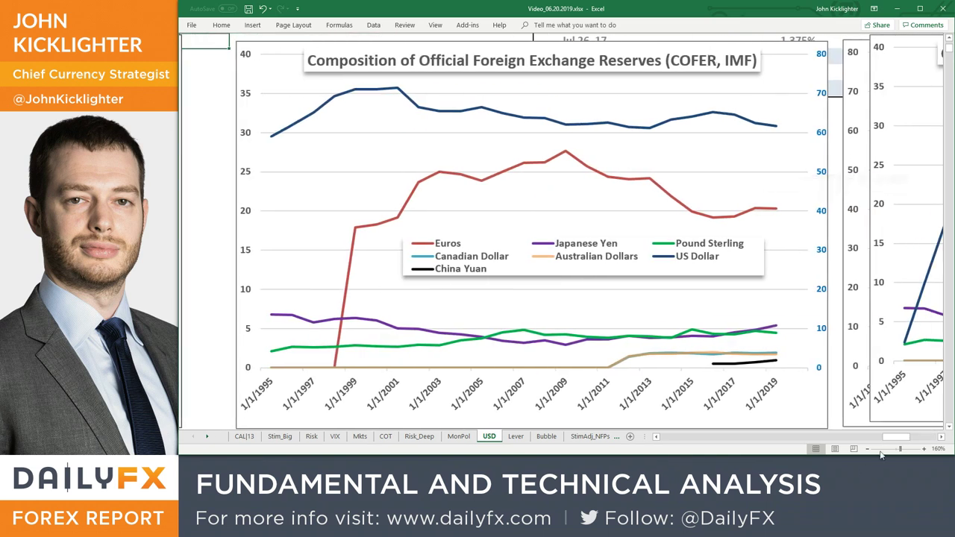
{"action": "left_click_drag", "start_coordinate": [887, 444], "coordinate": [923, 439]}
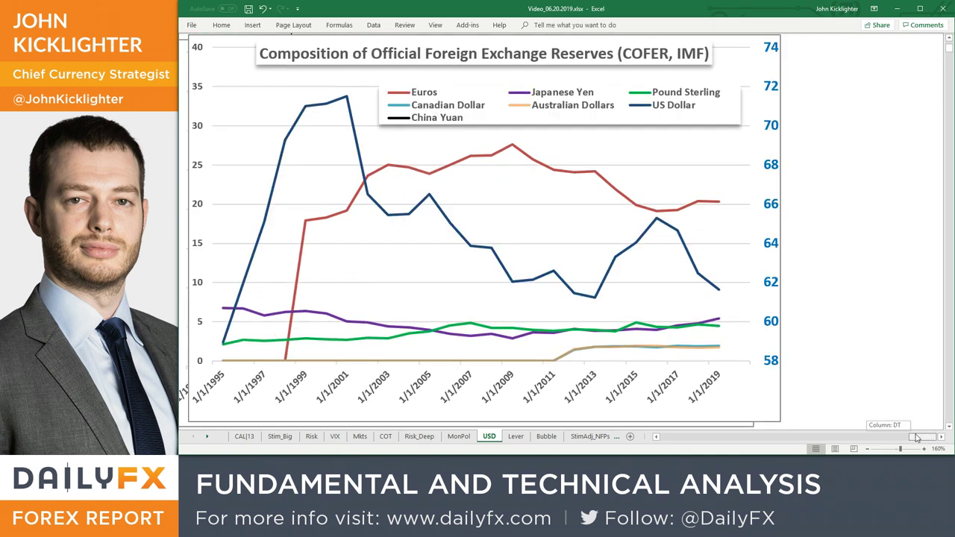
- Move the top chart aside and place the separate US Dollar axis COFER chart over the first
{"action": "mouse_move", "coordinate": [246, 44]}
{"action": "left_mouse_down"}
{"action": "mouse_move", "coordinate": [405, 91]}
{"action": "mouse_move", "coordinate": [796, 42]}
{"action": "left_mouse_up"}
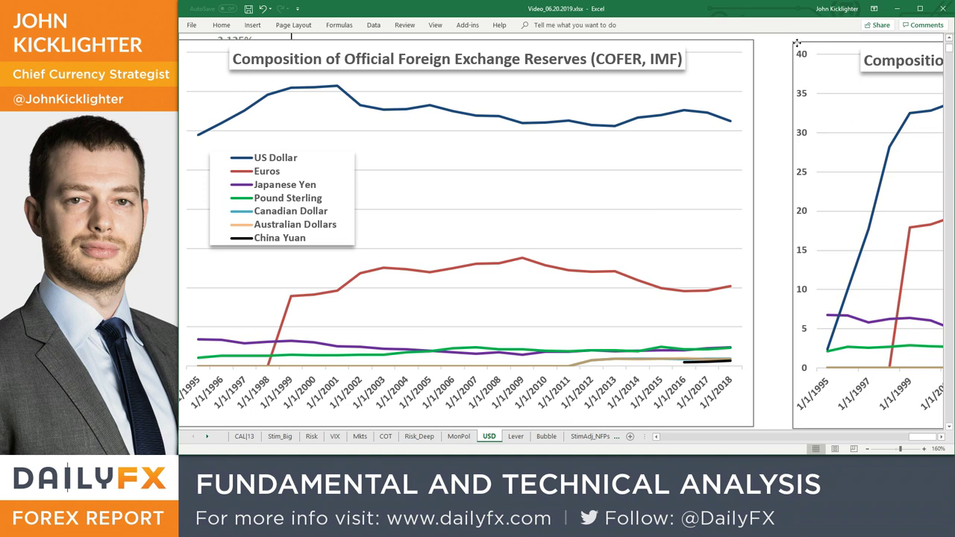
{"action": "left_click_drag", "start_coordinate": [797, 43], "coordinate": [186, 165]}
{"action": "scroll", "coordinate": [888, 412], "scroll_direction": "down", "scroll_amount": 1}
{"action": "scroll", "coordinate": [888, 412], "scroll_direction": "down", "scroll_amount": 1}
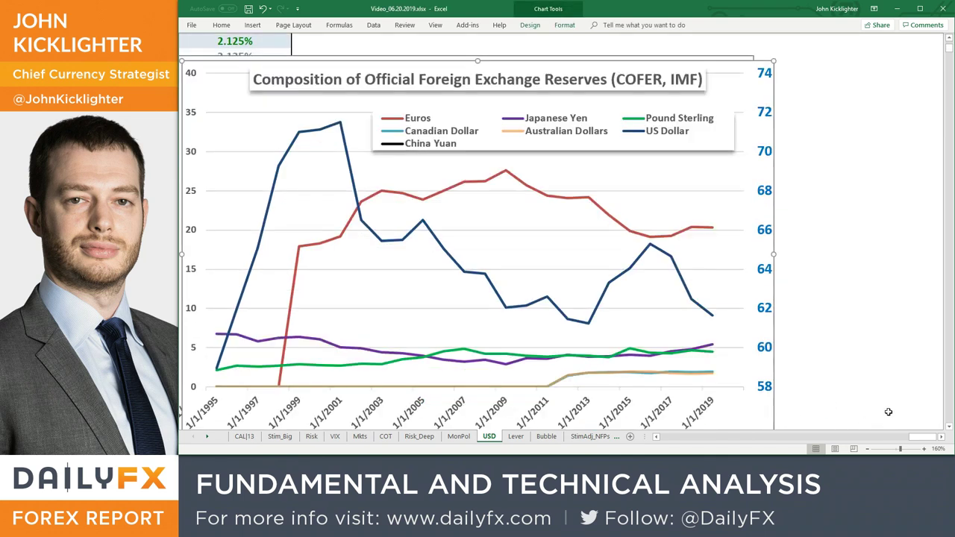
- Bring the full COFER chart and its title into view, then return to EURUSD
{"action": "mouse_move", "coordinate": [922, 438]}
{"action": "left_mouse_down"}
{"action": "mouse_move", "coordinate": [914, 440]}
{"action": "mouse_move", "coordinate": [941, 439]}
{"action": "left_mouse_up"}
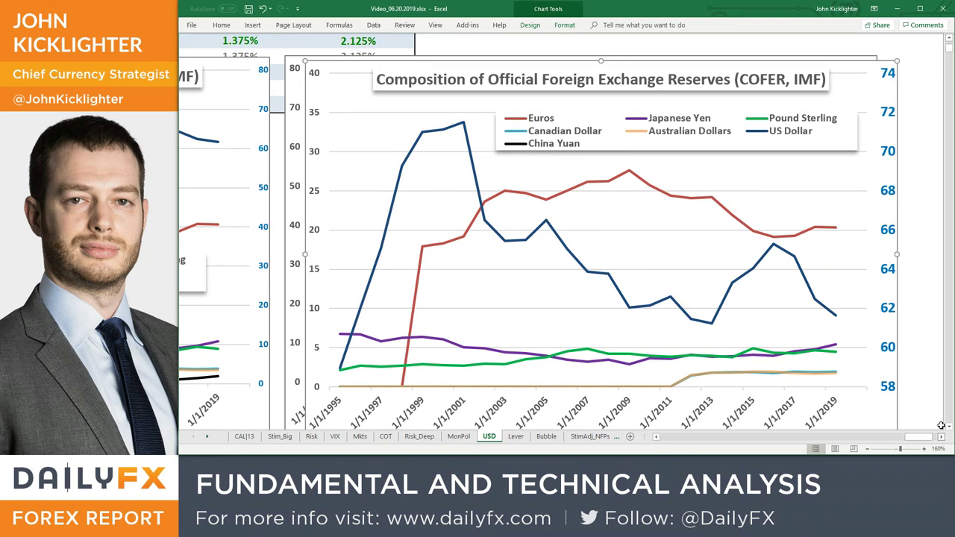
{"action": "scroll", "coordinate": [925, 403], "scroll_direction": "down", "scroll_amount": 1}
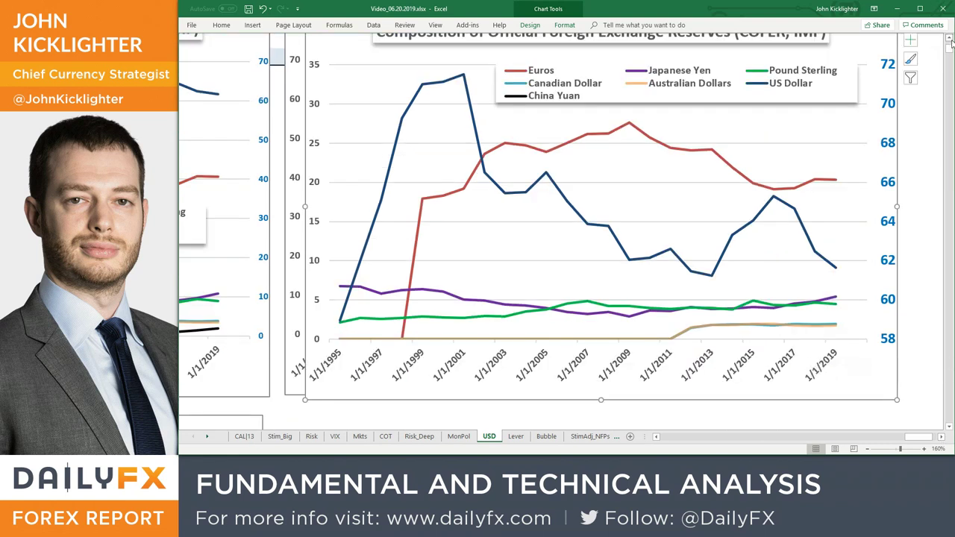
{"action": "left_click", "coordinate": [949, 37]}
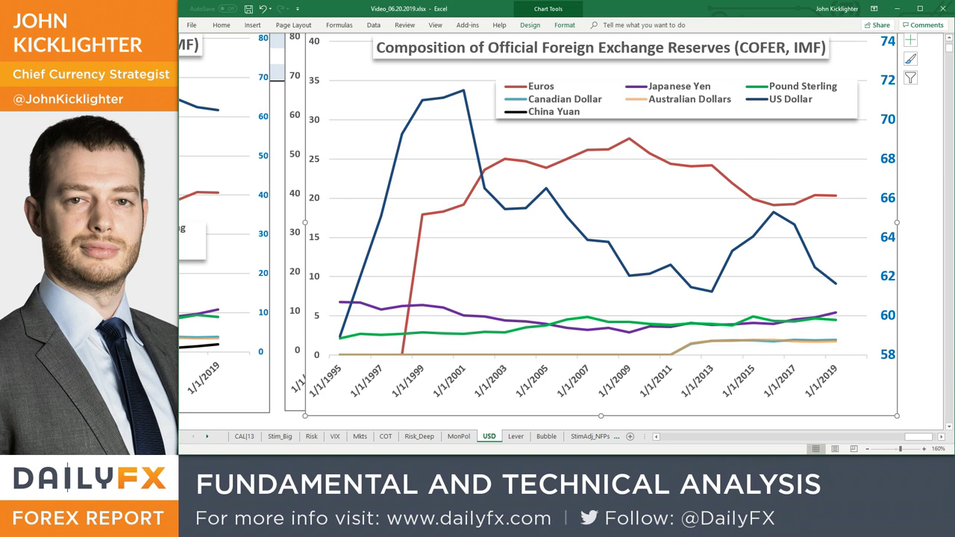
{"action": "key", "text": "alt+Tab"}
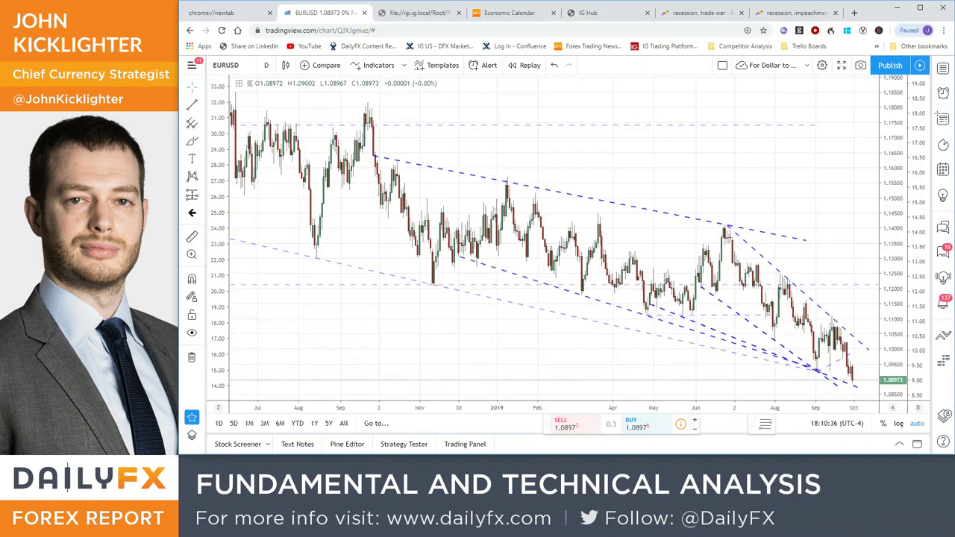
- Load gold XAUUSD on monthly candles to review its history back to 1992
{"action": "type", "text": "XAUUSD"}
{"action": "key", "text": "Return"}
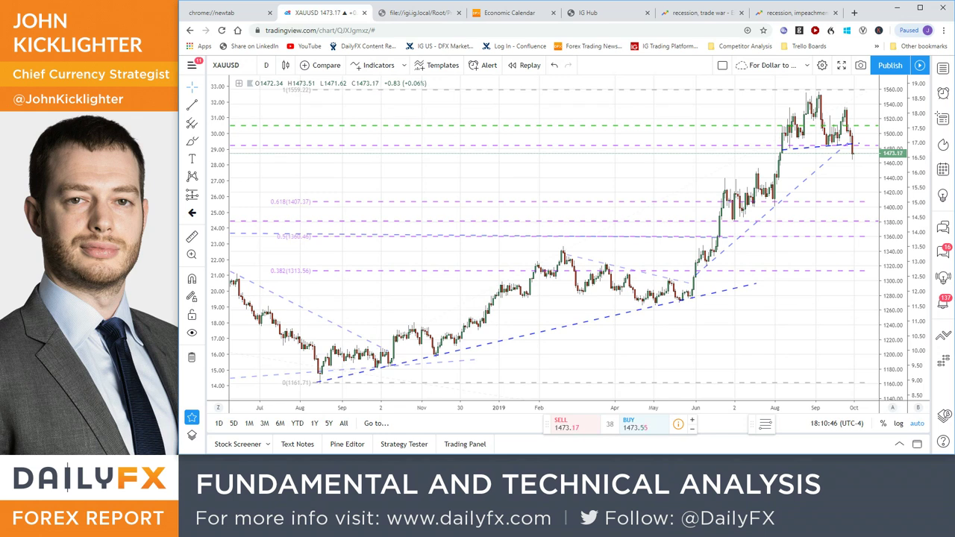
{"action": "type", "text": "1M"}
{"action": "key", "text": "Return"}
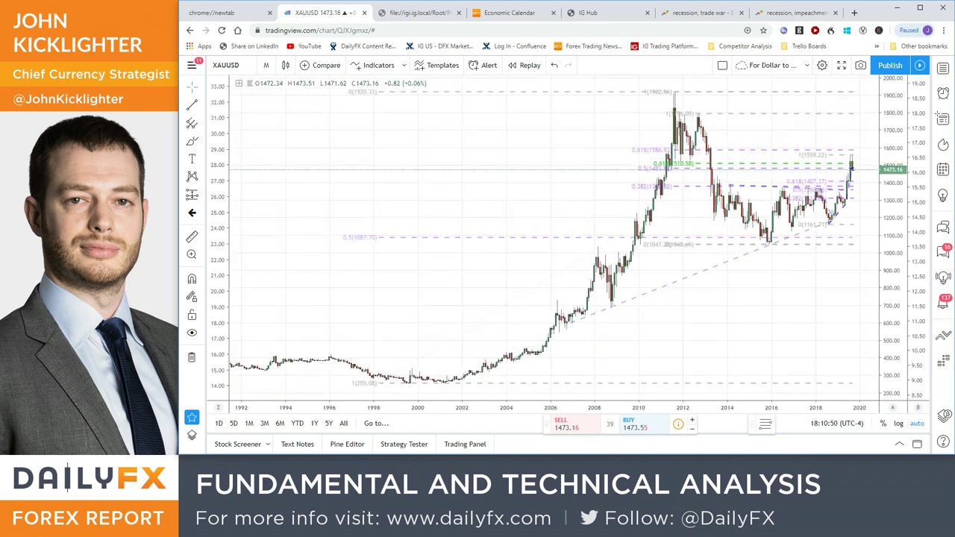
{"action": "key", "text": "alt+Tab"}
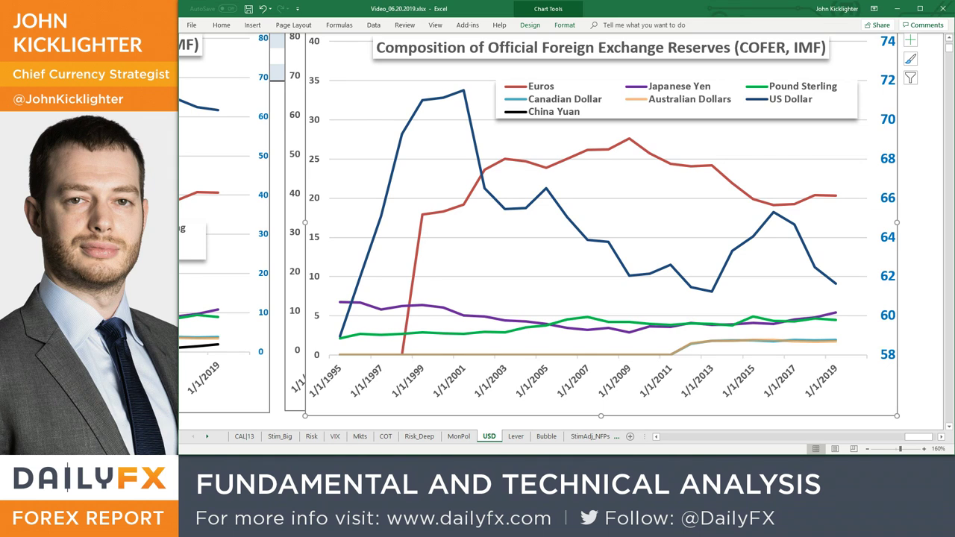
{"action": "key", "text": "alt+Tab"}
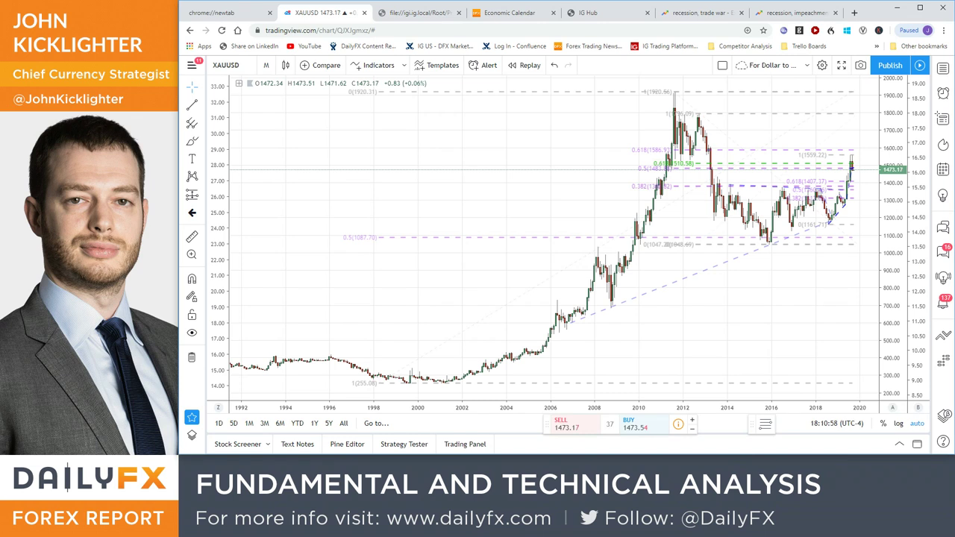
- Return gold to daily candles and enter the (XAUUSD+XAUEUR+XAUGBP+XAUJPY)/4 basket symbol
{"action": "type", "text": "1d"}
{"action": "key", "text": "Return"}
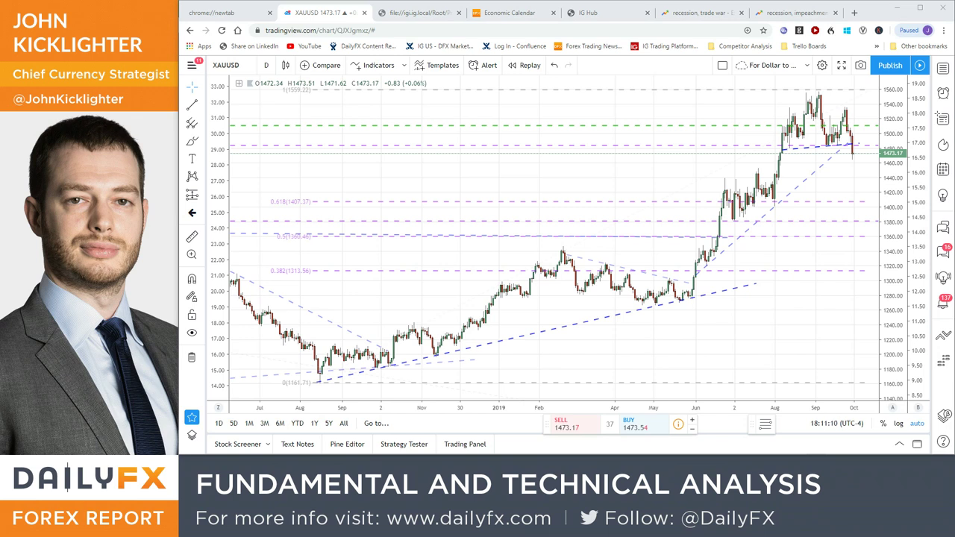
{"action": "left_click", "coordinate": [224, 65]}
{"action": "type", "text": "(XAUUSD+XAUEUR+XAUGBP+XAUJPY/100)/4"}
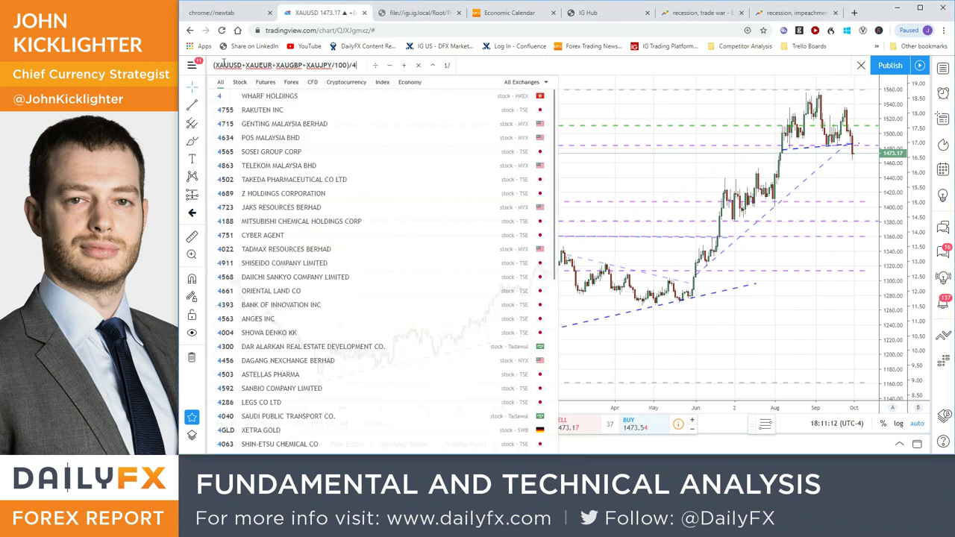
- Load the (XAUUSD+XAUEUR+XAUGBP+XAUJPY)/4 gold basket chart, then return to the plain XAUUSD chart
{"action": "key", "text": "Return"}
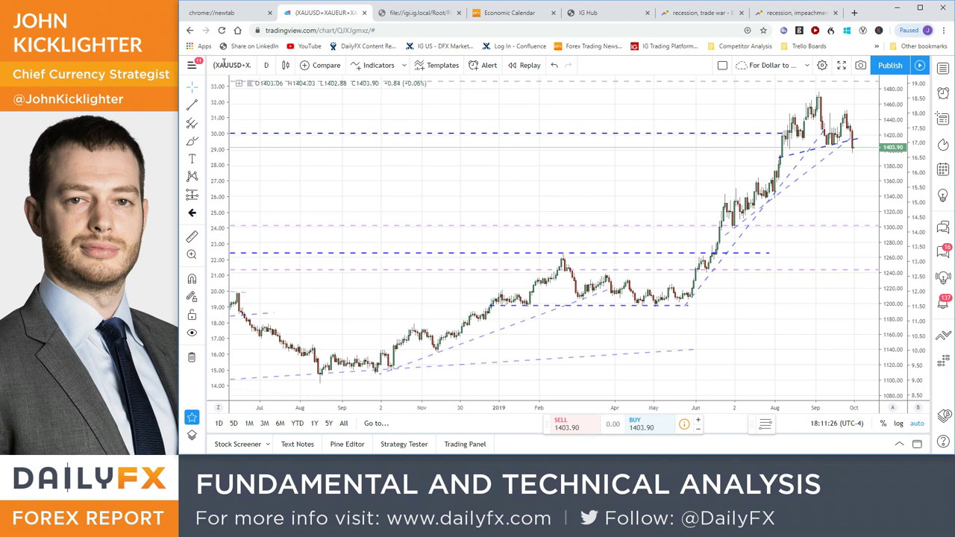
{"action": "left_click", "coordinate": [231, 65]}
{"action": "type", "text": "XAUUSD"}
{"action": "key", "text": "Return"}
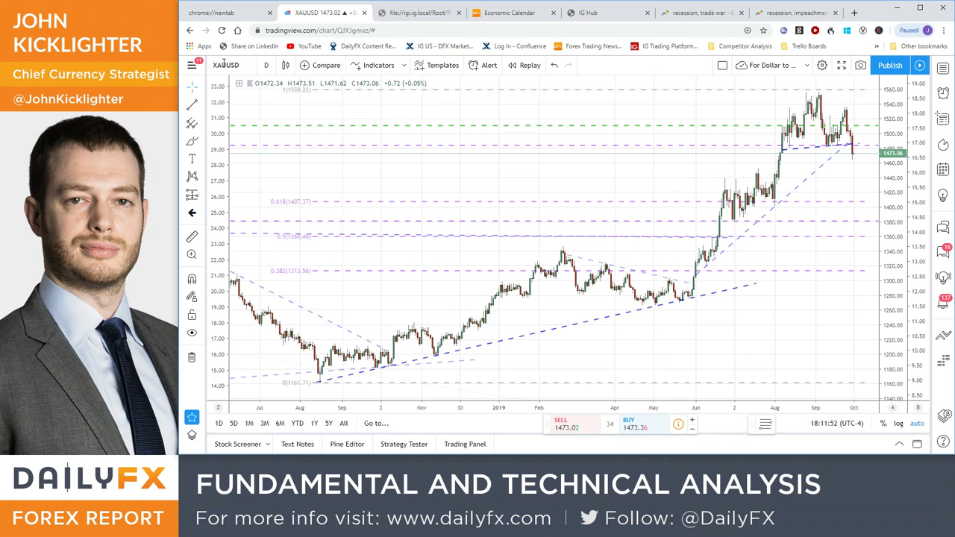
{"action": "key", "text": "alt+Tab"}
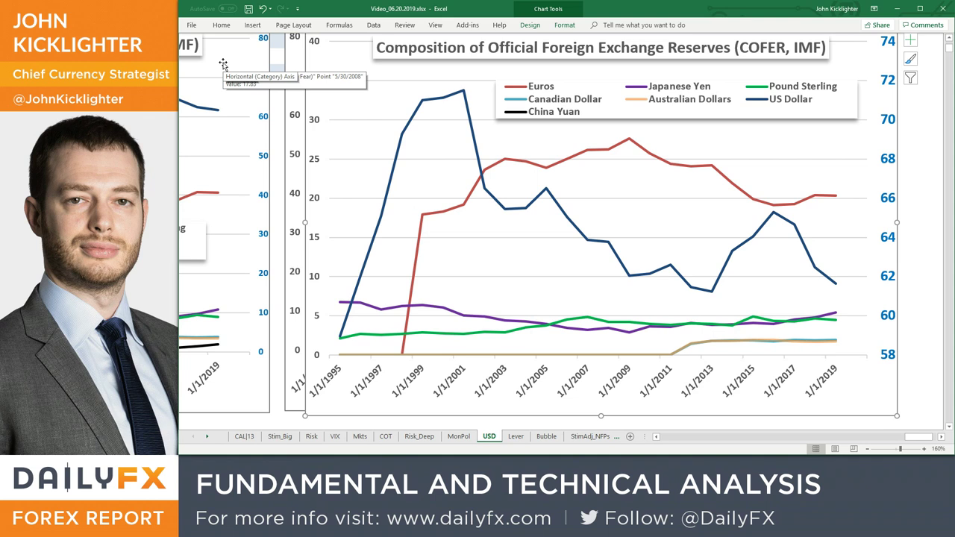
{"action": "key", "text": "alt+Tab"}
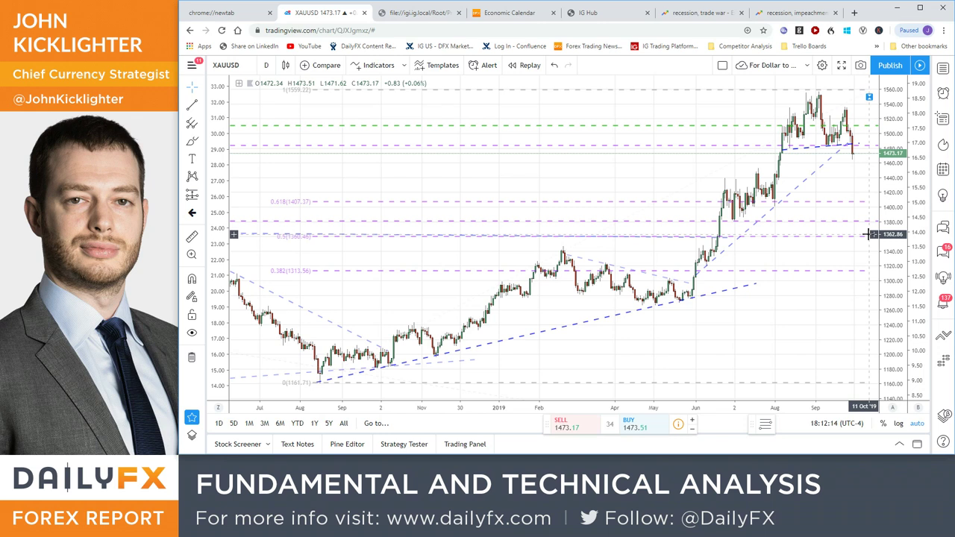
{"action": "scroll", "coordinate": [789, 266], "scroll_direction": "down", "scroll_amount": 2}
{"action": "scroll", "coordinate": [788, 266], "scroll_direction": "down", "scroll_amount": 2}
{"action": "scroll", "coordinate": [789, 266], "scroll_direction": "down", "scroll_amount": 2}
{"action": "scroll", "coordinate": [788, 266], "scroll_direction": "down", "scroll_amount": 2}
{"action": "scroll", "coordinate": [789, 266], "scroll_direction": "down", "scroll_amount": 2}
{"action": "scroll", "coordinate": [789, 266], "scroll_direction": "down", "scroll_amount": 2}
{"action": "scroll", "coordinate": [788, 266], "scroll_direction": "down", "scroll_amount": 2}
{"action": "scroll", "coordinate": [788, 267], "scroll_direction": "up", "scroll_amount": 2}
{"action": "scroll", "coordinate": [789, 266], "scroll_direction": "up", "scroll_amount": 2}
{"action": "scroll", "coordinate": [788, 266], "scroll_direction": "up", "scroll_amount": 2}
{"action": "scroll", "coordinate": [789, 266], "scroll_direction": "up", "scroll_amount": 2}
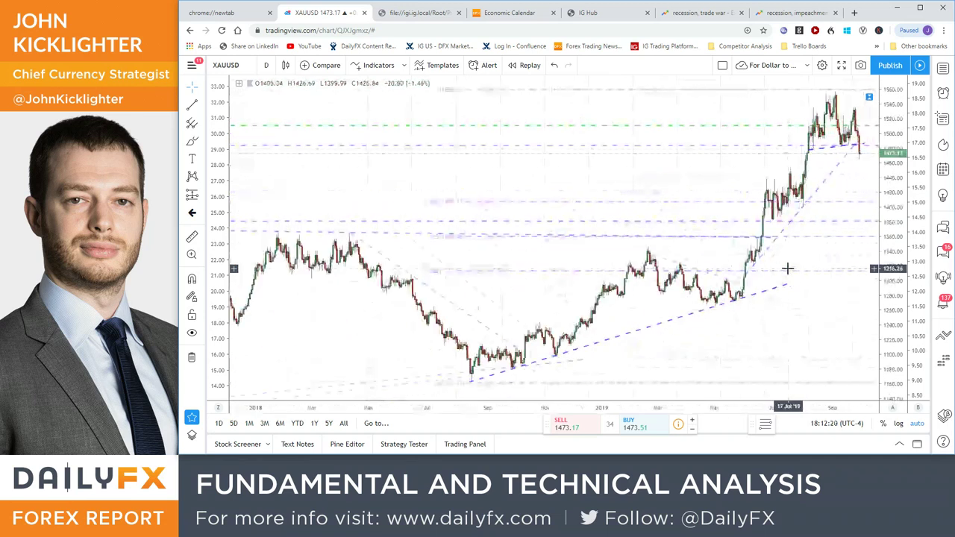
{"action": "scroll", "coordinate": [812, 239], "scroll_direction": "up", "scroll_amount": 1}
{"action": "scroll", "coordinate": [814, 241], "scroll_direction": "up", "scroll_amount": 1}
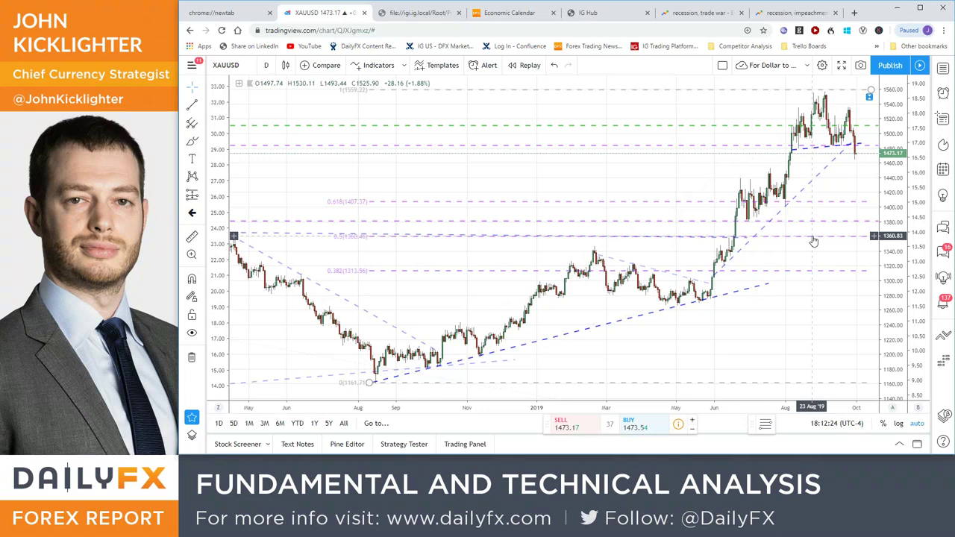
{"action": "scroll", "coordinate": [814, 241], "scroll_direction": "up", "scroll_amount": 1}
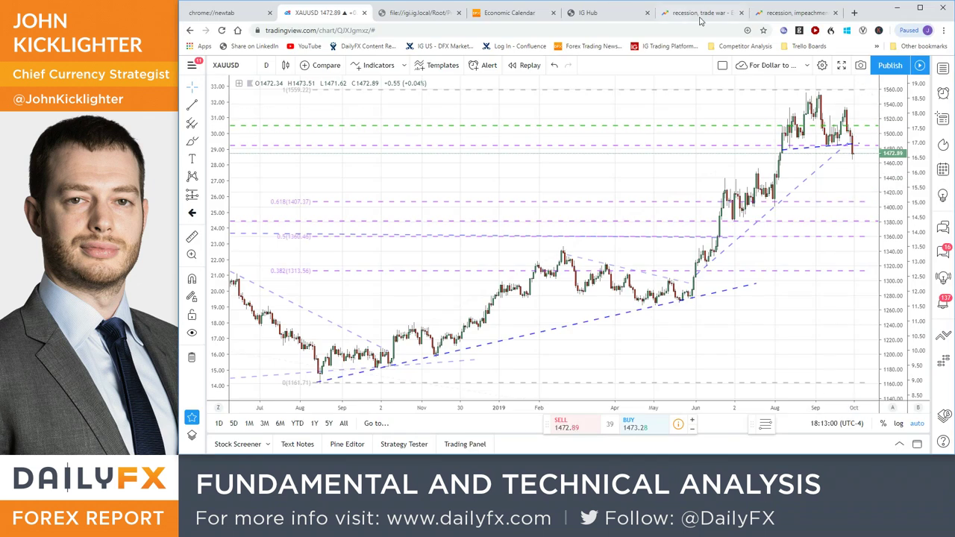
{"action": "key", "text": "ctrl+Tab"}
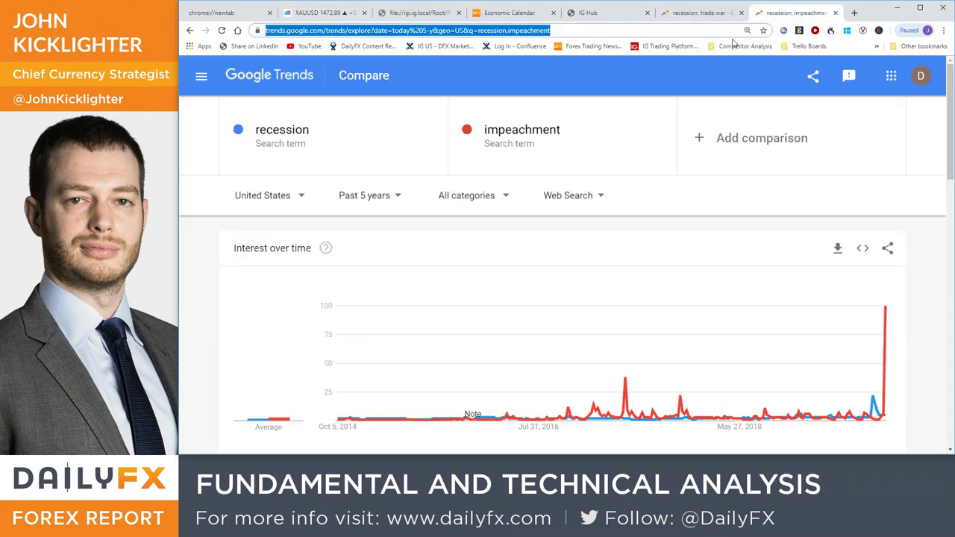
{"action": "left_click", "coordinate": [700, 11]}
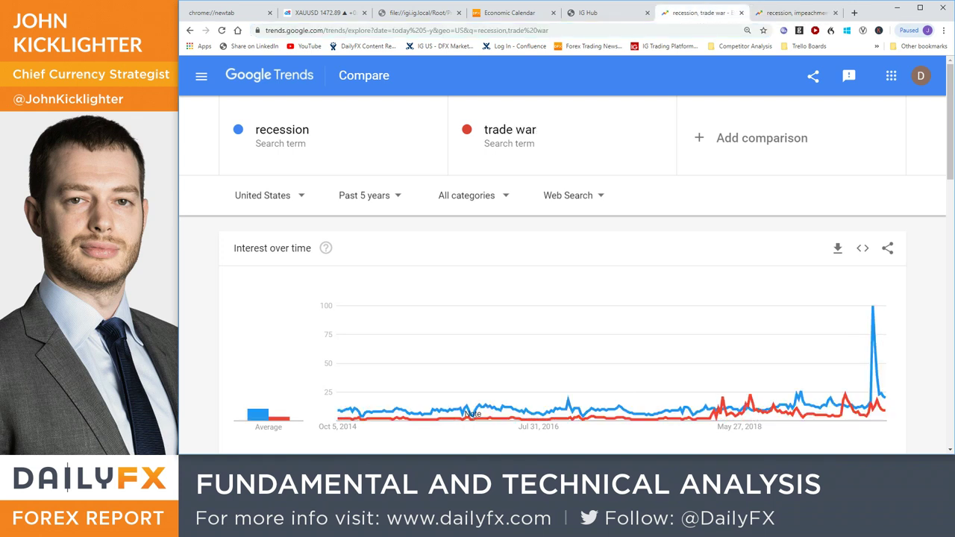
{"action": "left_click", "coordinate": [321, 13]}
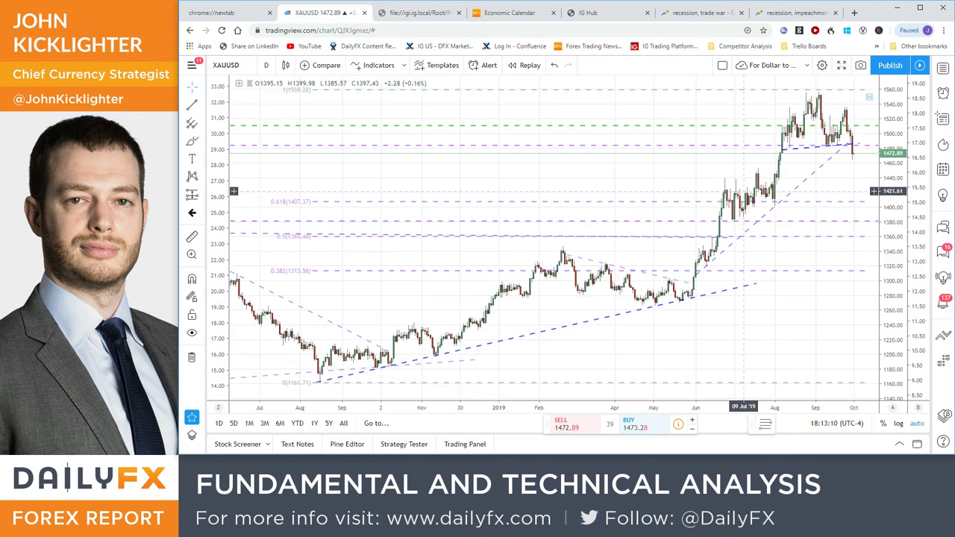
- Chart the US10Y-US02Y yield spread, then replace it with the US10Y-US03MY spread
{"action": "type", "text": "U"}
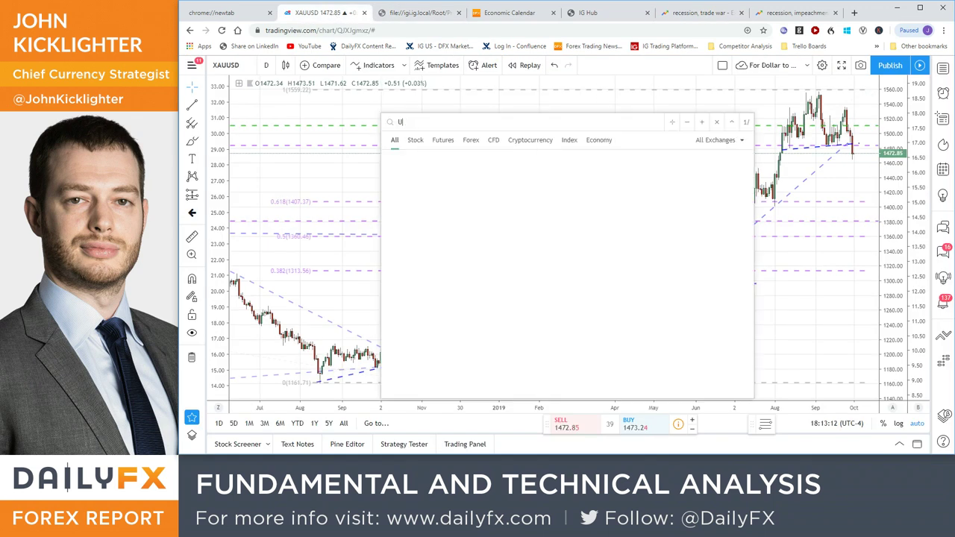
{"action": "type", "text": "S10Y-"}
{"action": "type", "text": "US02"}
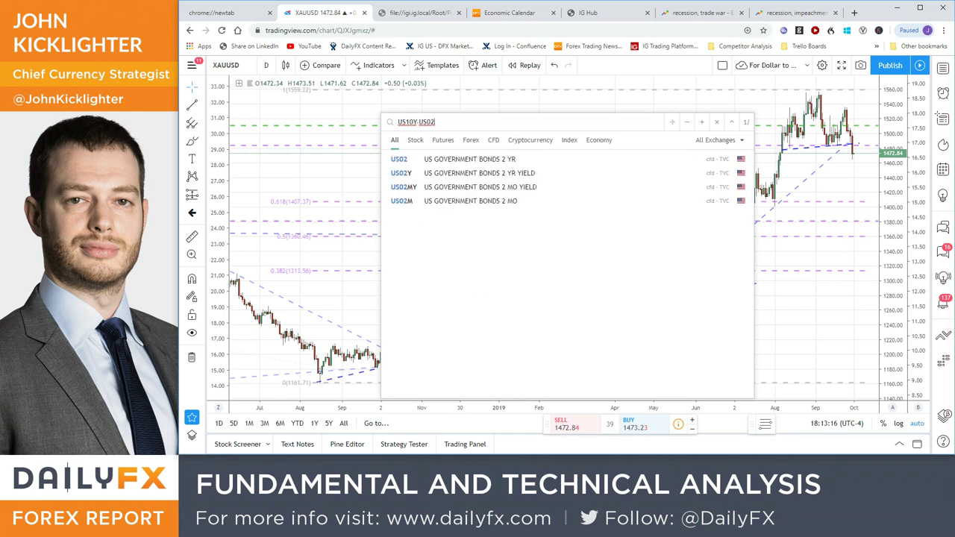
{"action": "type", "text": "Y"}
{"action": "key", "text": "Return"}
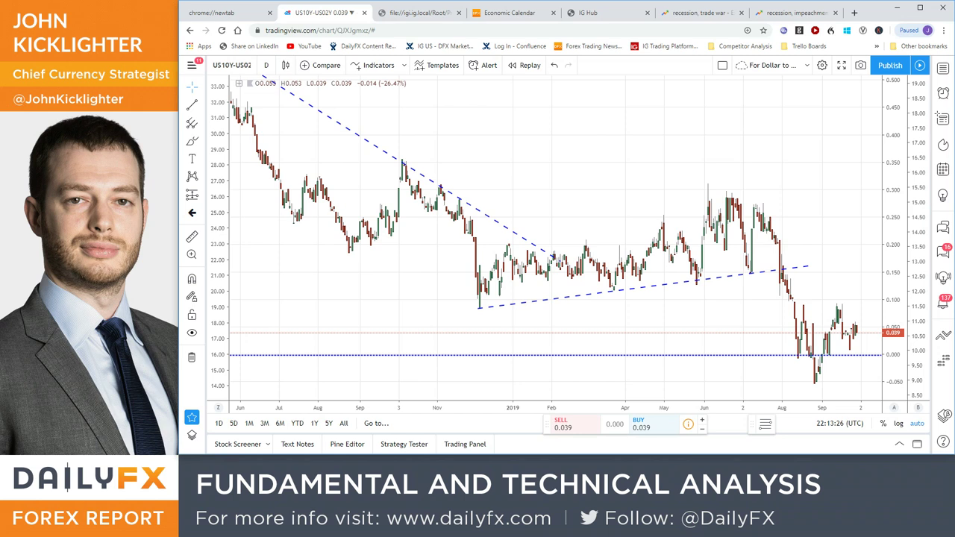
{"action": "type", "text": "US10Y-"}
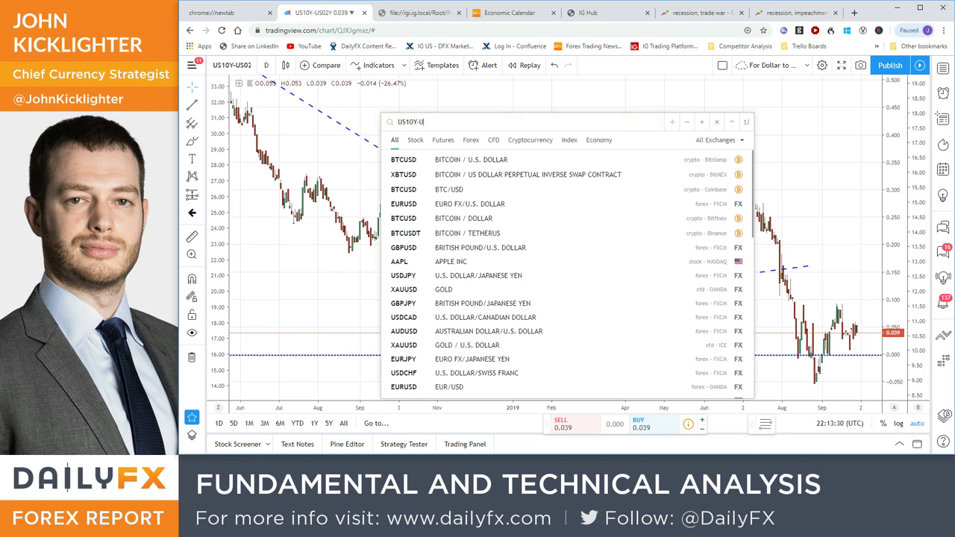
{"action": "type", "text": "US03MY"}
{"action": "key", "text": "Return"}
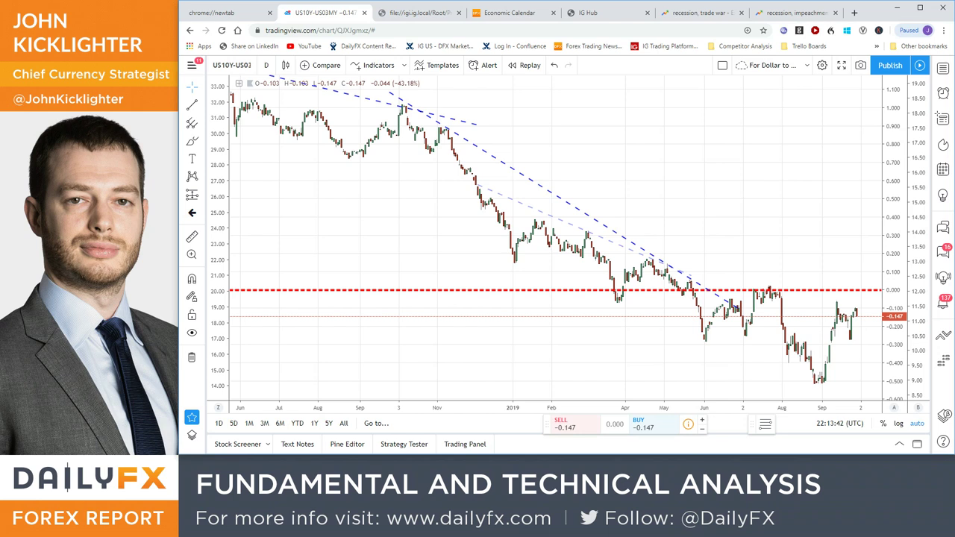
- Load the SPX, ACWI, EEM and finally HYG charts in turn, then begin searching SGX
{"action": "type", "text": "SPX"}
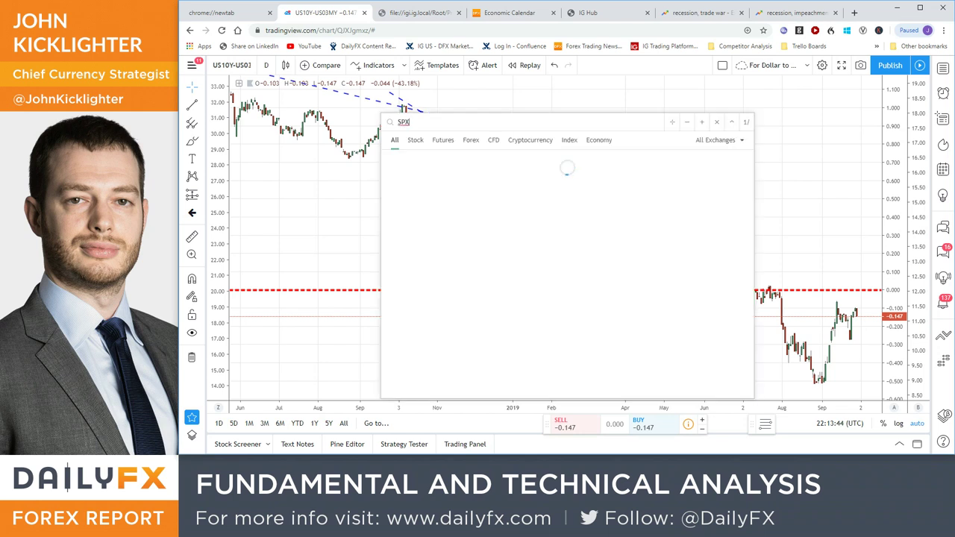
{"action": "key", "text": "Return"}
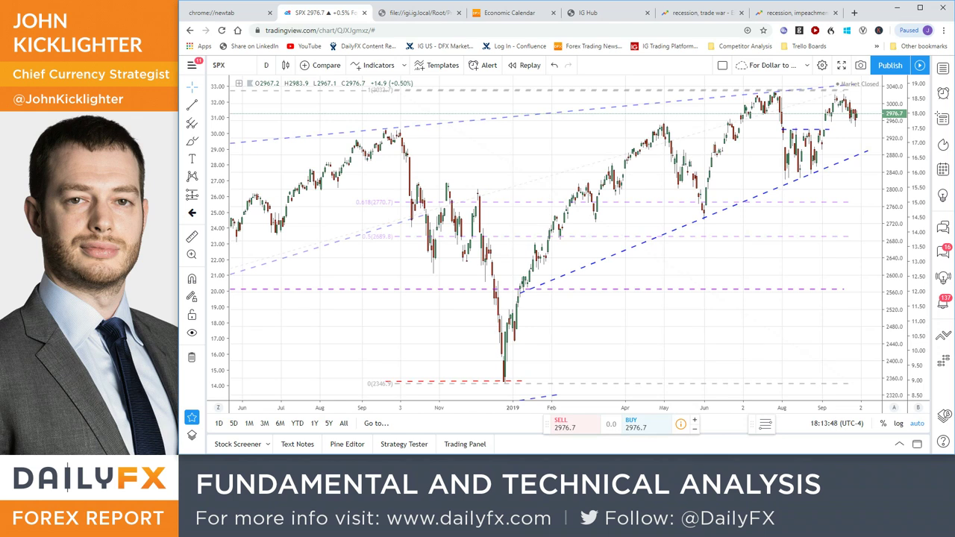
{"action": "type", "text": "ACWI"}
{"action": "key", "text": "Return"}
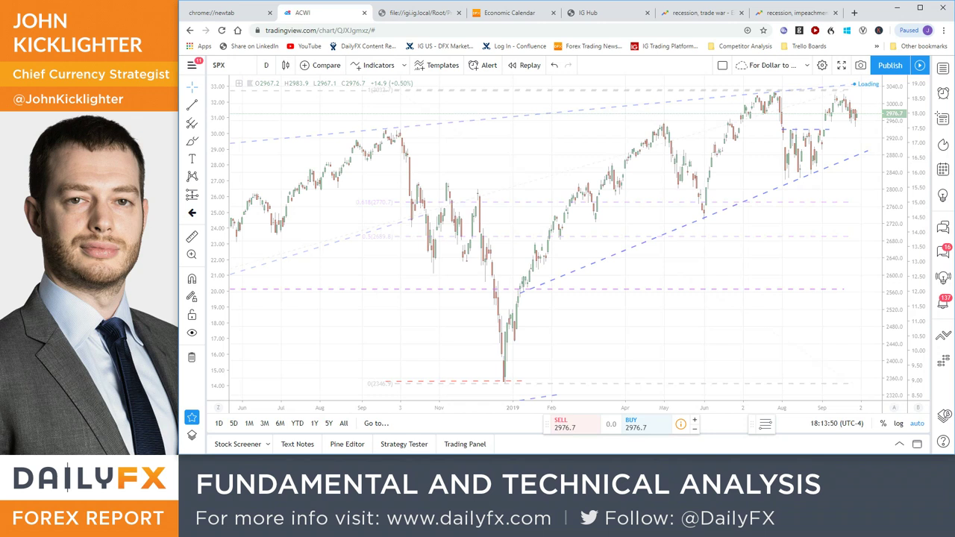
{"action": "type", "text": "EEM"}
{"action": "key", "text": "Return"}
{"action": "type", "text": "HYG"}
{"action": "key", "text": "Return"}
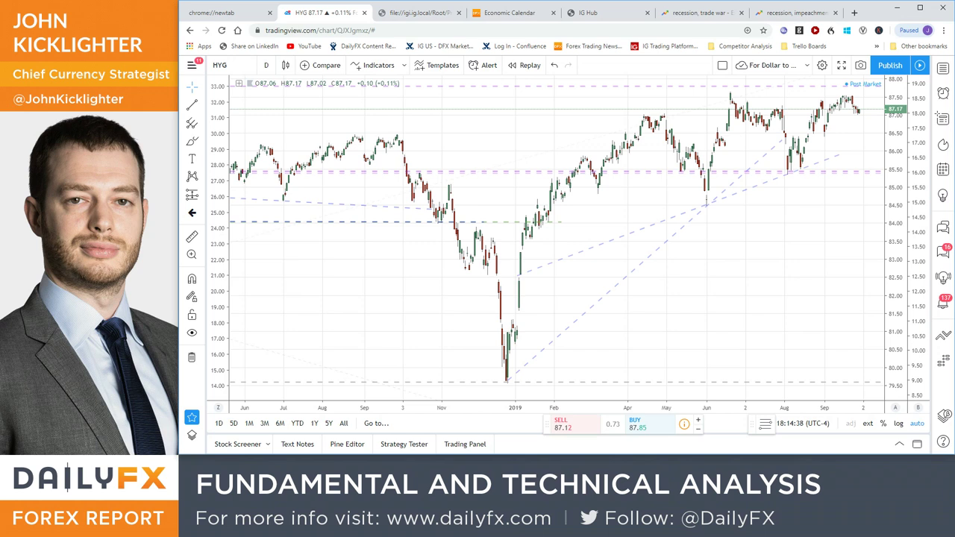
{"action": "type", "text": "SG"}
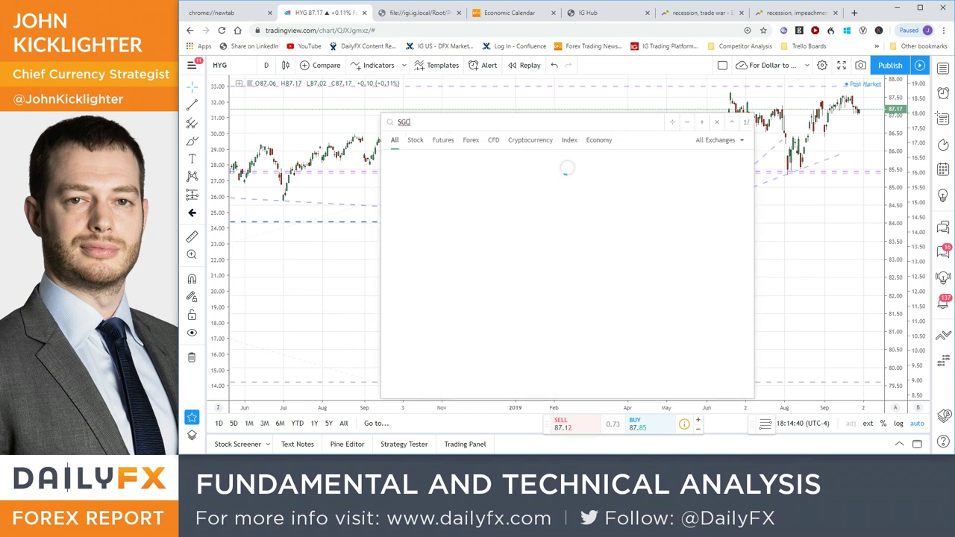
{"action": "type", "text": "X"}
- Confirm the search to load the Shanghai Composite (SHCOMP) daily chart
{"action": "key", "text": "Return"}
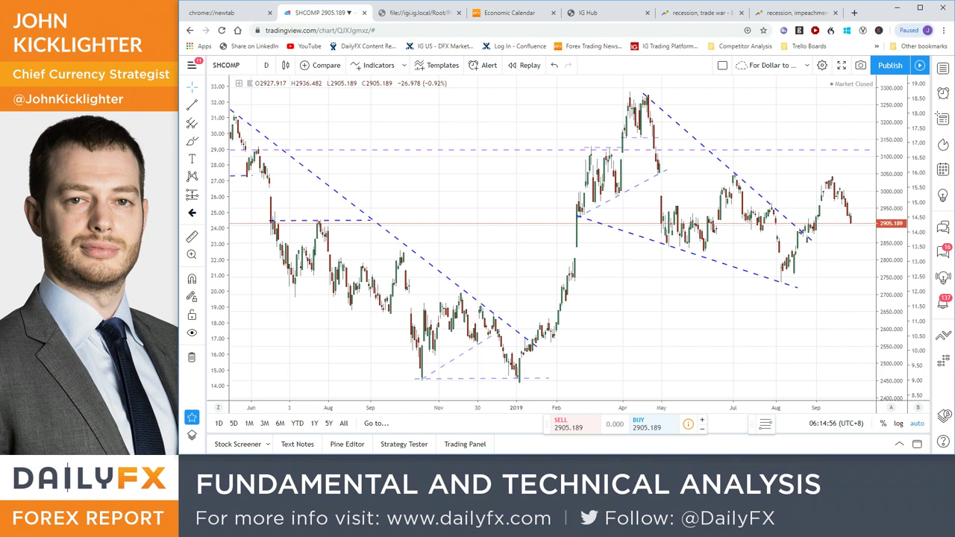
- Open Excel's CAL|13 sheet and highlight the 1:45 China Manufacturing PMI and 1:00 China Composite PMI rows
{"action": "key", "text": "alt+Tab"}
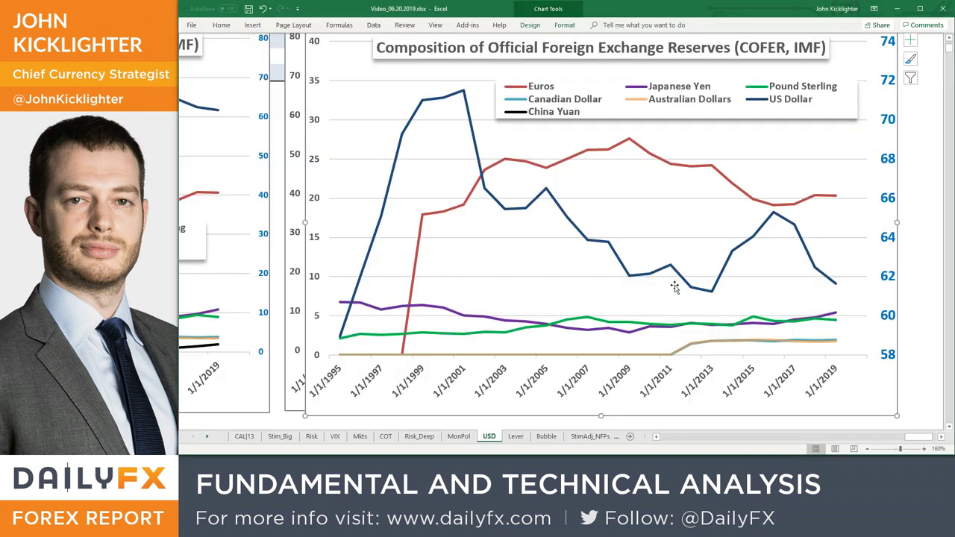
{"action": "left_click", "coordinate": [245, 435]}
{"action": "scroll", "coordinate": [483, 350], "scroll_direction": "up", "scroll_amount": 3}
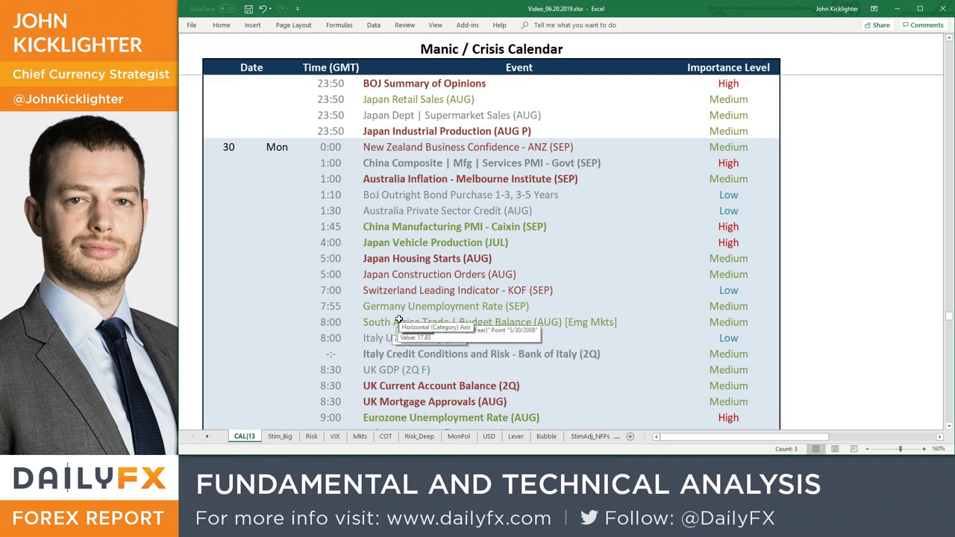
{"action": "scroll", "coordinate": [484, 351], "scroll_direction": "up", "scroll_amount": 2}
{"action": "scroll", "coordinate": [750, 349], "scroll_direction": "down", "scroll_amount": 1}
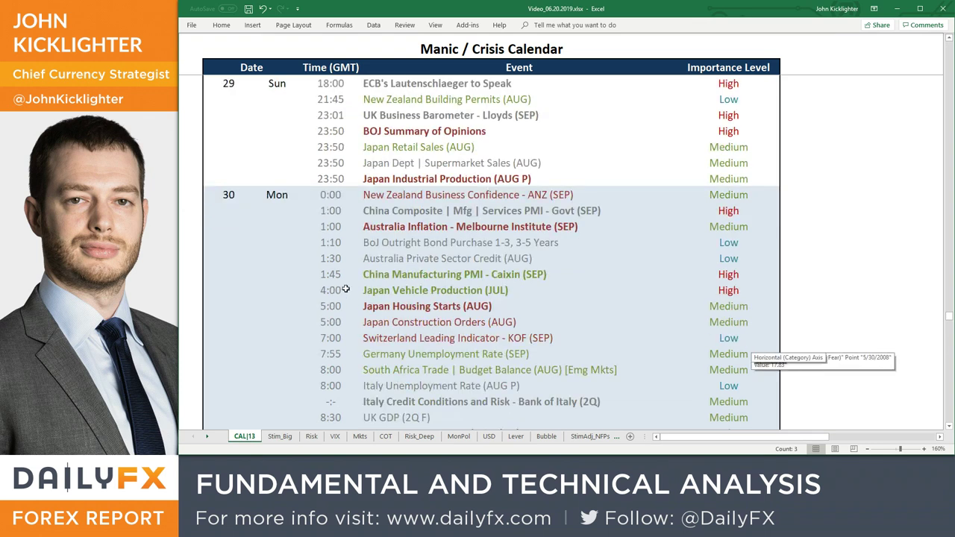
{"action": "left_click_drag", "start_coordinate": [336, 273], "coordinate": [685, 276]}
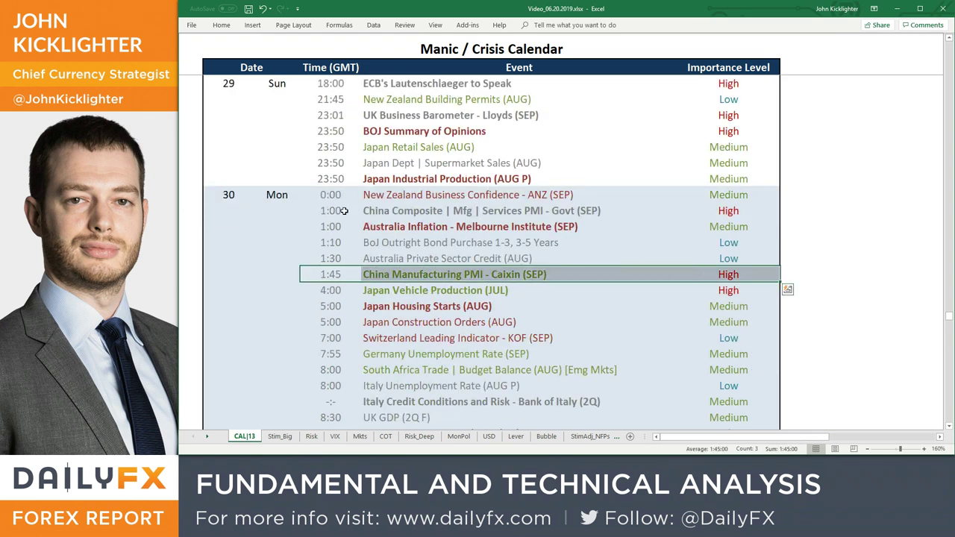
{"action": "left_click_drag", "start_coordinate": [344, 210], "coordinate": [681, 212]}
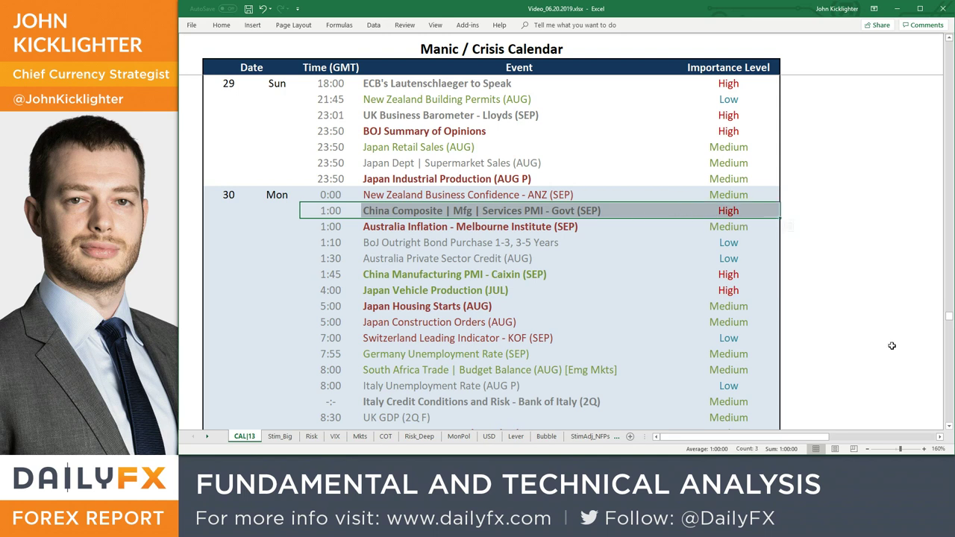
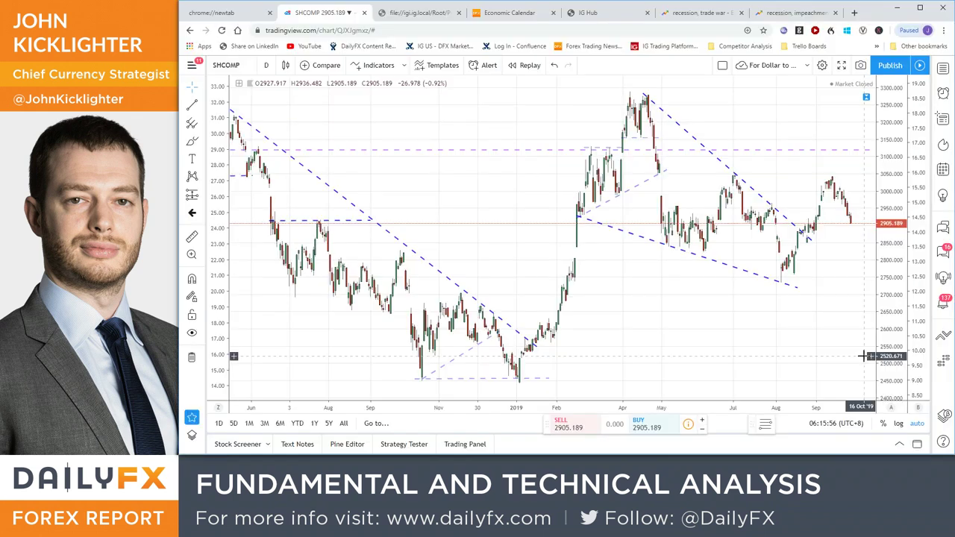
- Switch the chart symbol to USDCNH, then to AUDUSD
{"action": "type", "text": "USDCNH"}
{"action": "key", "text": "Return"}
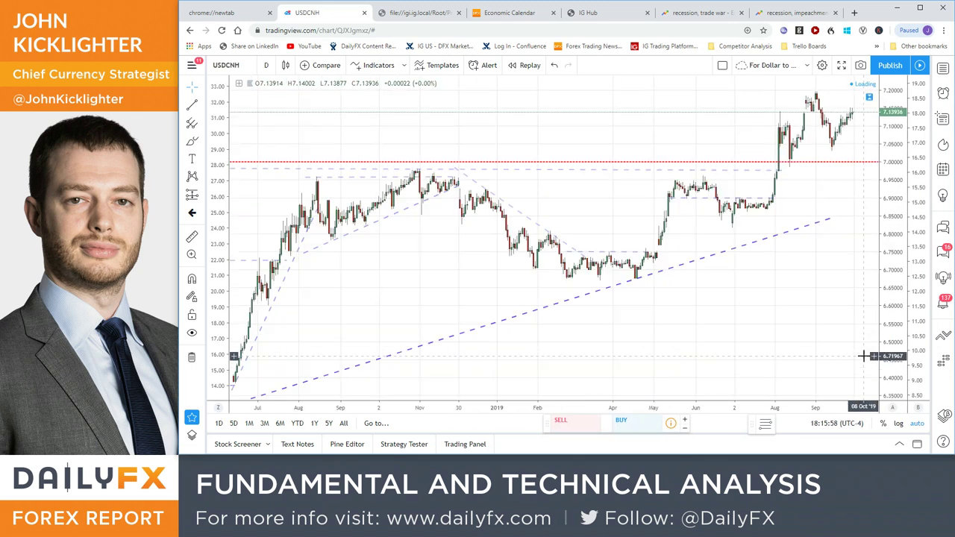
{"action": "type", "text": "AUDUSD"}
{"action": "key", "text": "Return"}
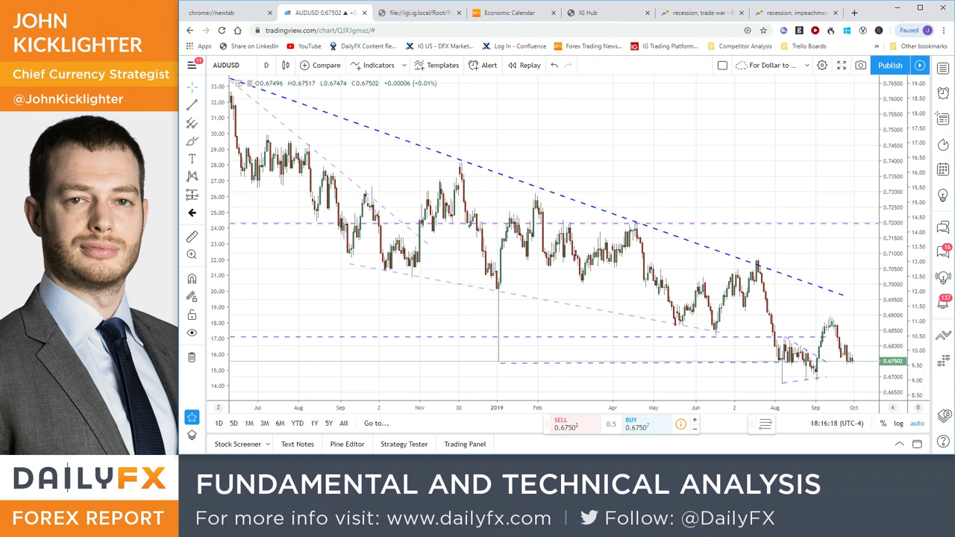
- Switch the chart to USDJPY, then JPN225, and bring up the Excel calendar
{"action": "type", "text": "USDJPY"}
{"action": "key", "text": "Return"}
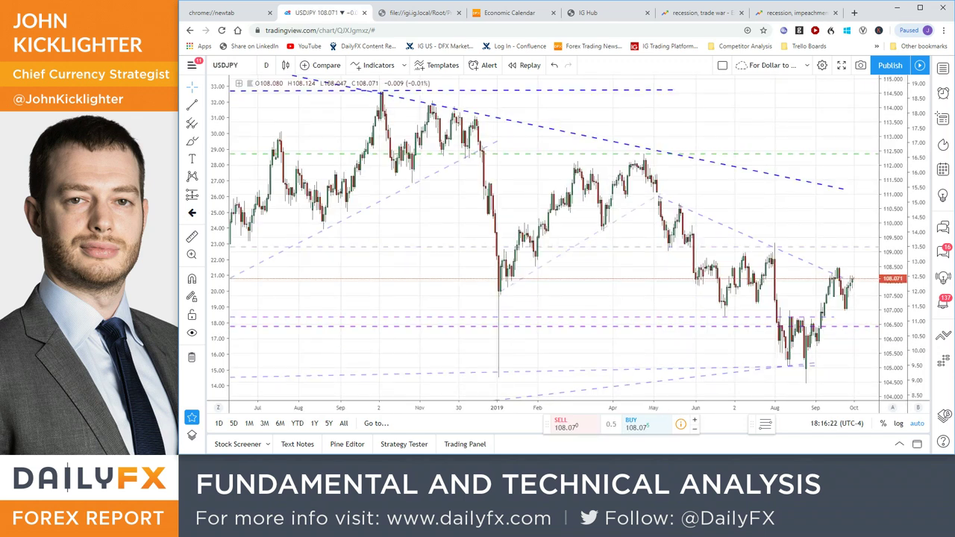
{"action": "type", "text": "JPN225"}
{"action": "key", "text": "Return"}
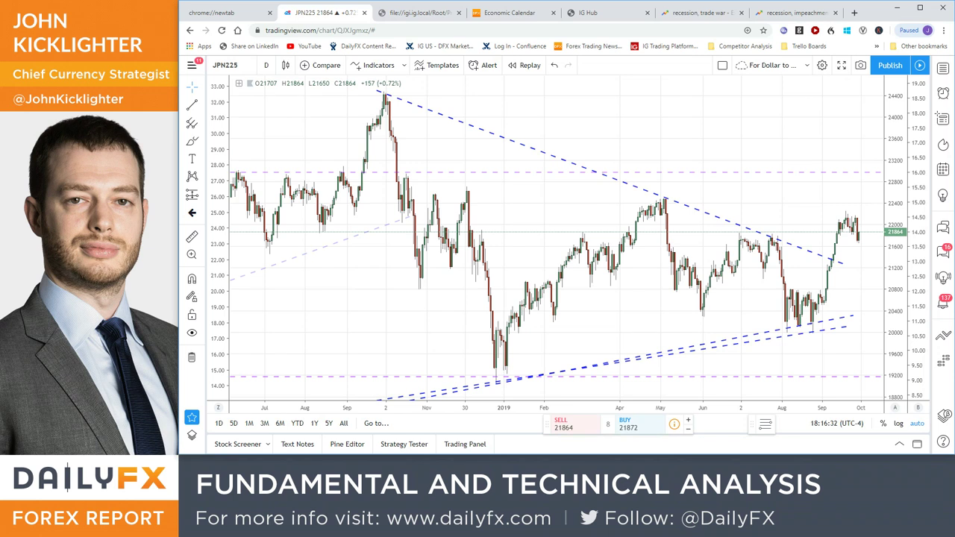
{"action": "key", "text": "alt+Tab"}
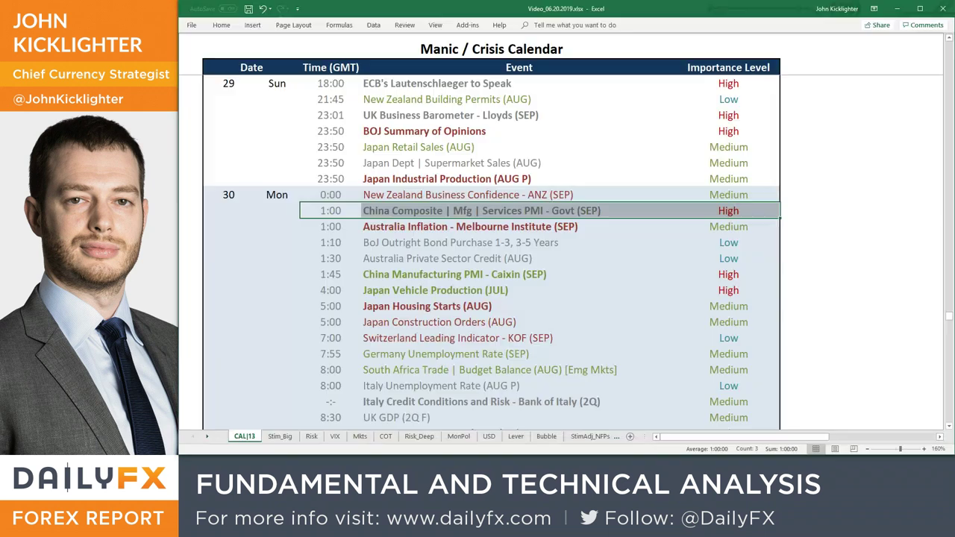
- Scroll the calendar and select the four Japan events from Jobless Rate to Capex
{"action": "scroll", "coordinate": [656, 234], "scroll_direction": "down", "scroll_amount": 2}
{"action": "scroll", "coordinate": [656, 234], "scroll_direction": "down", "scroll_amount": 4}
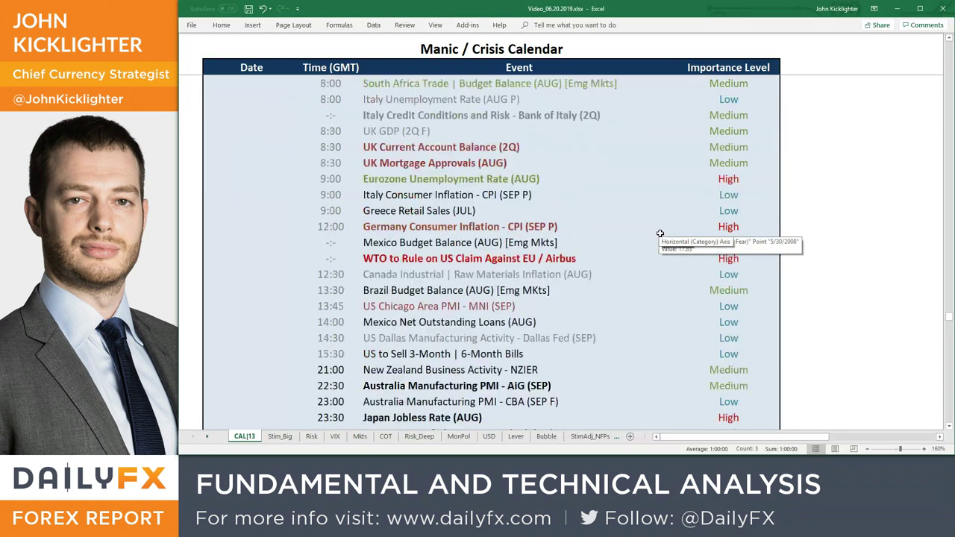
{"action": "scroll", "coordinate": [656, 234], "scroll_direction": "down", "scroll_amount": 4}
{"action": "scroll", "coordinate": [840, 268], "scroll_direction": "down", "scroll_amount": 1}
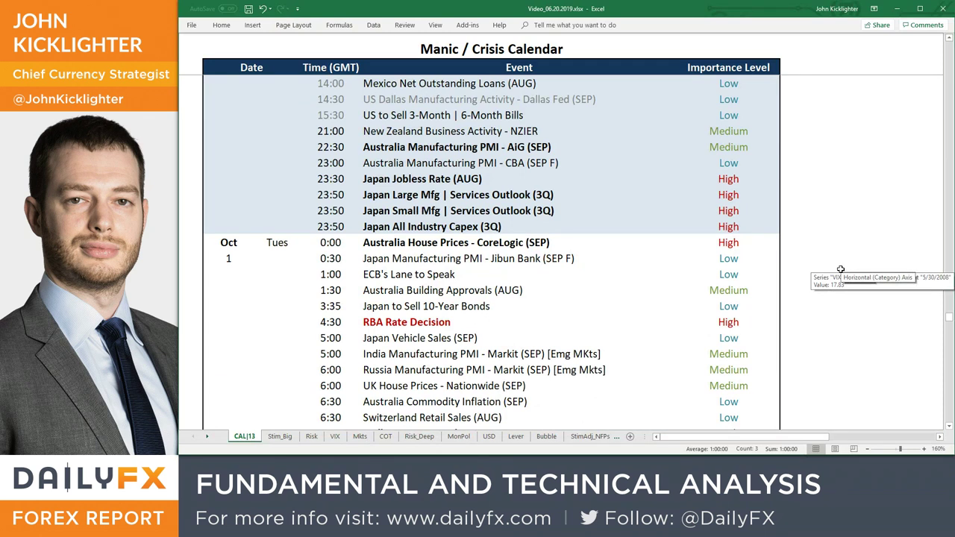
{"action": "left_click_drag", "start_coordinate": [429, 180], "coordinate": [445, 227]}
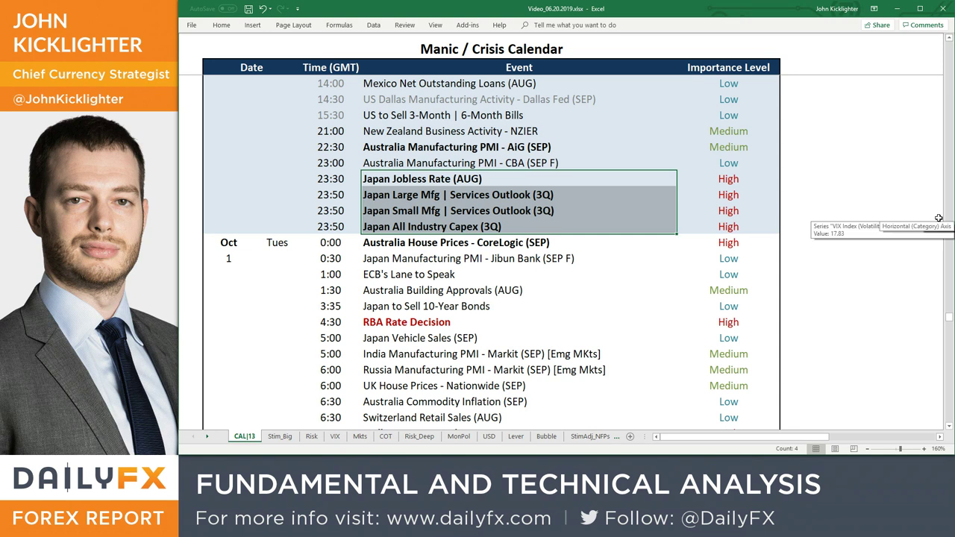
- Select the 14:00 US Manufacturing - ISM (SEP) row, then go back to TradingView
{"action": "scroll", "coordinate": [938, 217], "scroll_direction": "down", "scroll_amount": 1}
{"action": "scroll", "coordinate": [933, 224], "scroll_direction": "down", "scroll_amount": 3}
{"action": "scroll", "coordinate": [925, 233], "scroll_direction": "down", "scroll_amount": 1}
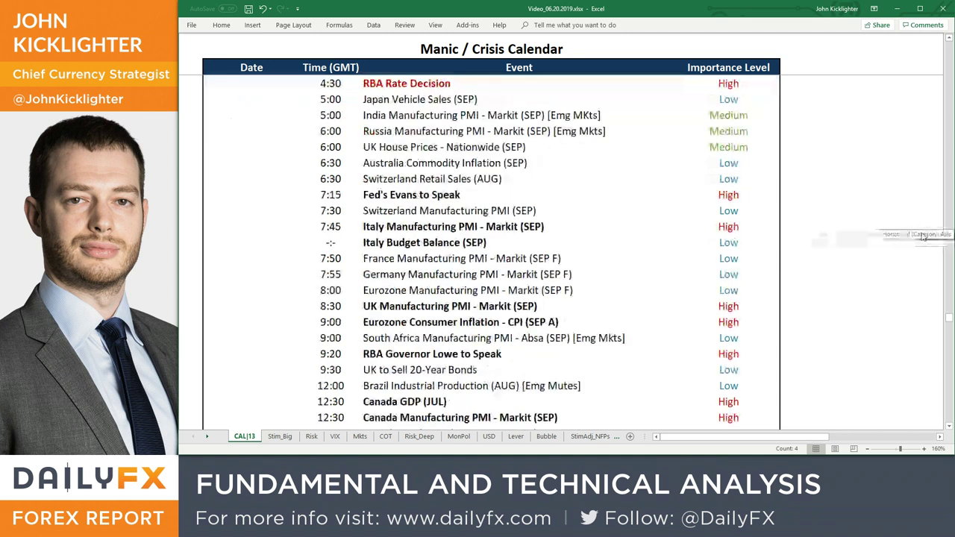
{"action": "scroll", "coordinate": [447, 324], "scroll_direction": "down", "scroll_amount": 1}
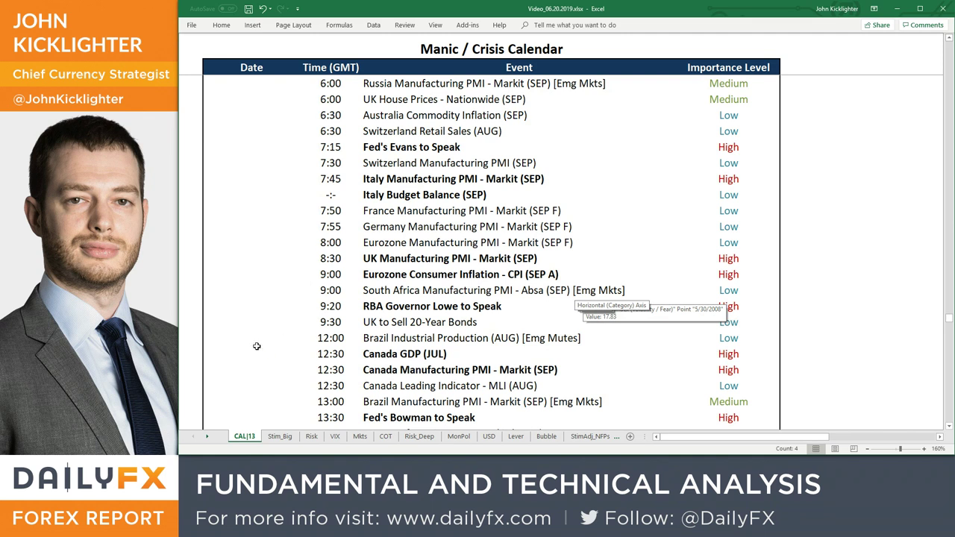
{"action": "scroll", "coordinate": [257, 346], "scroll_direction": "down", "scroll_amount": 1}
{"action": "scroll", "coordinate": [256, 346], "scroll_direction": "down", "scroll_amount": 1}
{"action": "left_click", "coordinate": [359, 366]}
{"action": "left_click_drag", "start_coordinate": [359, 366], "coordinate": [771, 367]}
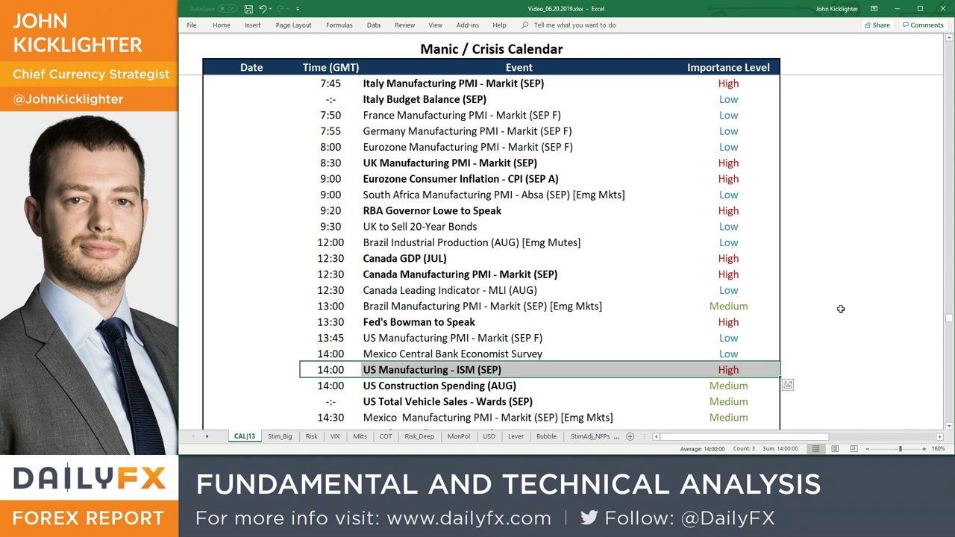
{"action": "key", "text": "alt+Tab"}
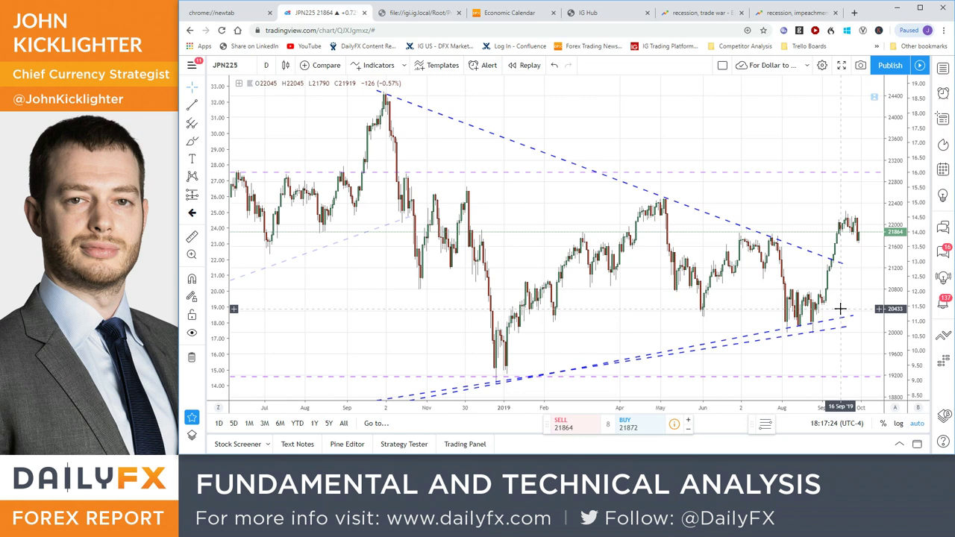
- Change the chart symbol to EURUSD, then EURJPY, then EURGBP
{"action": "type", "text": "eurusd"}
{"action": "key", "text": "Return"}
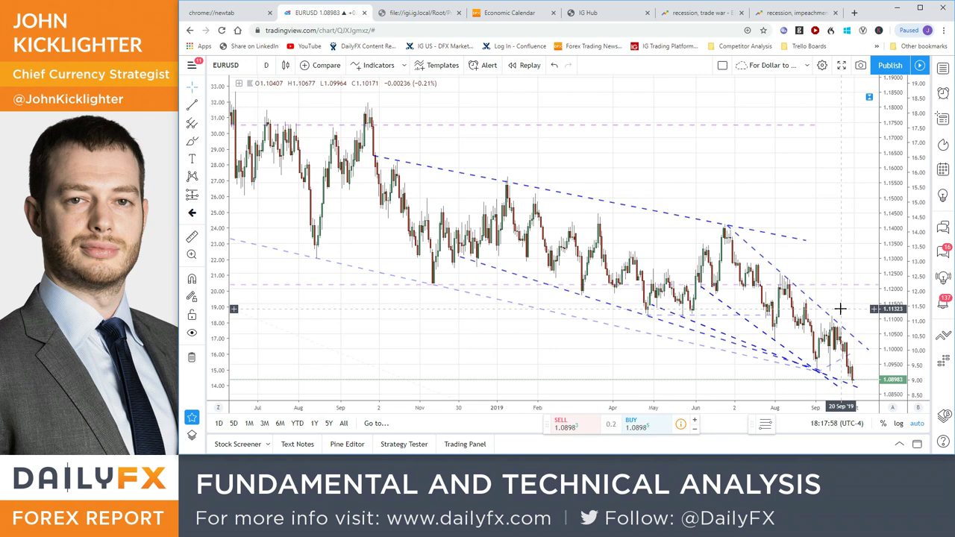
{"action": "type", "text": "eurjpy"}
{"action": "key", "text": "Return"}
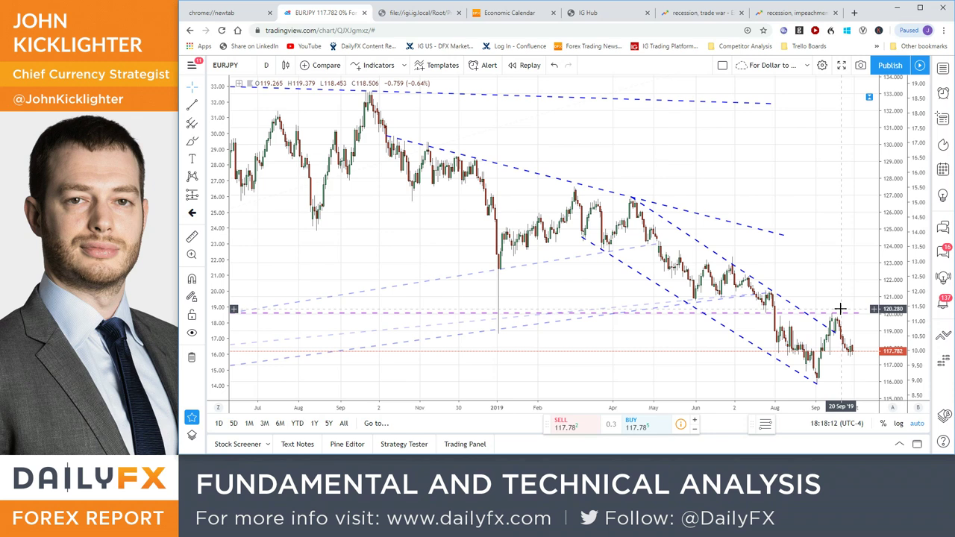
{"action": "type", "text": "EURGBP"}
{"action": "key", "text": "Return"}
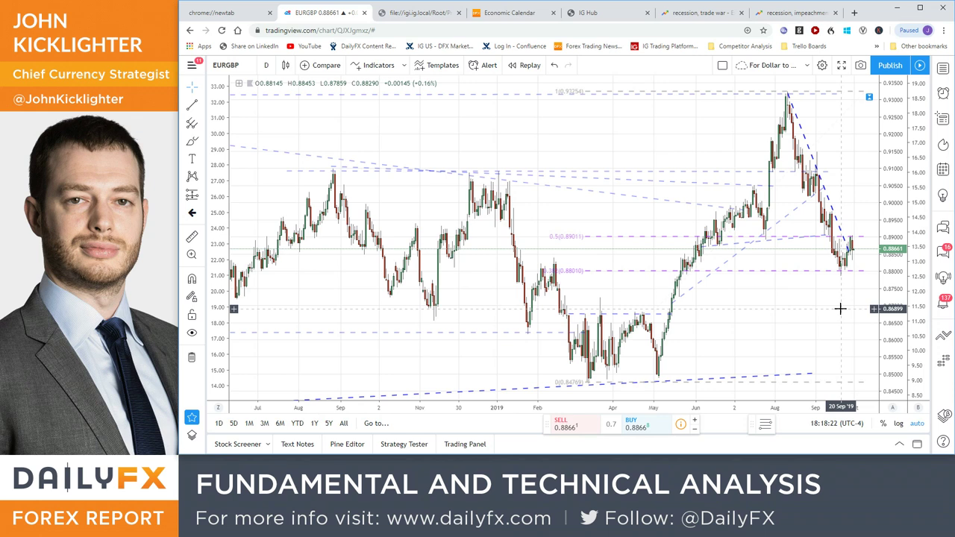
- Set the EURGBP chart interval to 15 minutes
{"action": "type", "text": "15"}
{"action": "key", "text": "Return"}
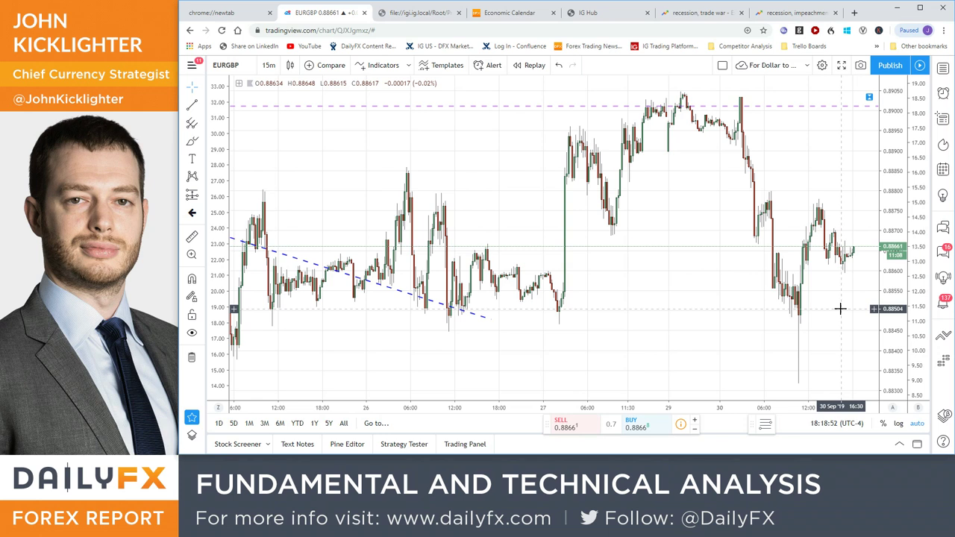
- Restore the 1D daily interval and expand the chart's study legend
{"action": "type", "text": "1D"}
{"action": "key", "text": "Return"}
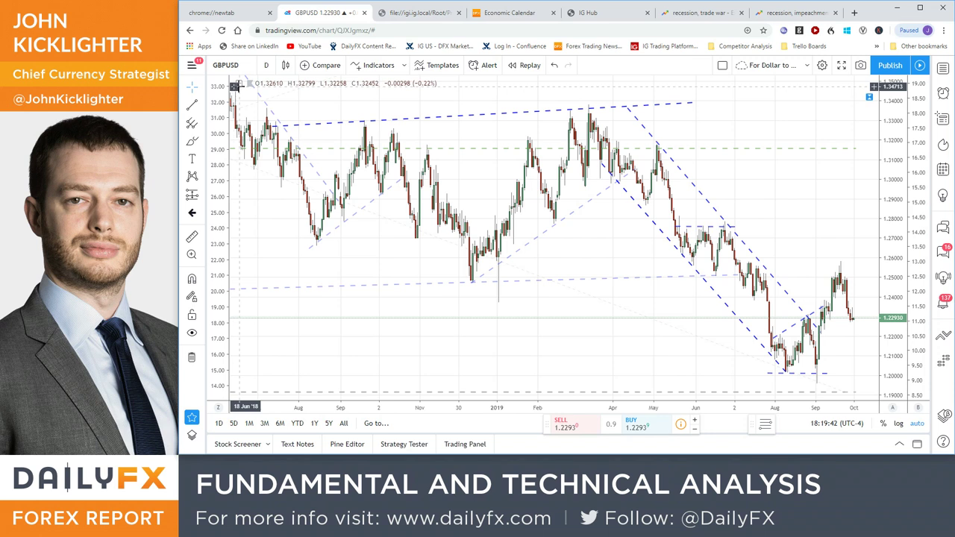
{"action": "left_click", "coordinate": [236, 84]}
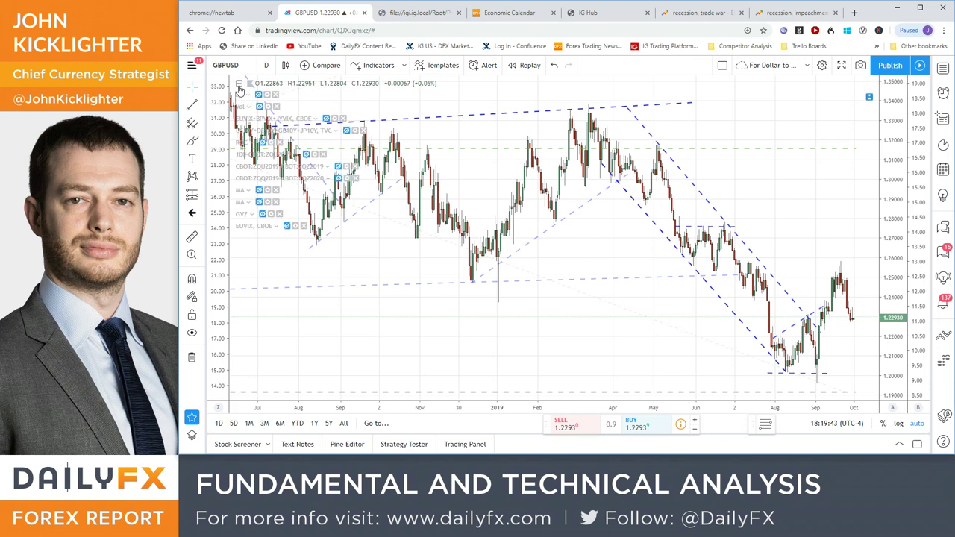
- Change the EUVIX study's symbol to BPVIX
{"action": "left_click", "coordinate": [289, 225]}
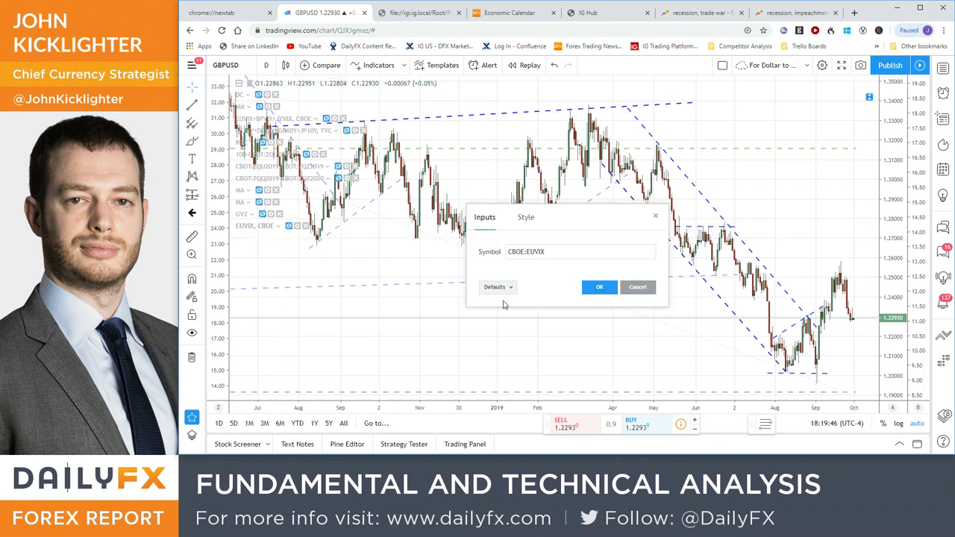
{"action": "left_click", "coordinate": [564, 254]}
{"action": "type", "text": "BPVIX"}
{"action": "key", "text": "Return"}
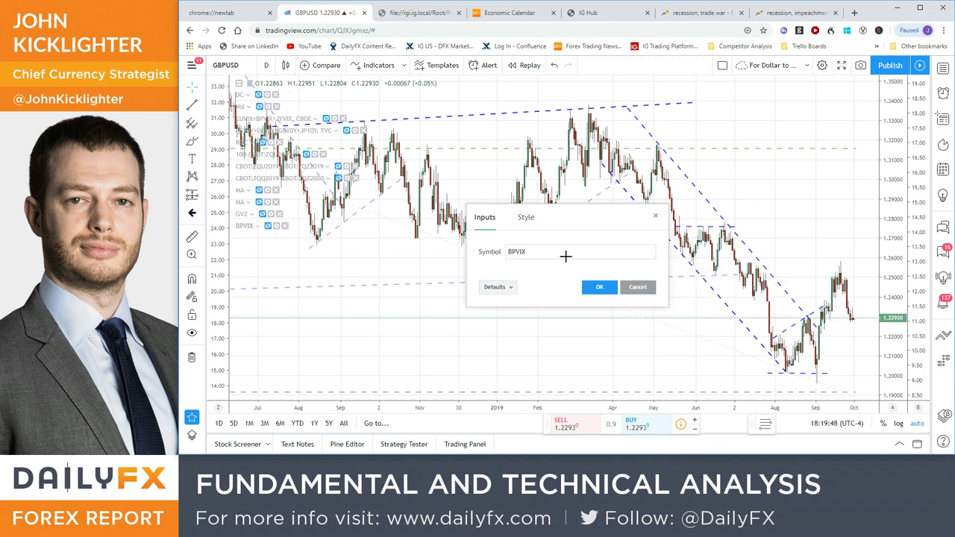
{"action": "key", "text": "Return"}
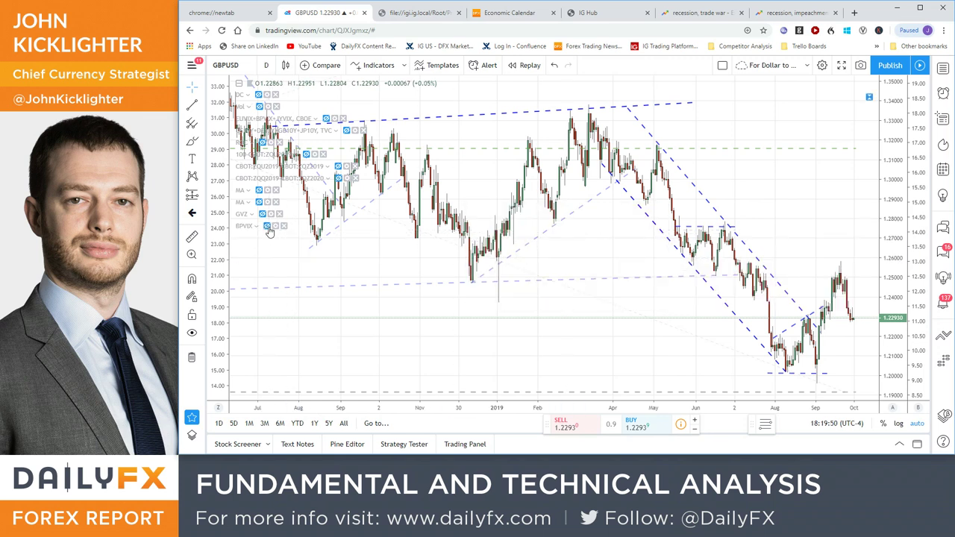
- Show the BPVIX line briefly, hide it again, and collapse the study legend
{"action": "left_click", "coordinate": [268, 226]}
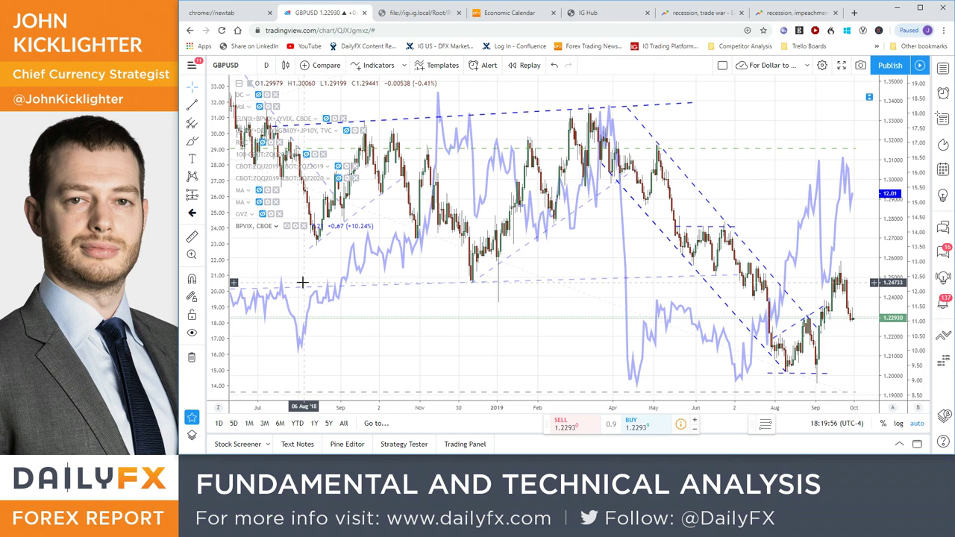
{"action": "left_click", "coordinate": [287, 225]}
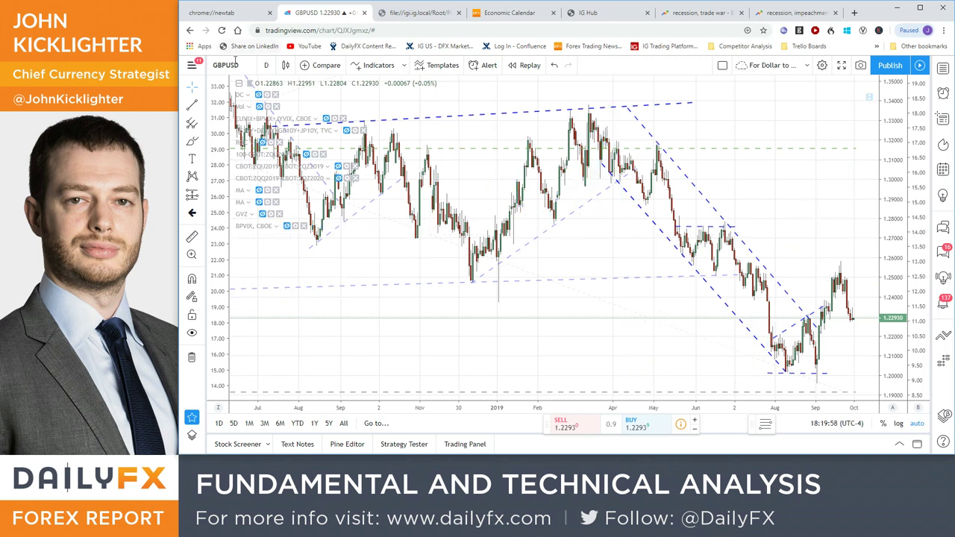
{"action": "left_click", "coordinate": [239, 83]}
{"action": "mouse_move", "coordinate": [626, 370]}
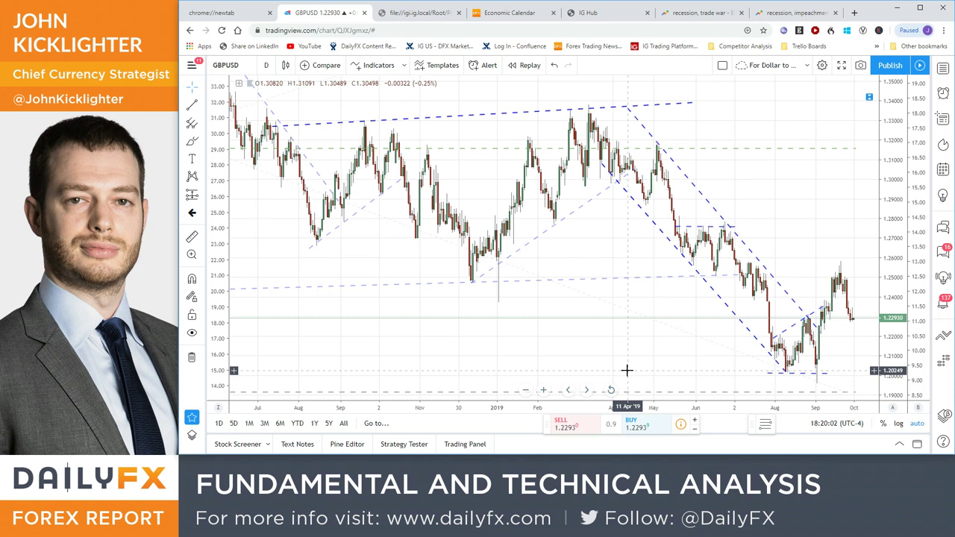